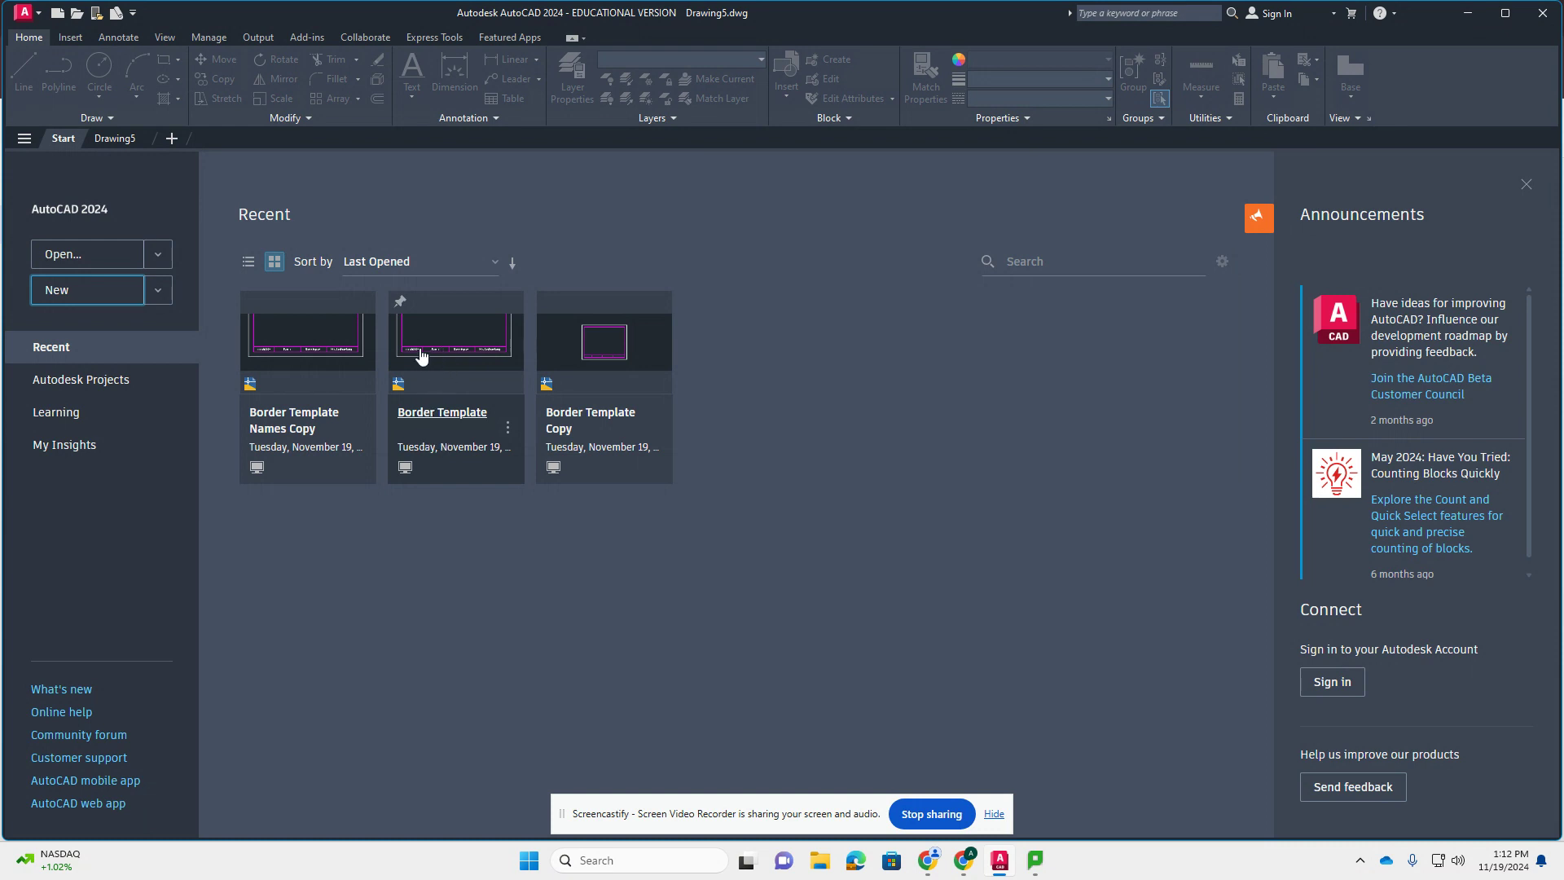
- Open the recent Border Template drawing and show the whole border in top view
left_click(458, 361)
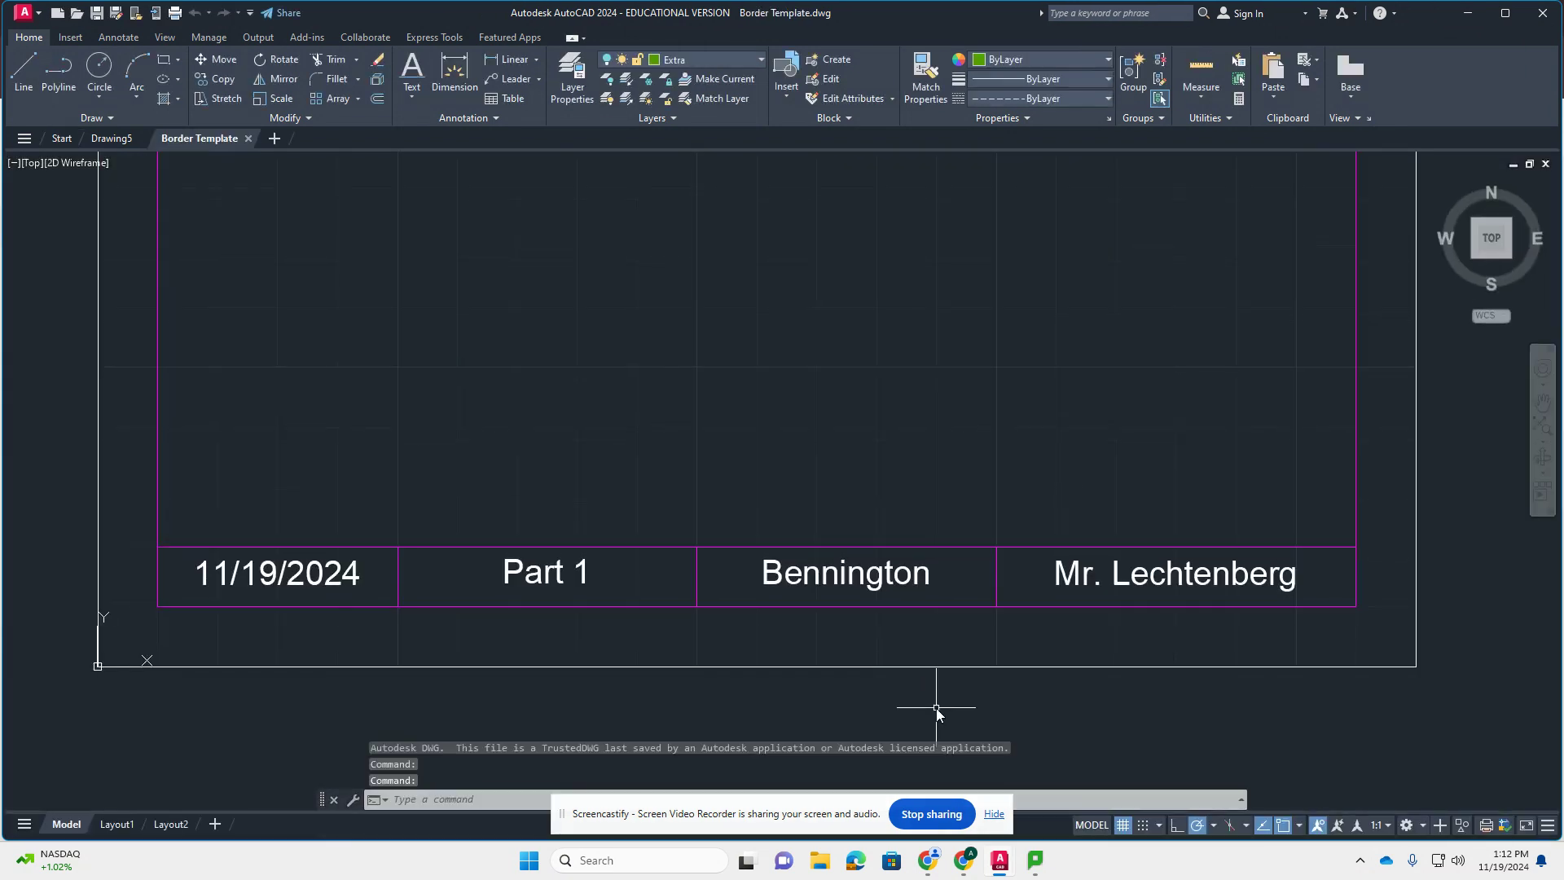
scroll(930, 720, "up", 4)
scroll(930, 721, "down", 8)
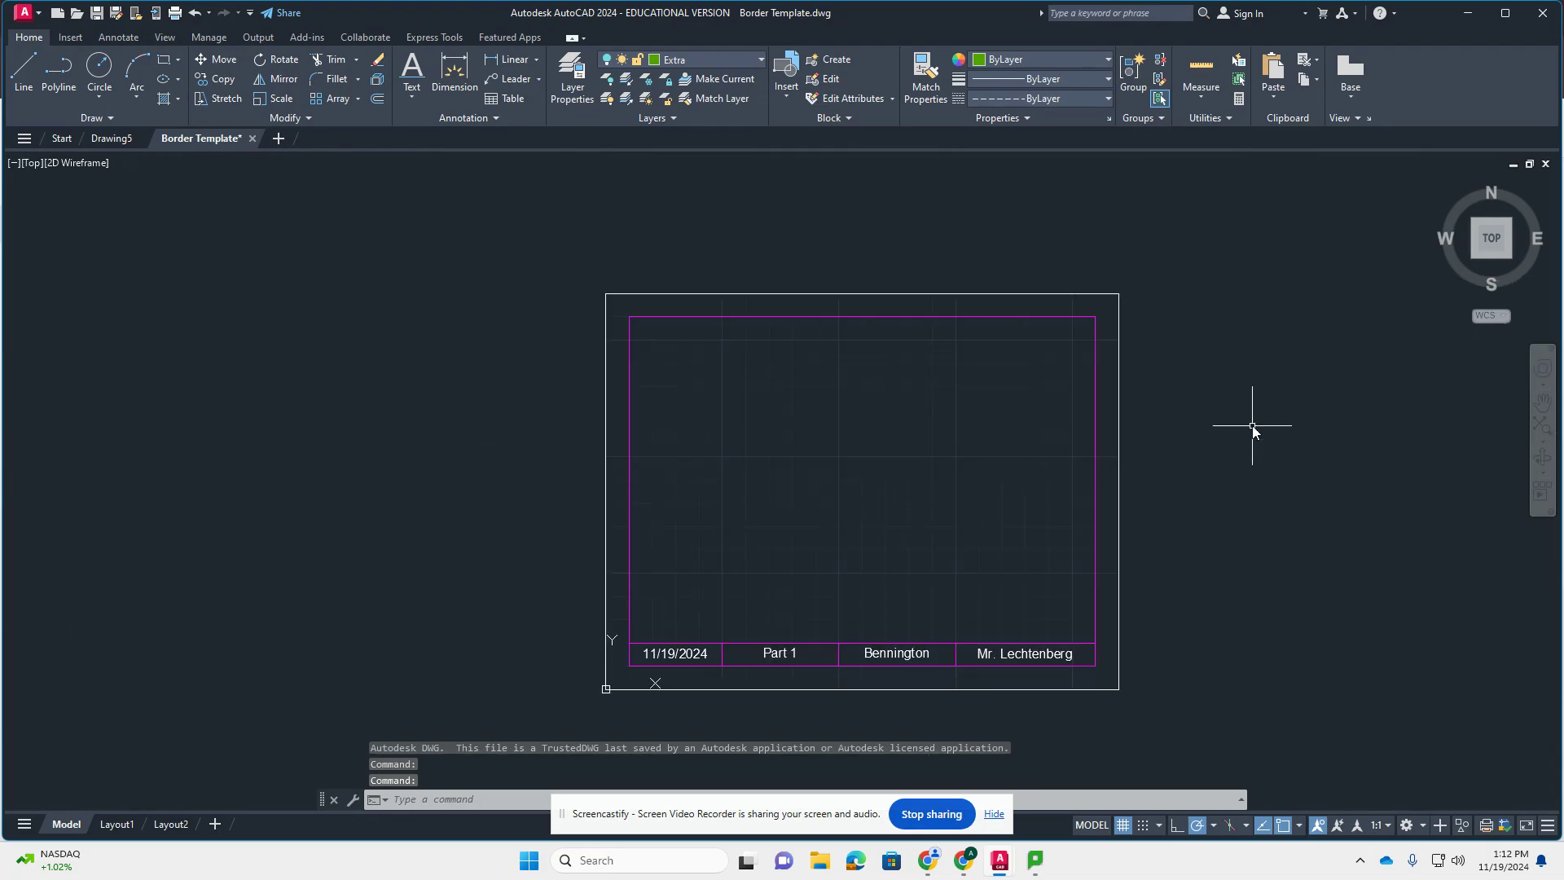
left_click(1485, 232)
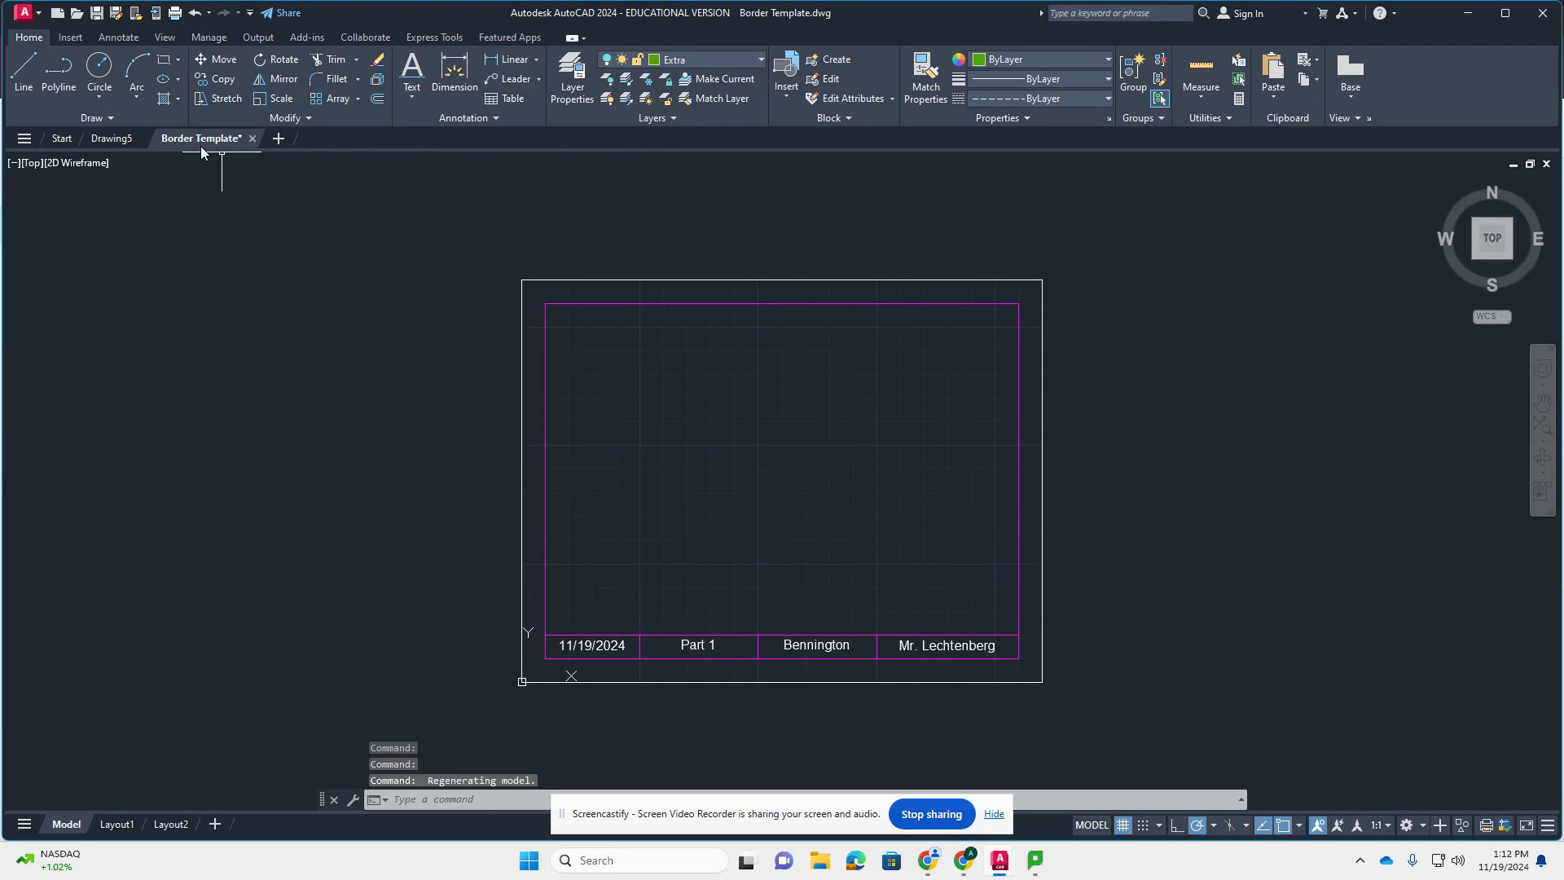
- Start saving a copy of the drawing and create and enter a new folder named Wood Blocks inside AutCad
left_click(34, 18)
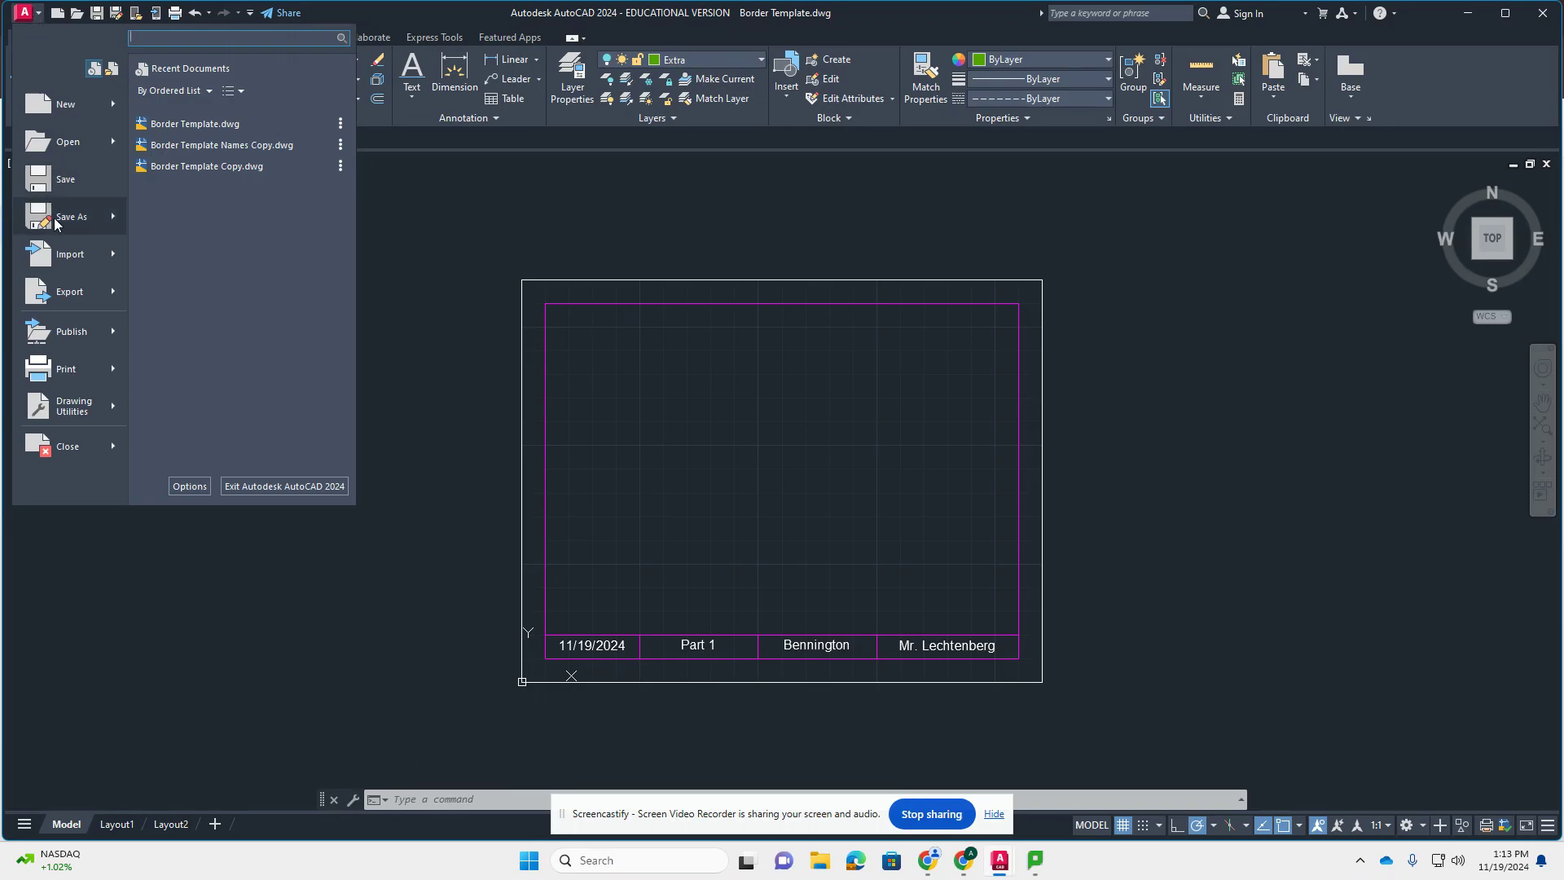
mouse_move(56, 223)
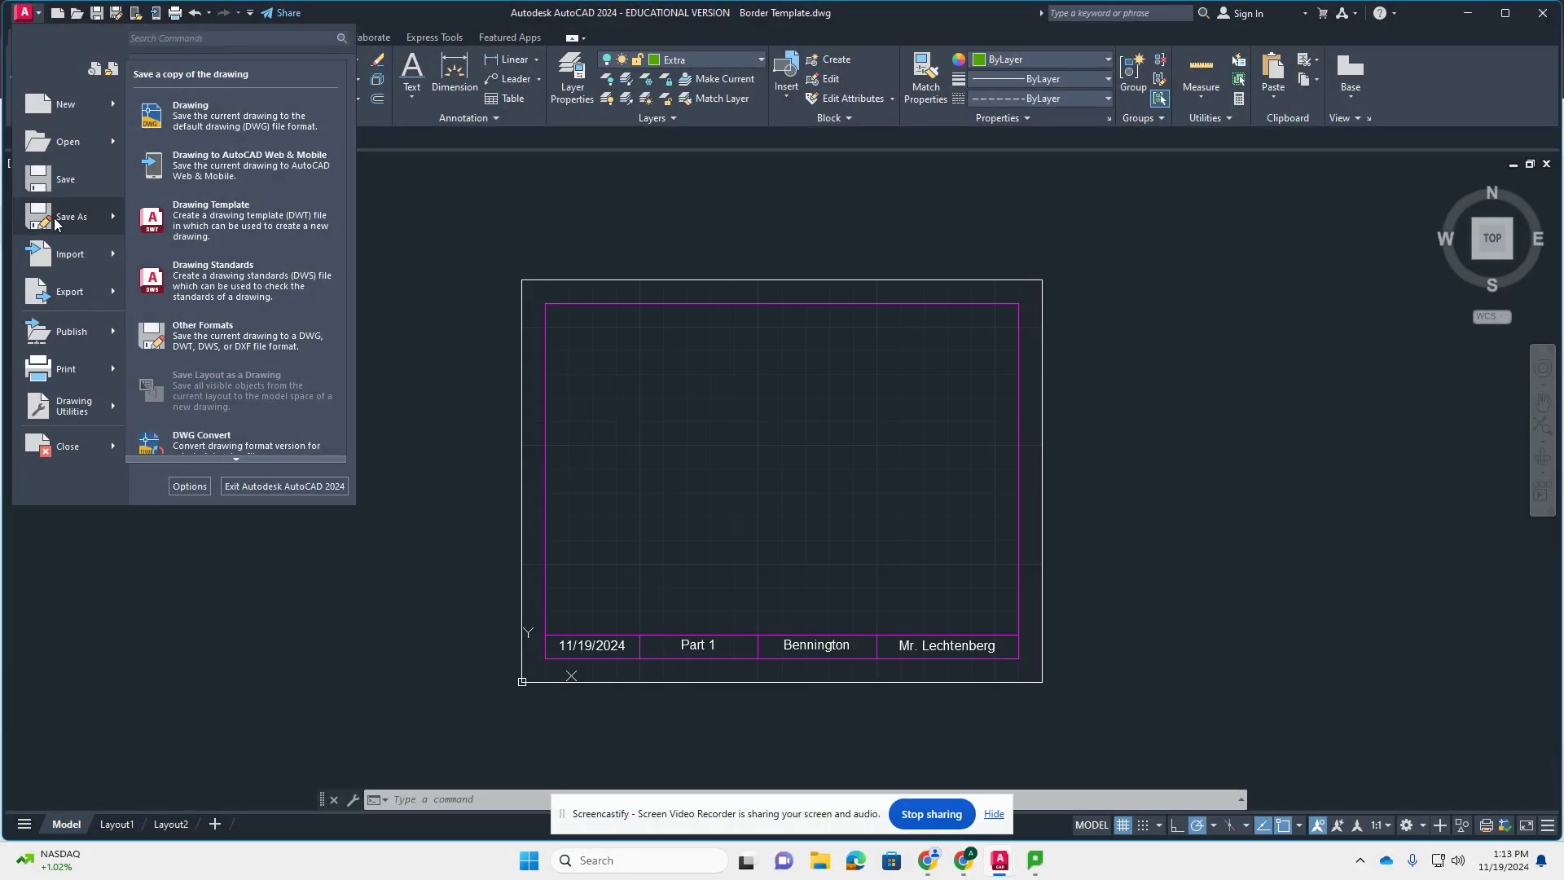
left_click(56, 223)
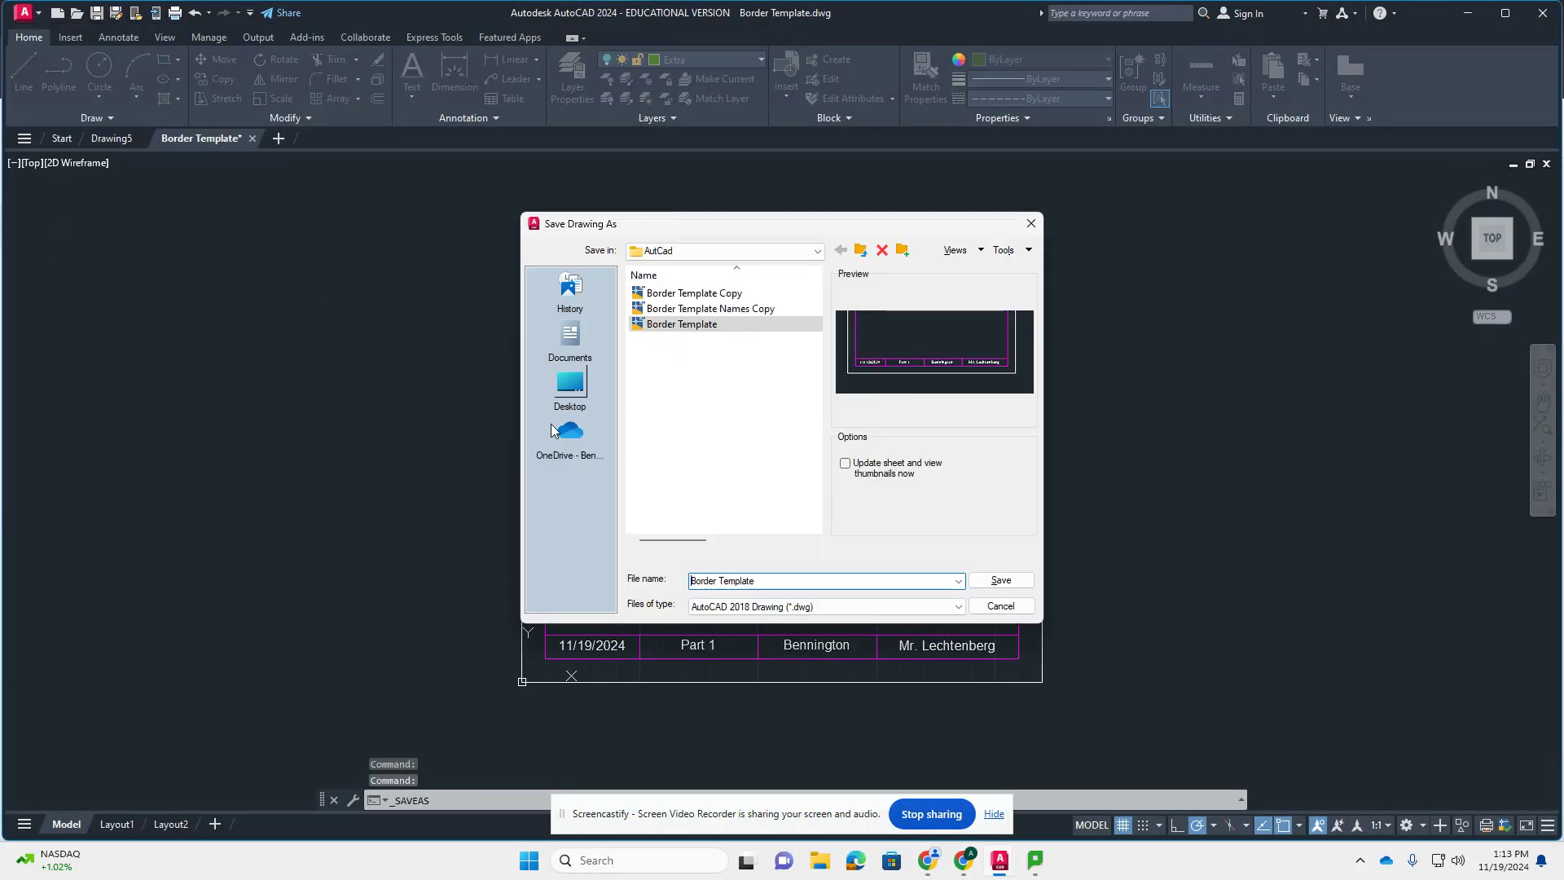
left_click(902, 250)
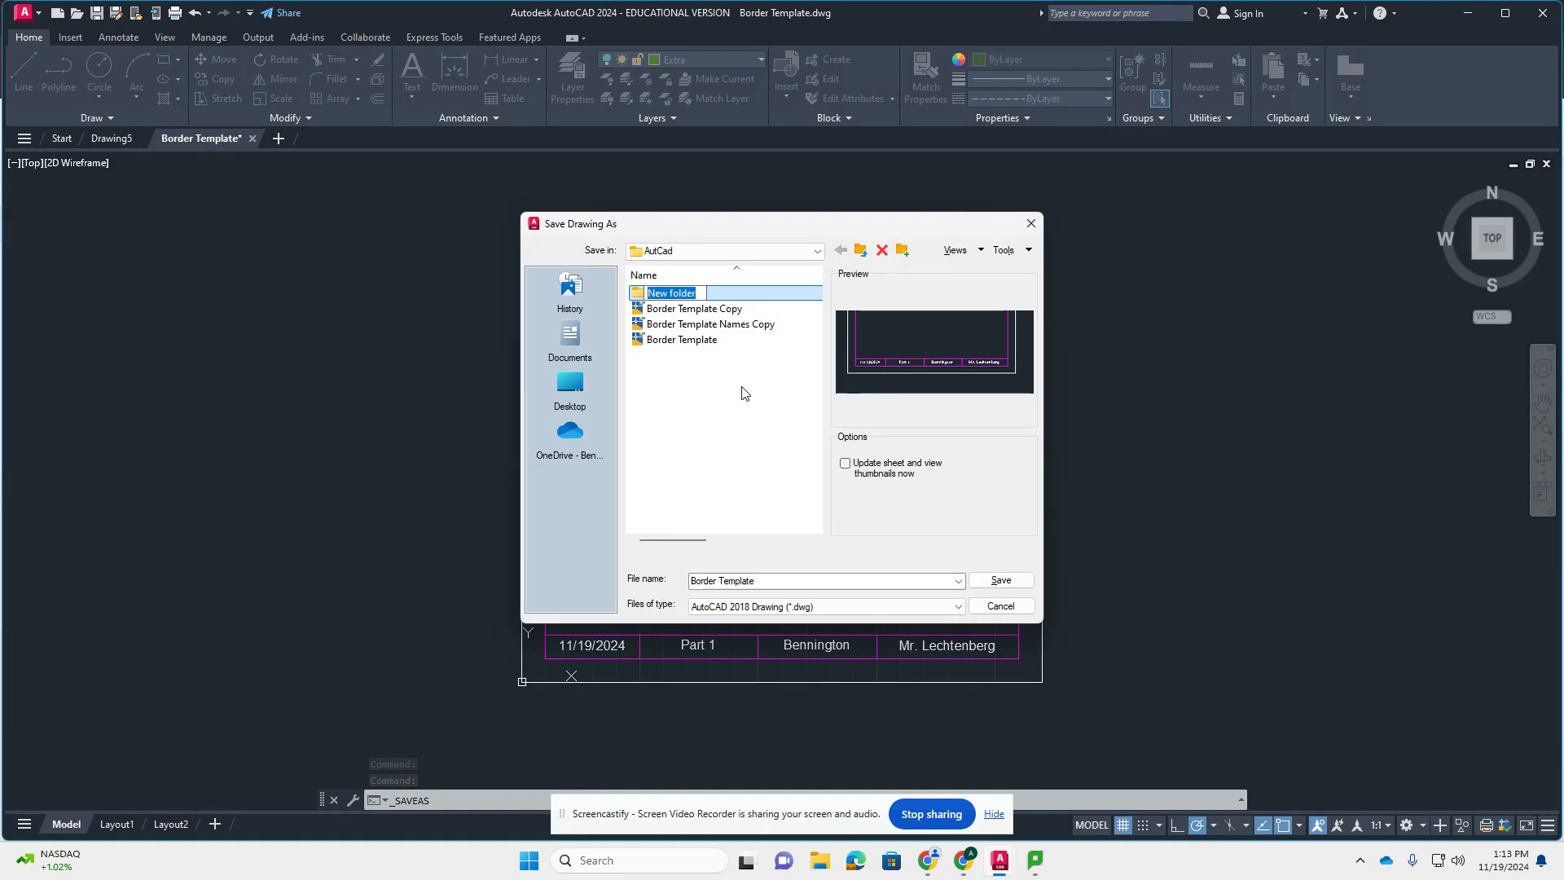
type("Wood ")
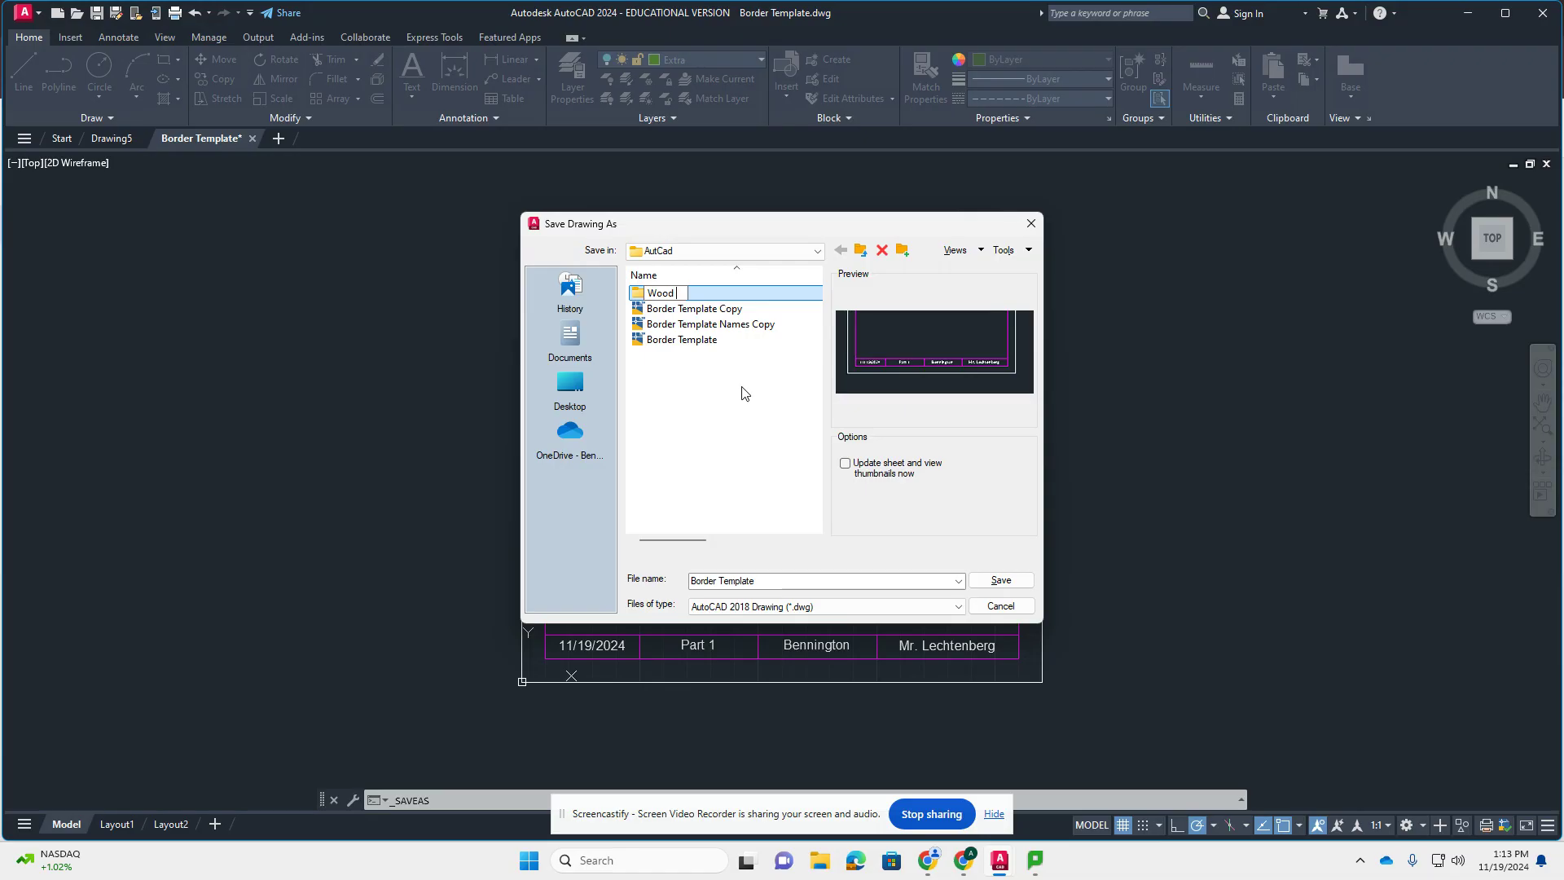
type("Blocks")
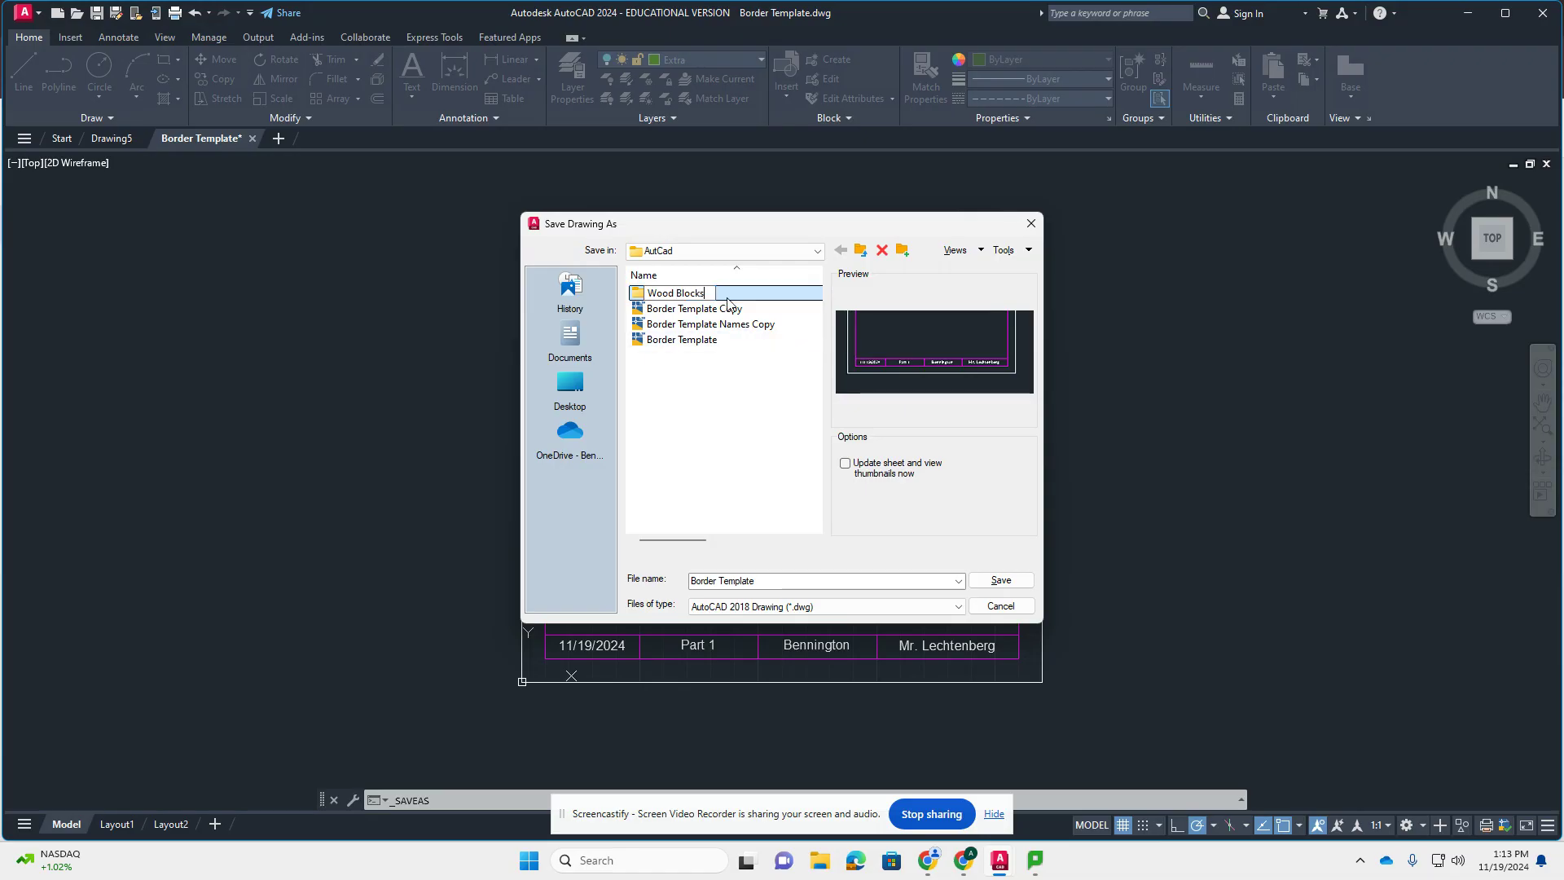
double_click(730, 295)
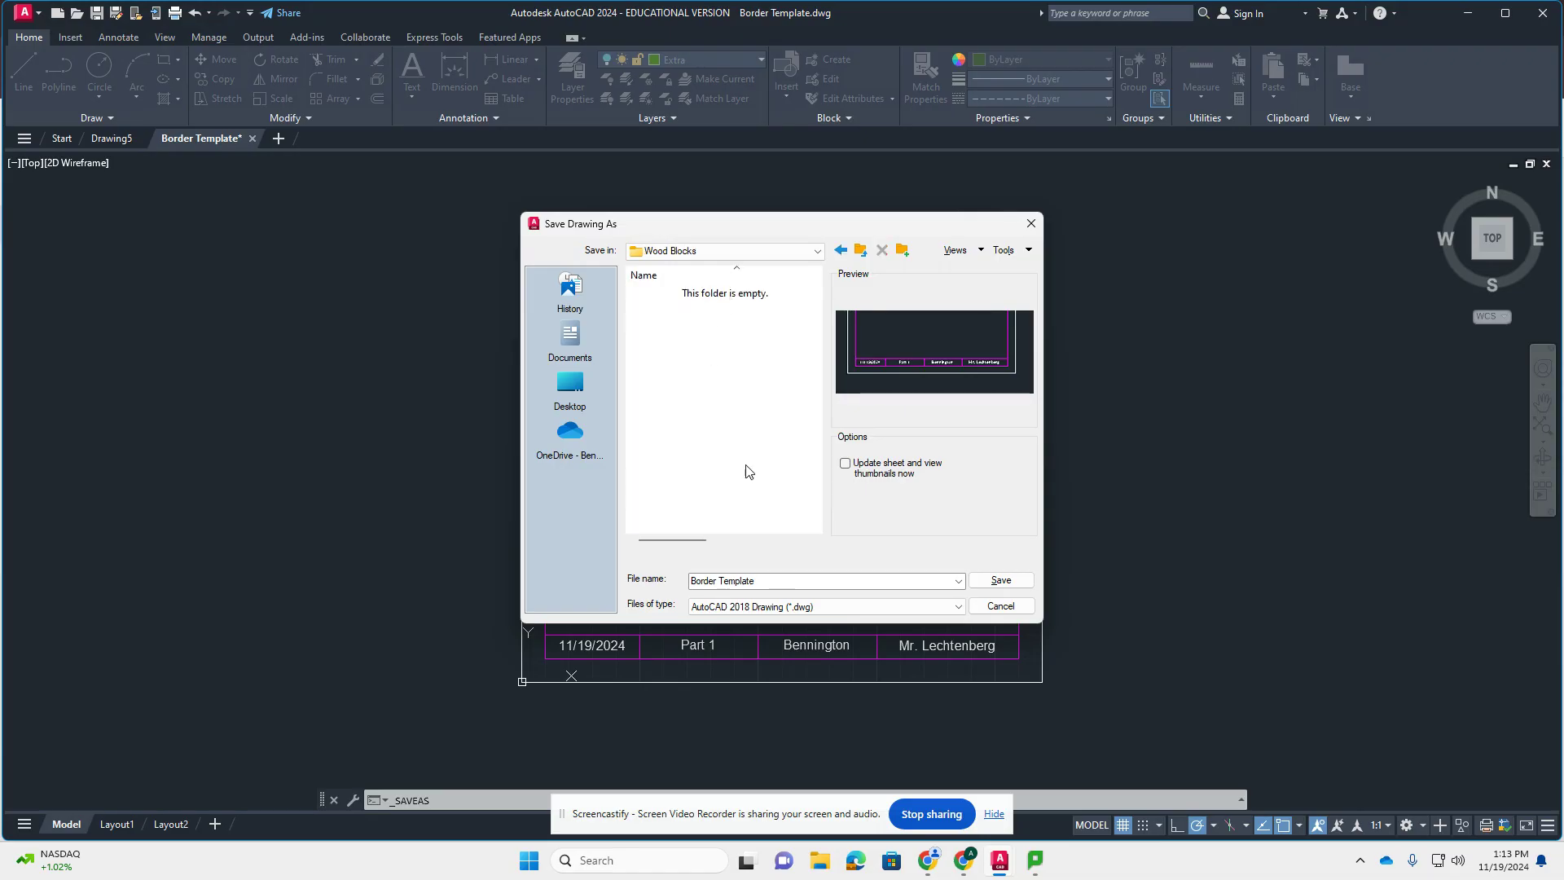
- Save the drawing copy as Block 1 in the Wood Blocks folder
left_click(806, 582)
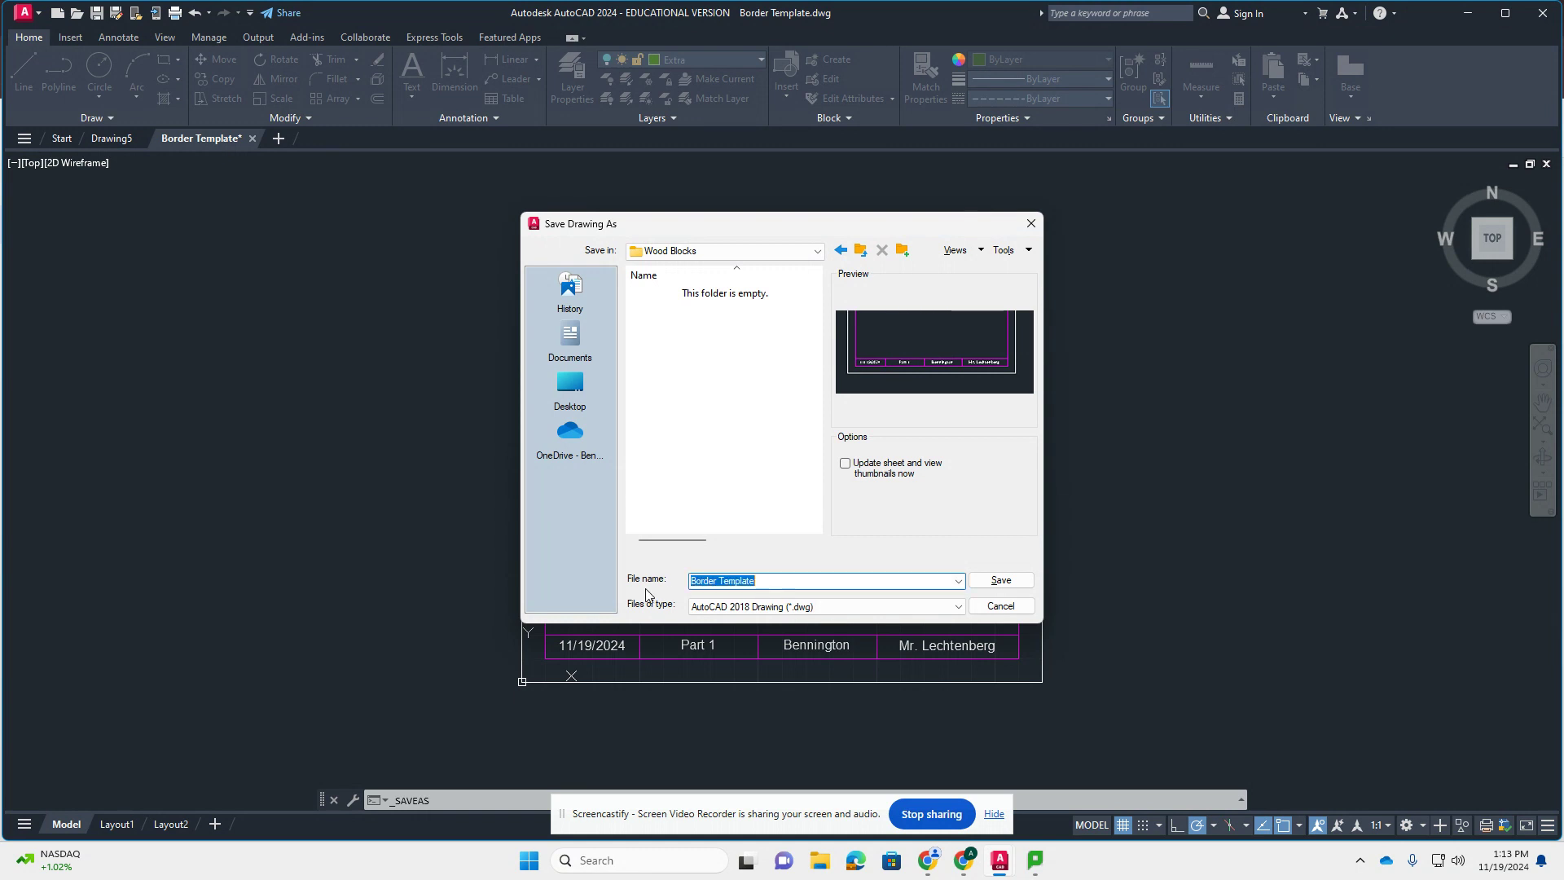
type("Block 1")
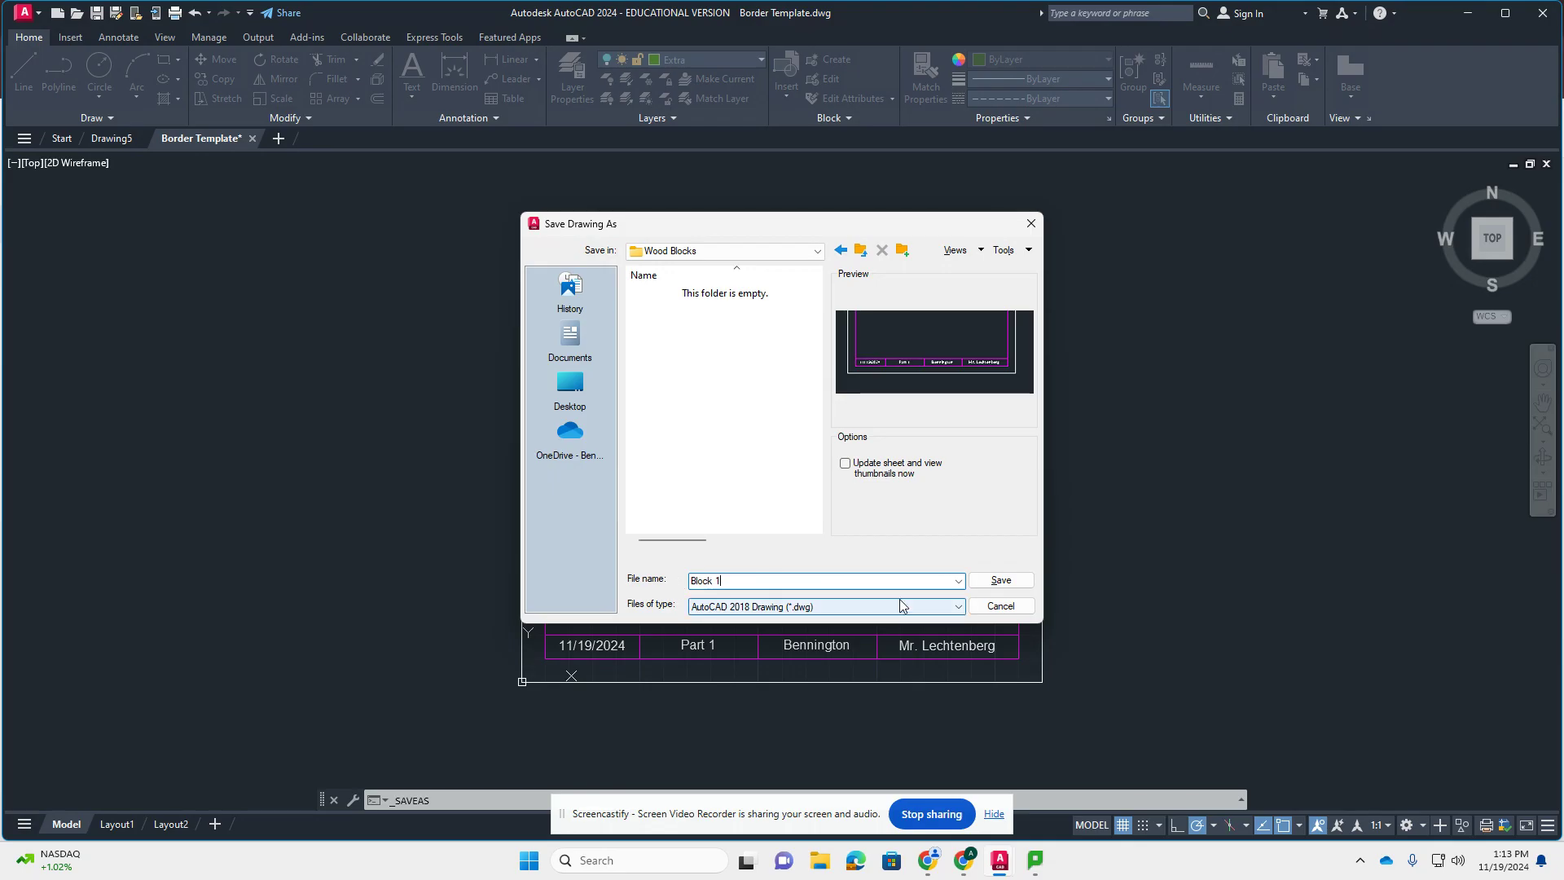
left_click(987, 582)
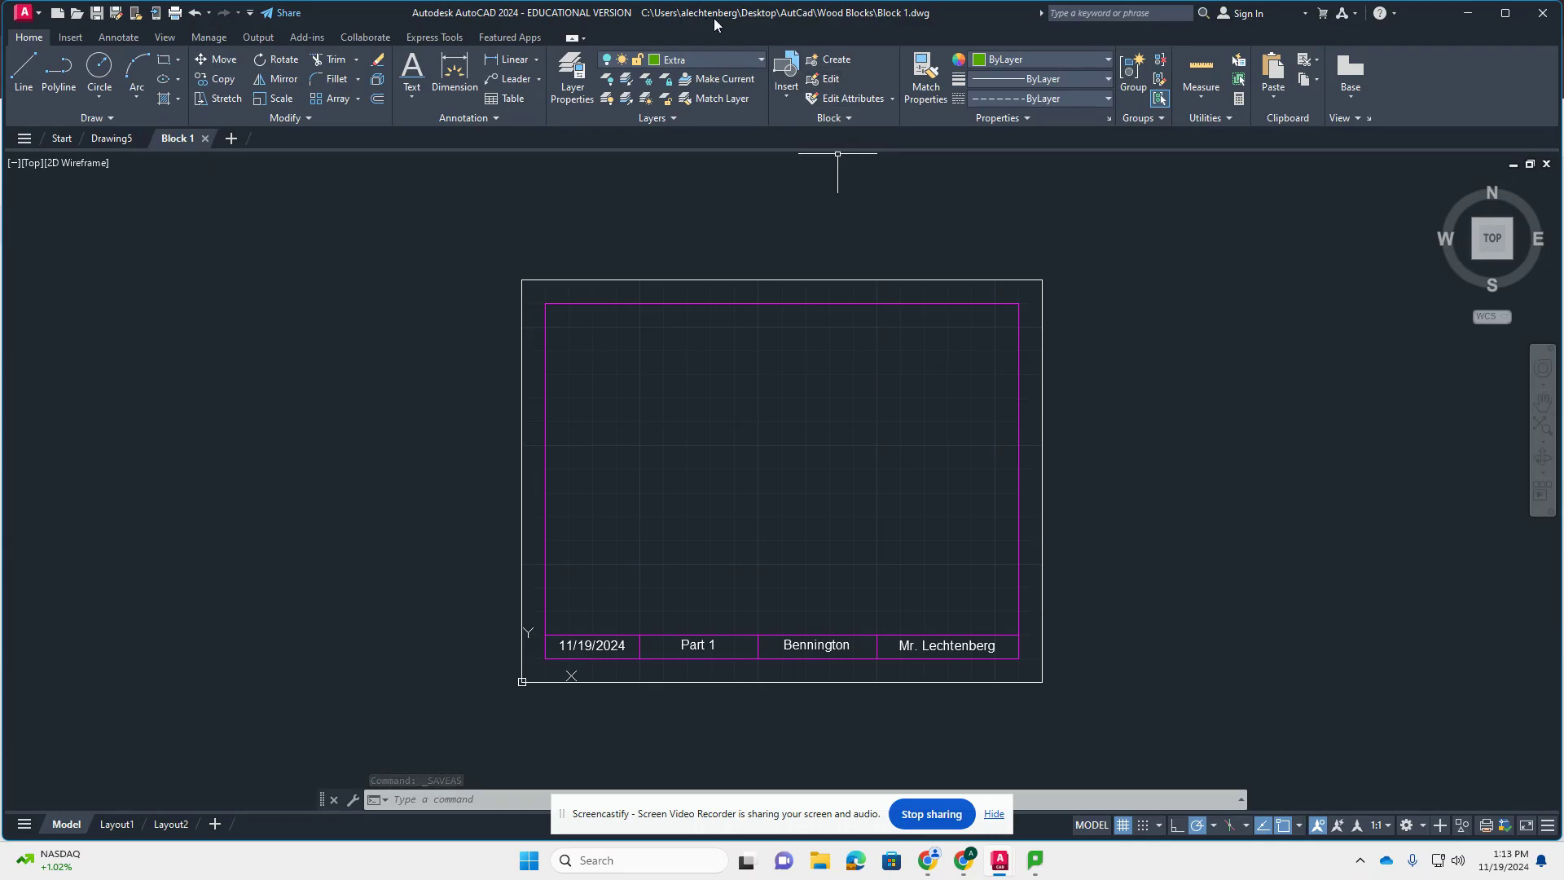
- Change the title block text "Part 1" to "Block 1" and fit the drawing in top view
double_click(711, 643)
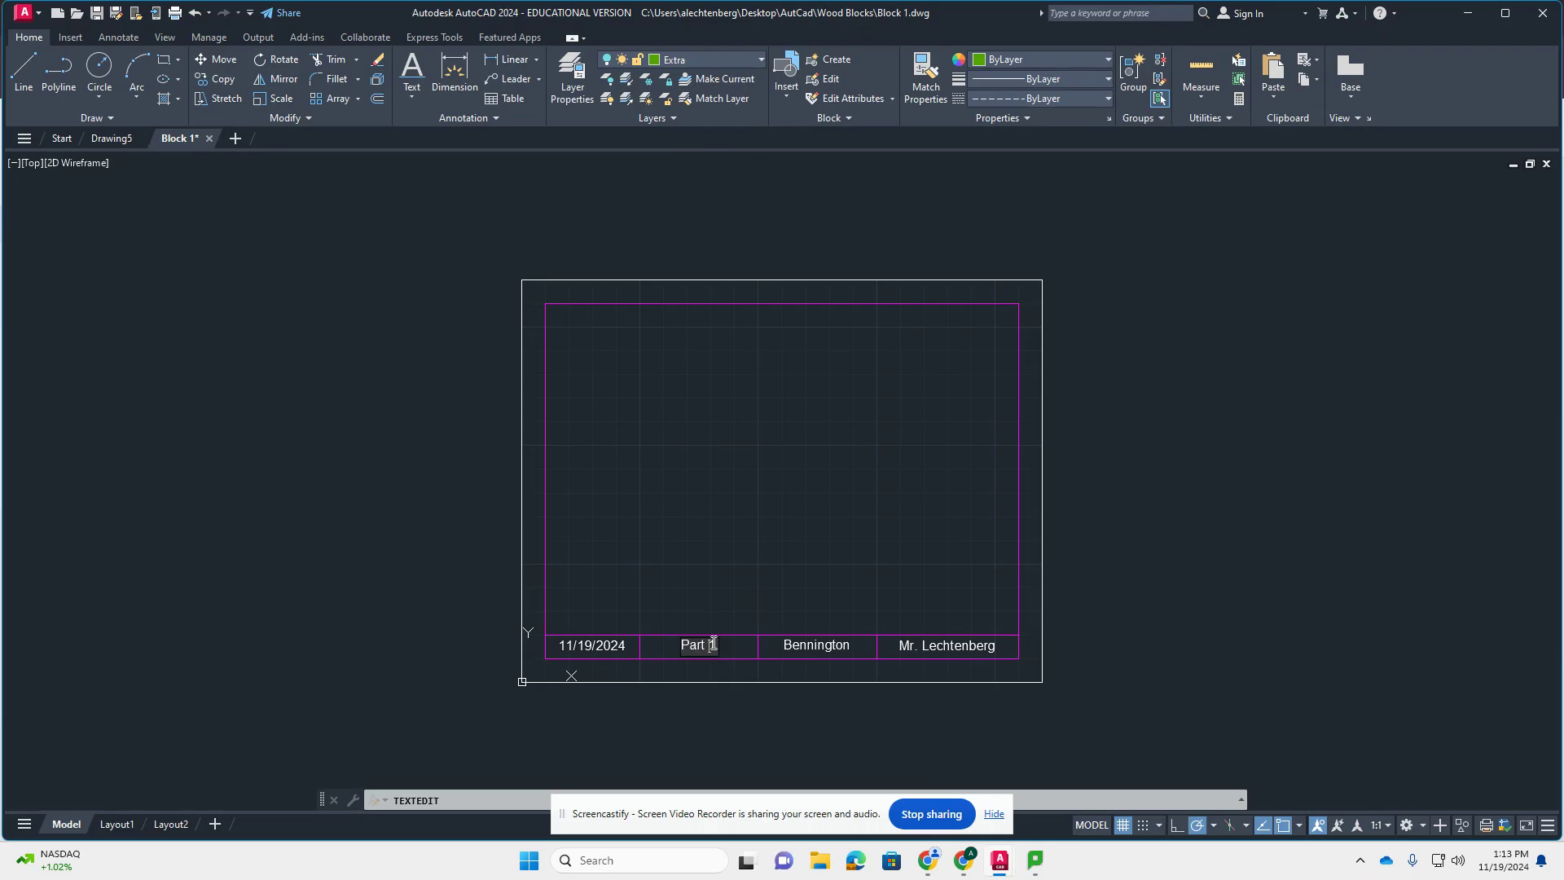
type("Block 1")
left_click(1048, 627)
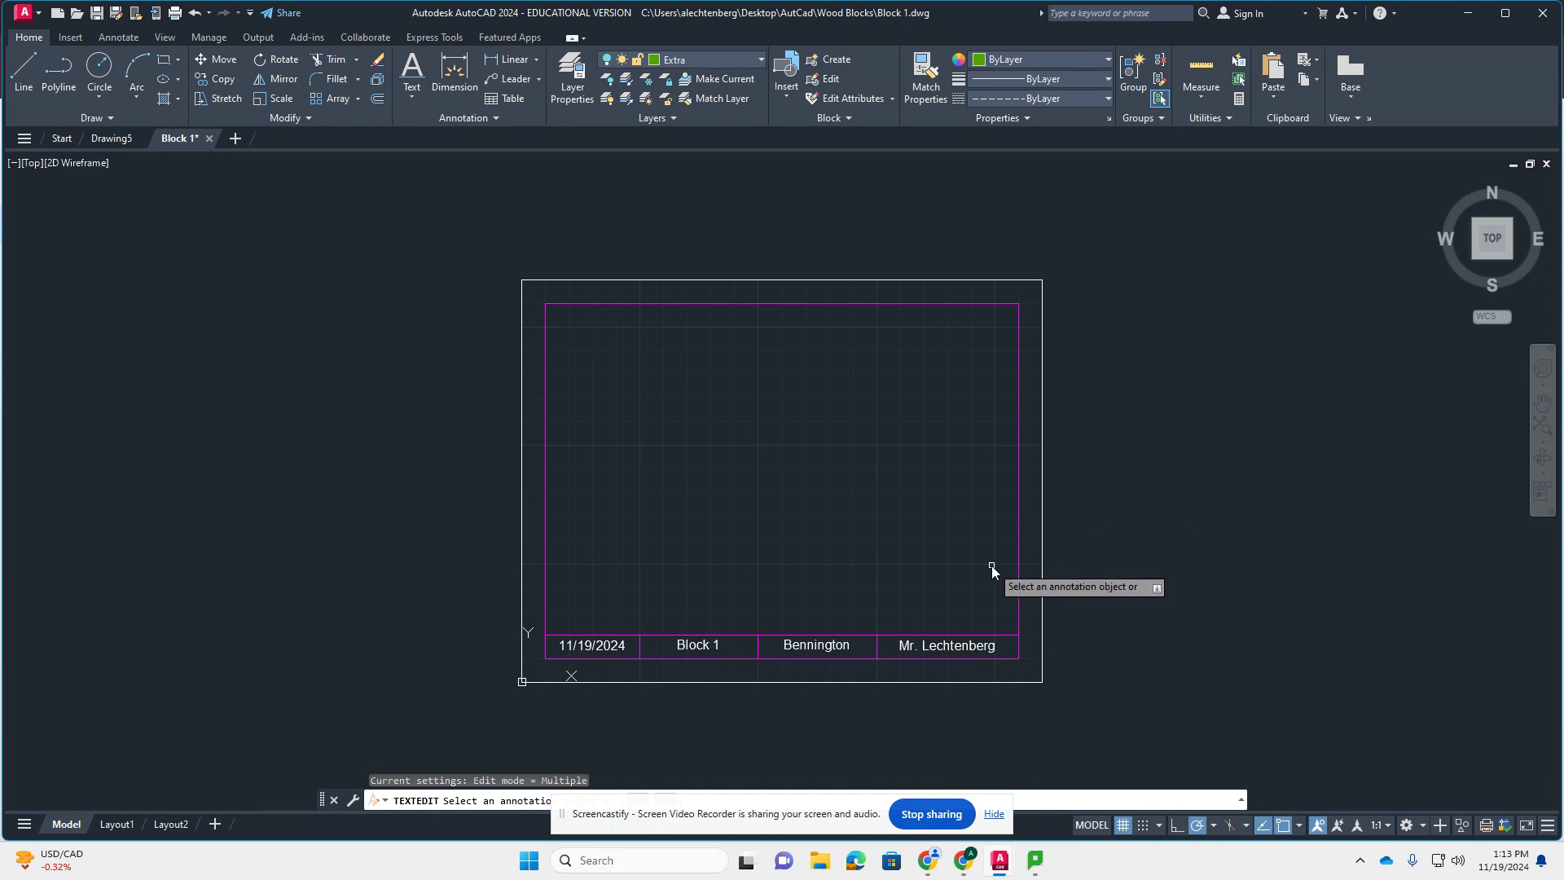
left_click(1492, 238)
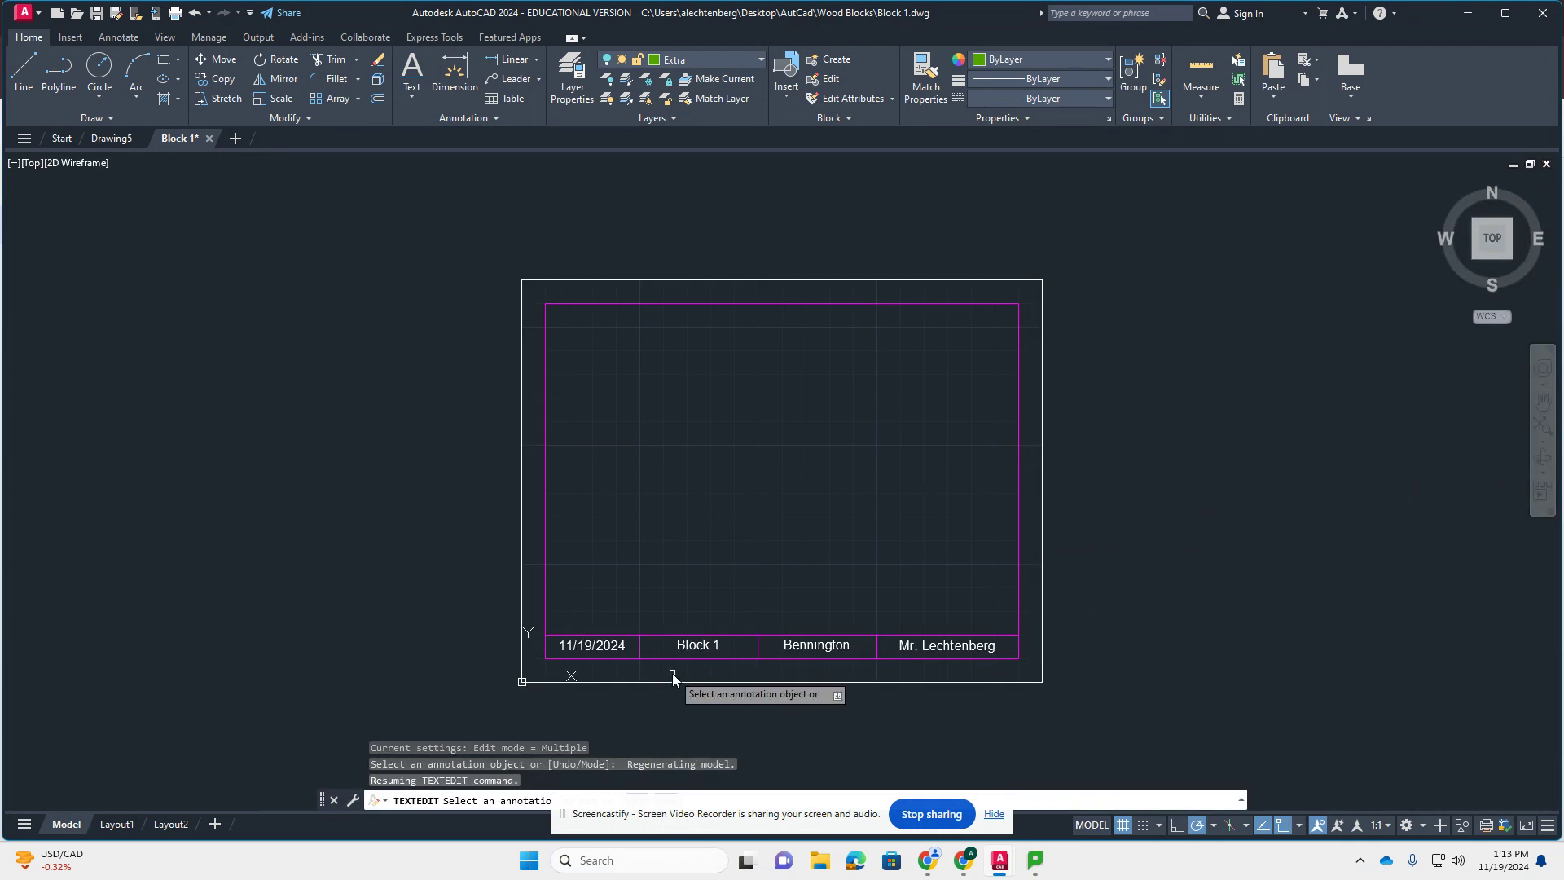
- Start the Line command near the lower part of the border and turn on snap mode
left_click(23, 72)
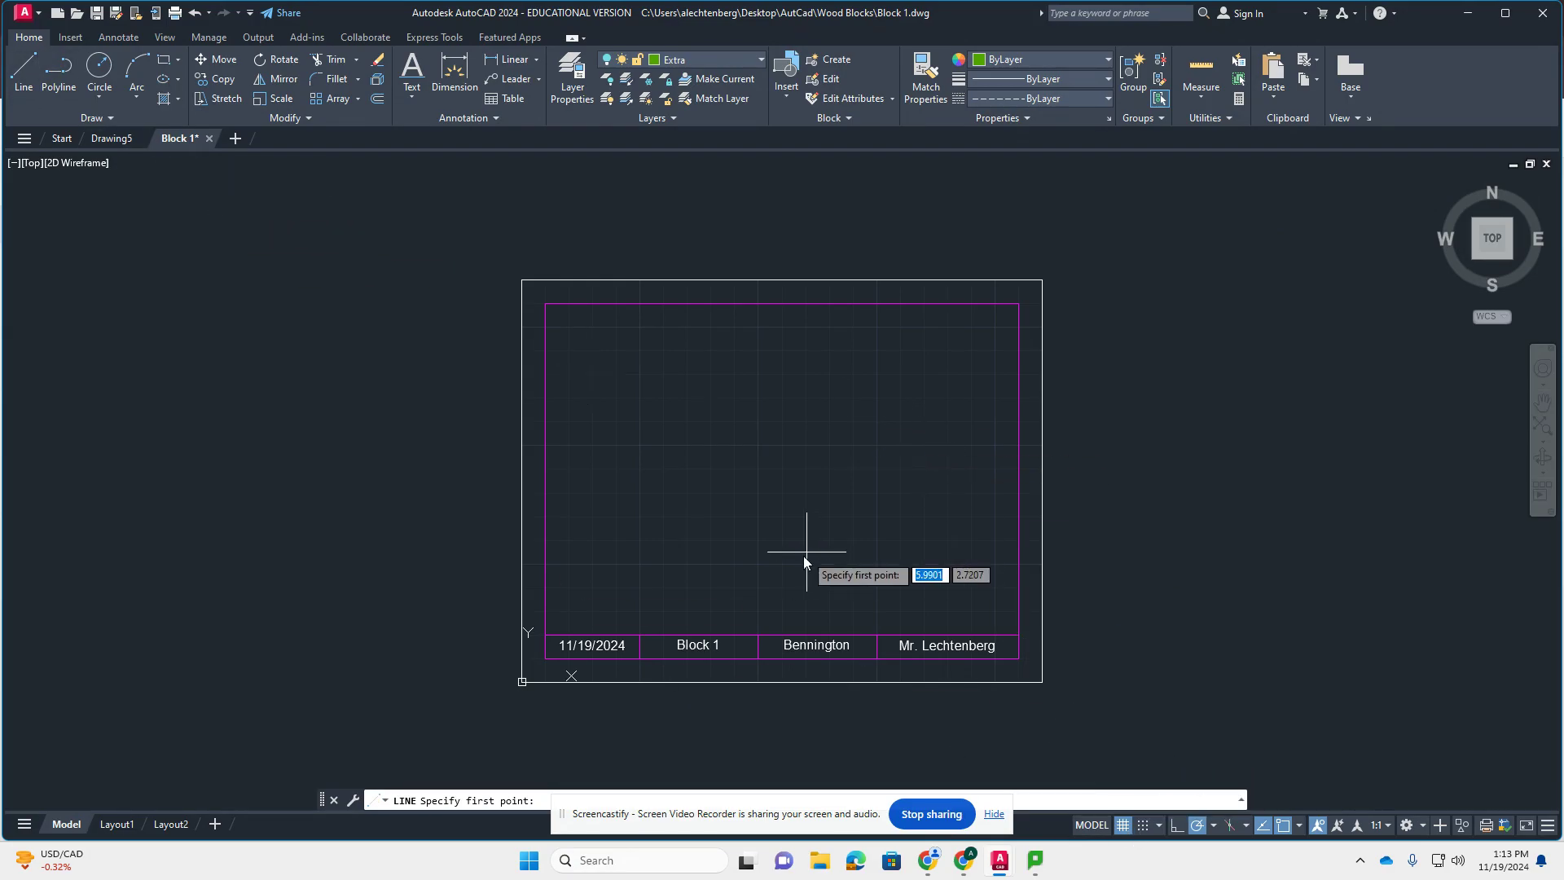
scroll(721, 606, "up", 2)
scroll(508, 642, "up", 2)
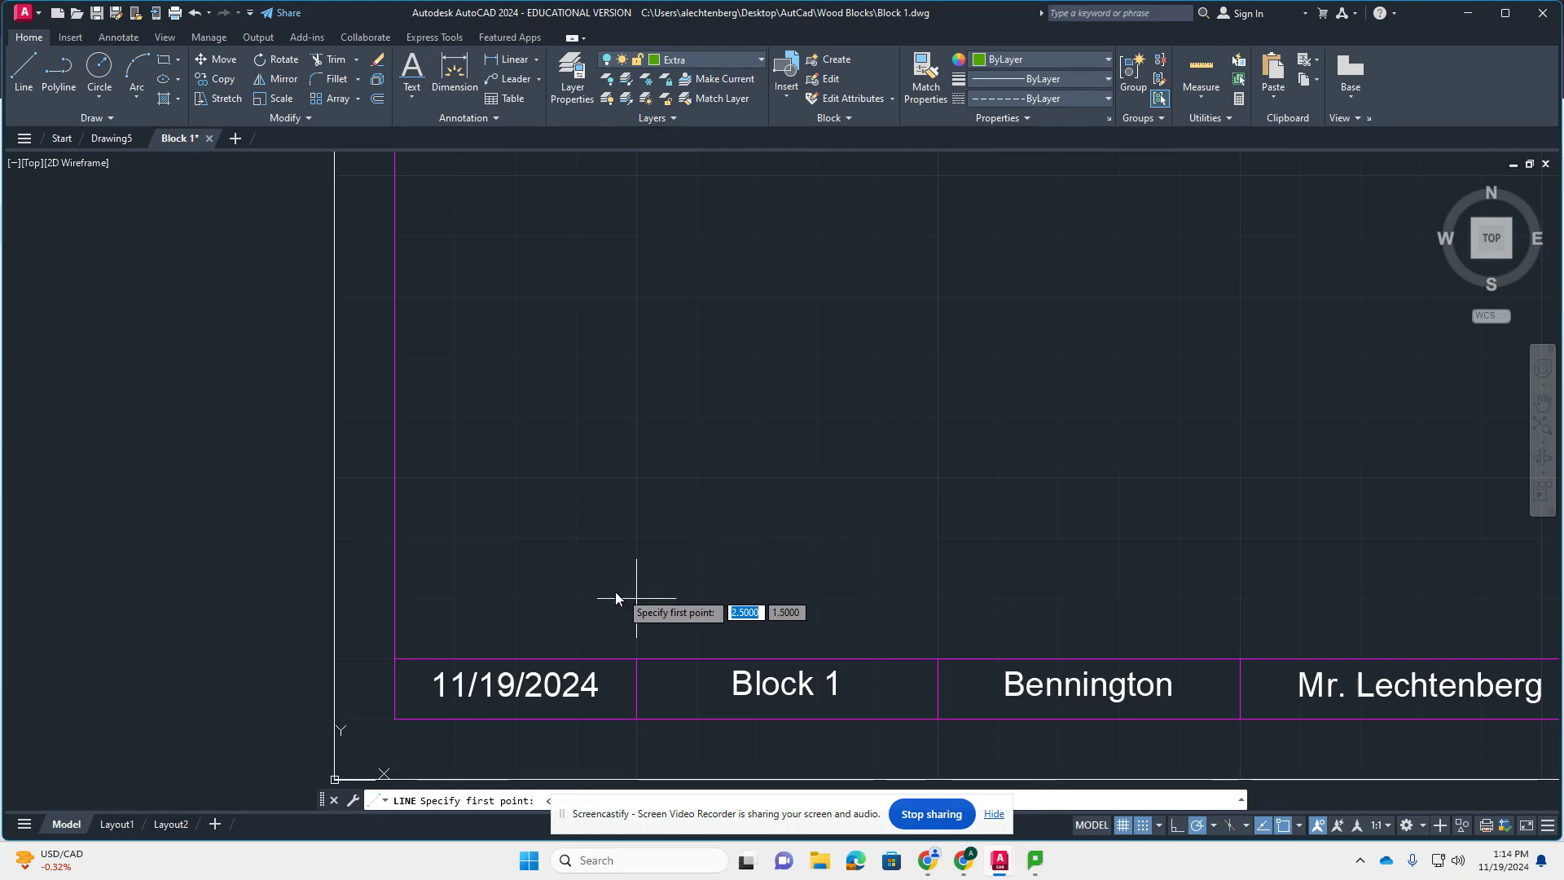
key("F9")
- Draw a horizontal line 4 units long from point 1, 1.5 just above the date cell, on the Extra layer
left_click(454, 598)
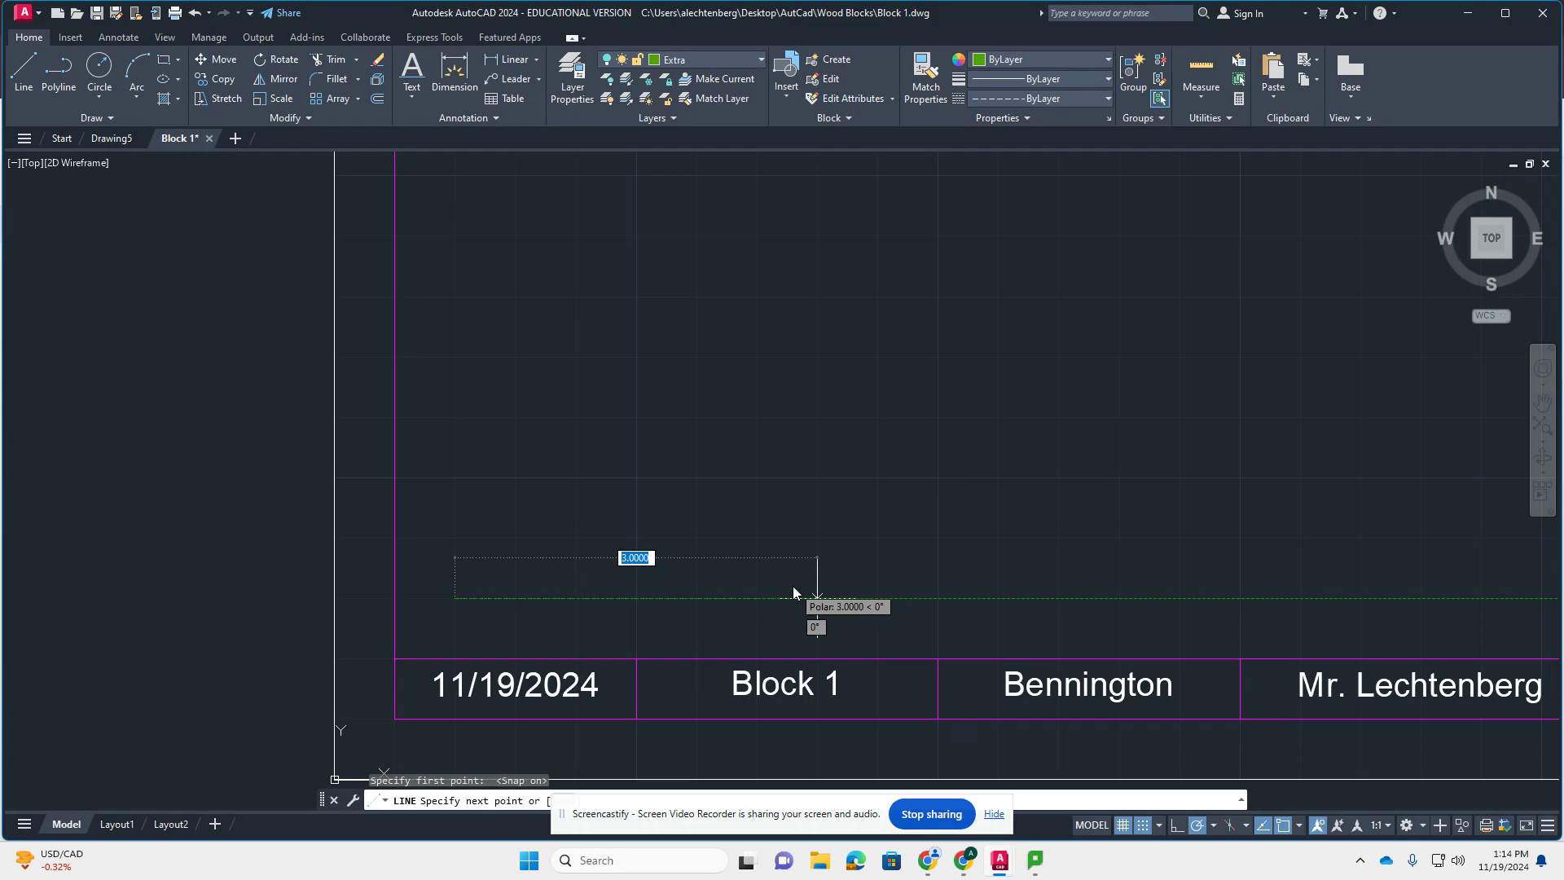
type("4")
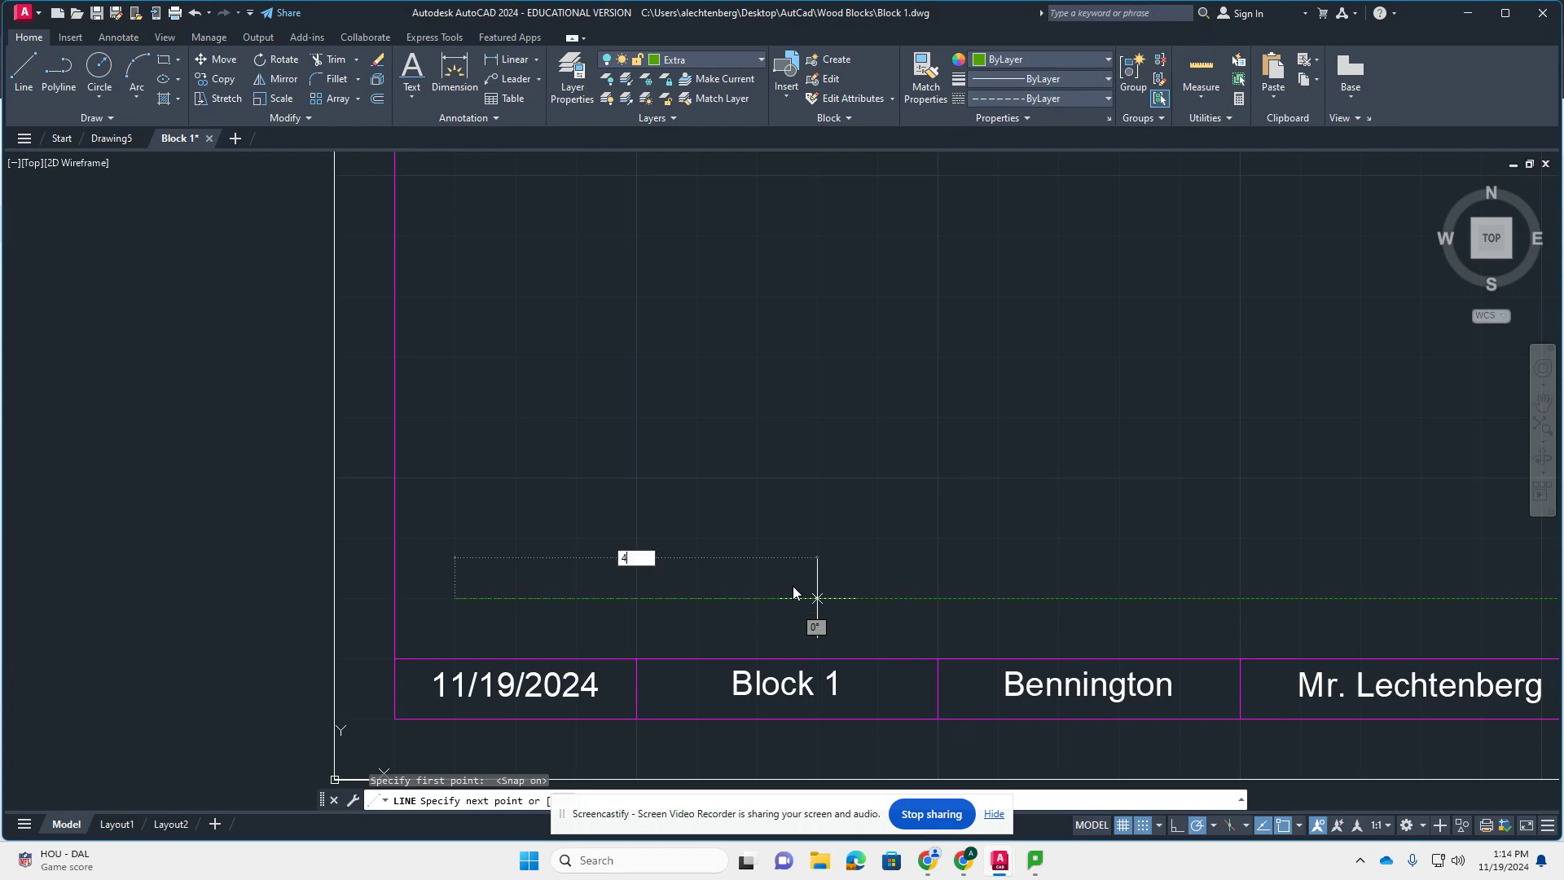
key("Return")
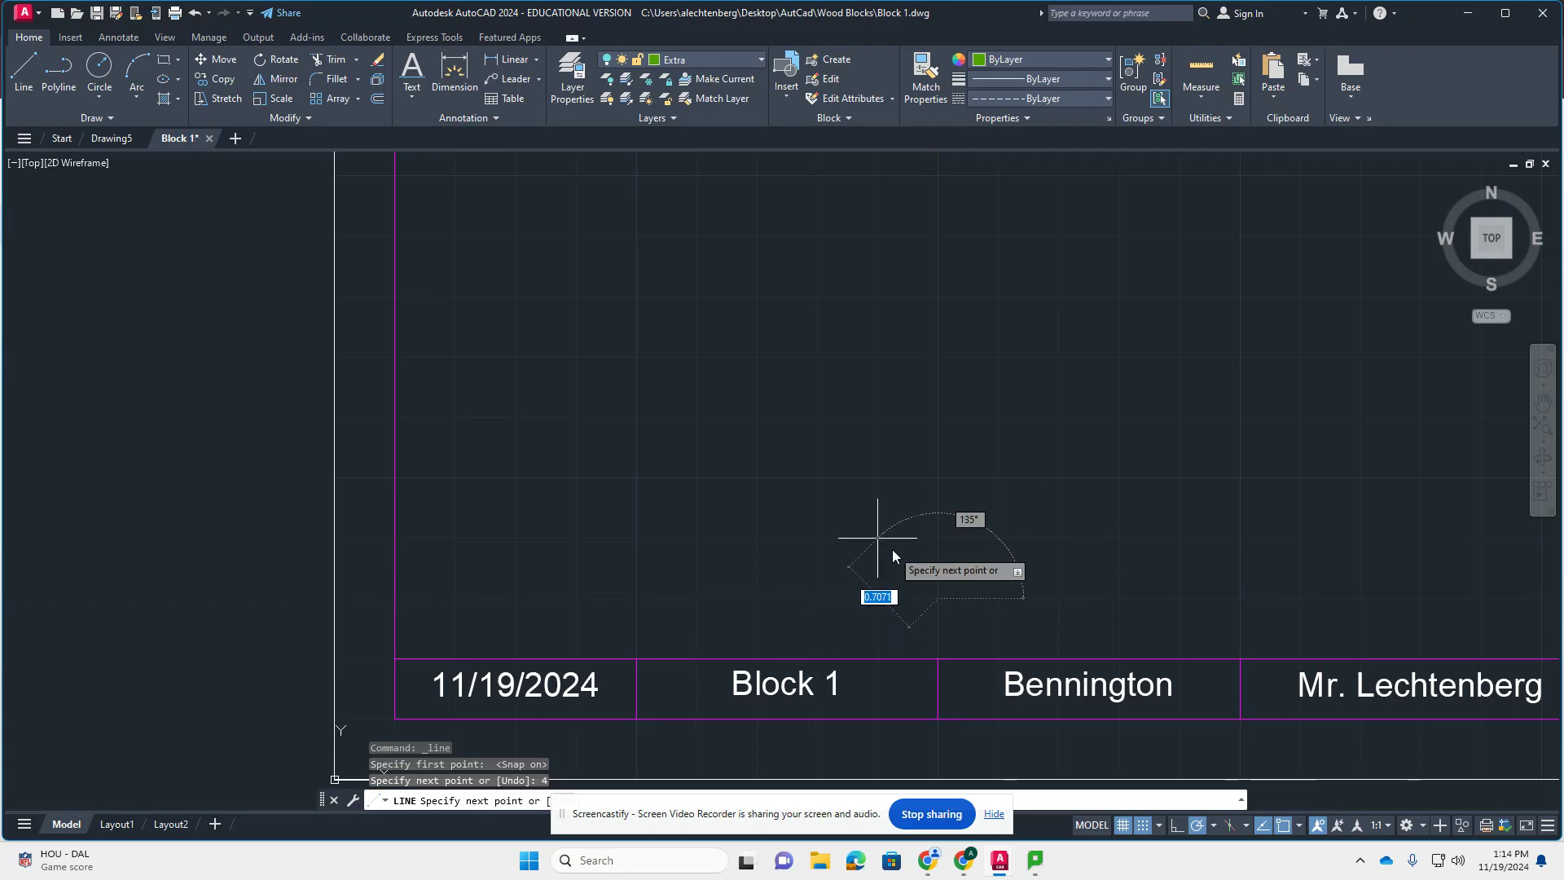
key("Escape")
key("Escape")
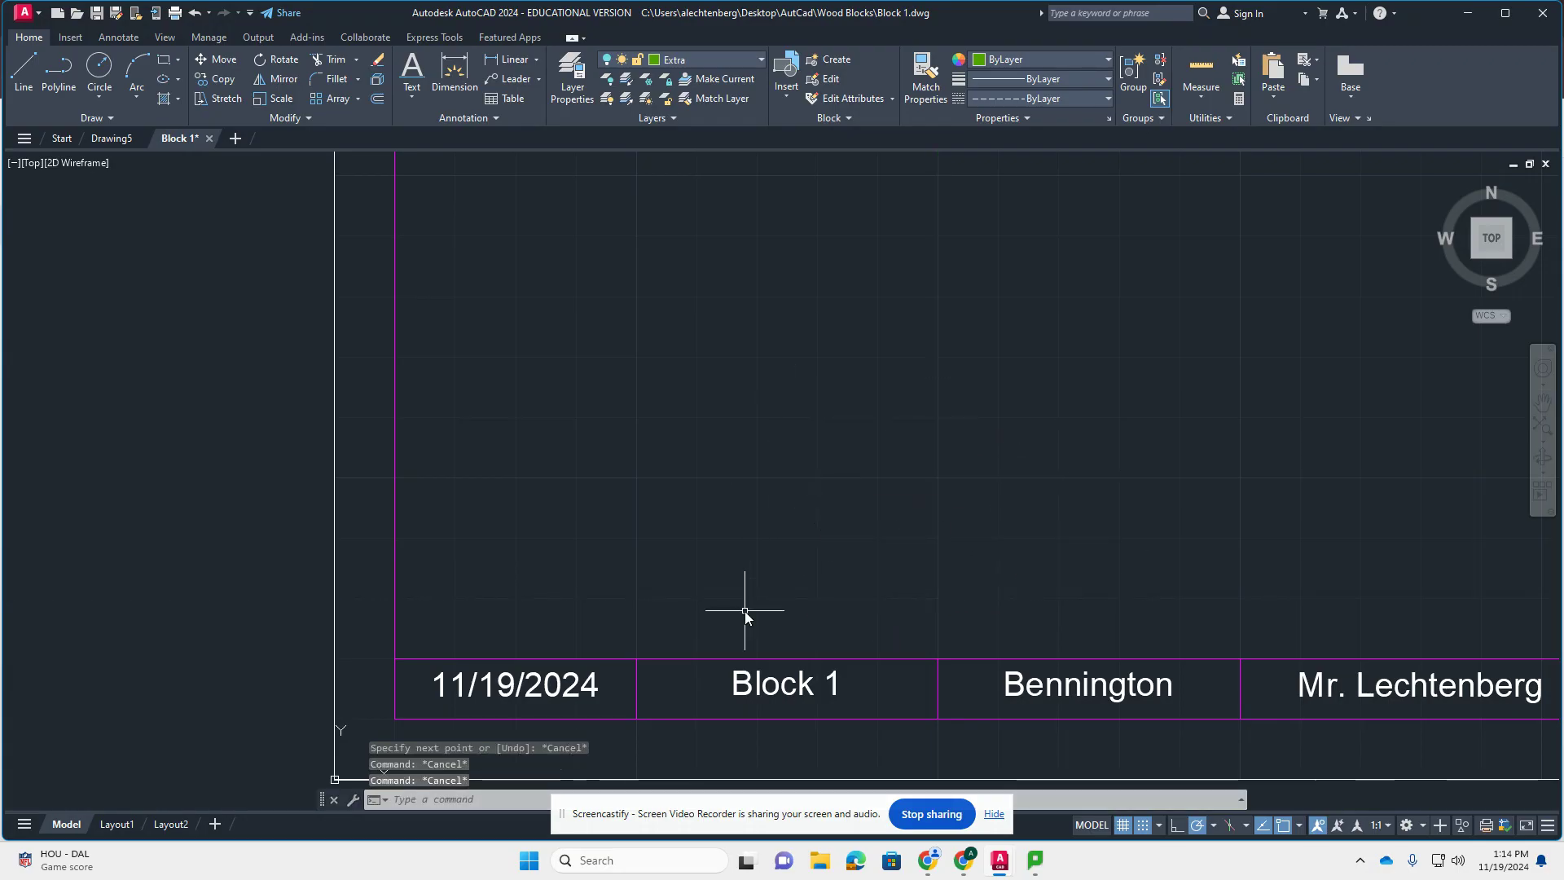
- Try to select the line just drawn above the title block
left_click(739, 594)
key("Escape")
key("Escape")
key("Escape")
left_click(737, 597)
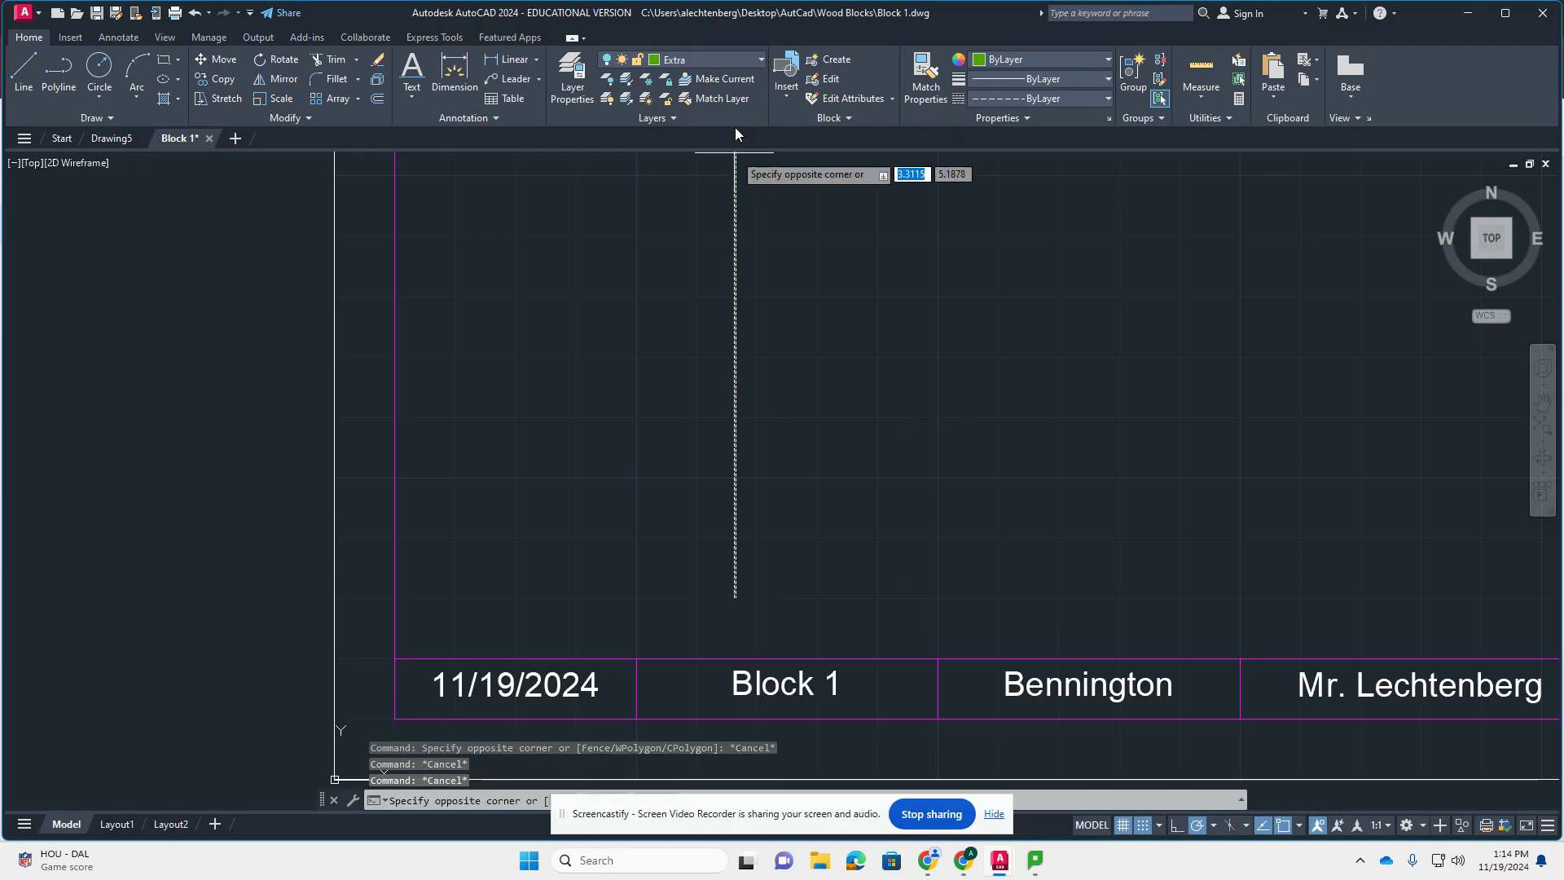
key("Escape")
key("Escape")
- Turn on the Extra layer to erase the line drawn on it, and turn the layer off again
left_click(692, 62)
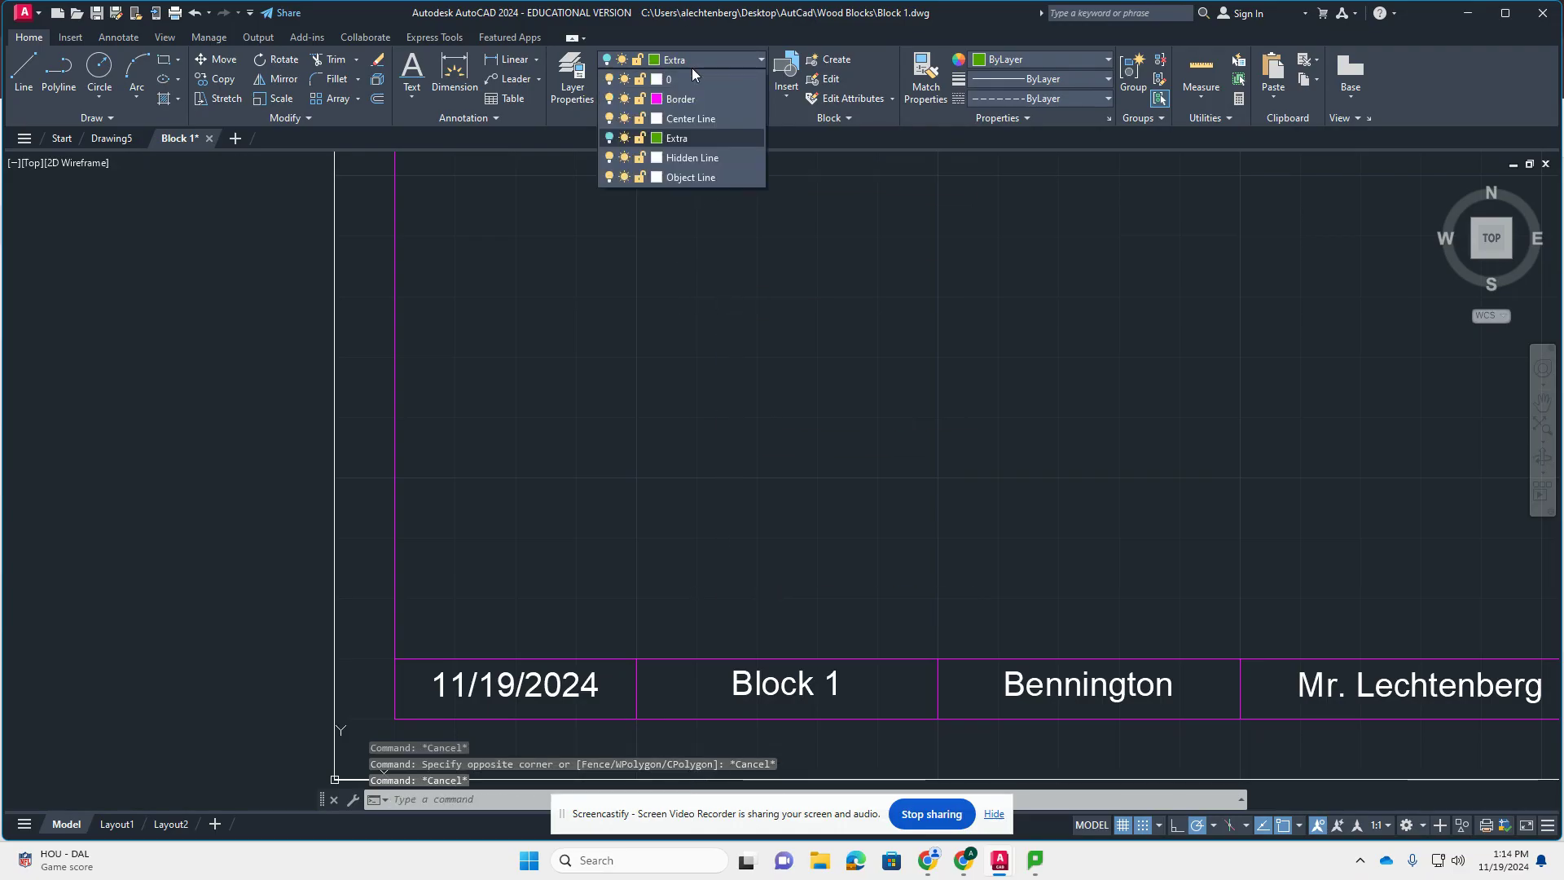
left_click(611, 138)
left_click(730, 599)
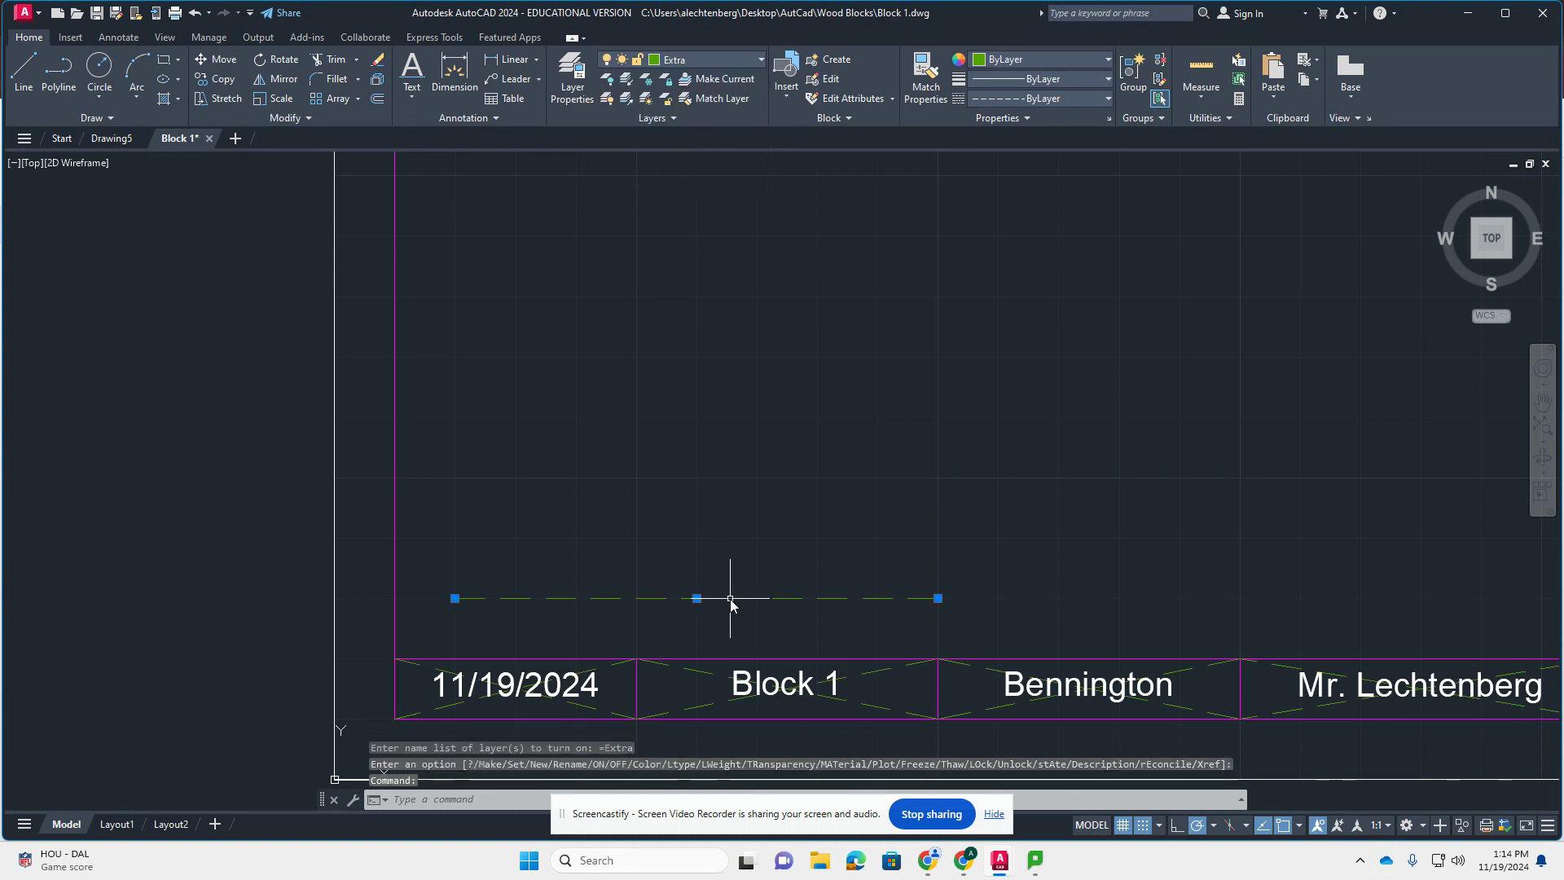
right_click(731, 600)
left_click(745, 309)
left_click(682, 60)
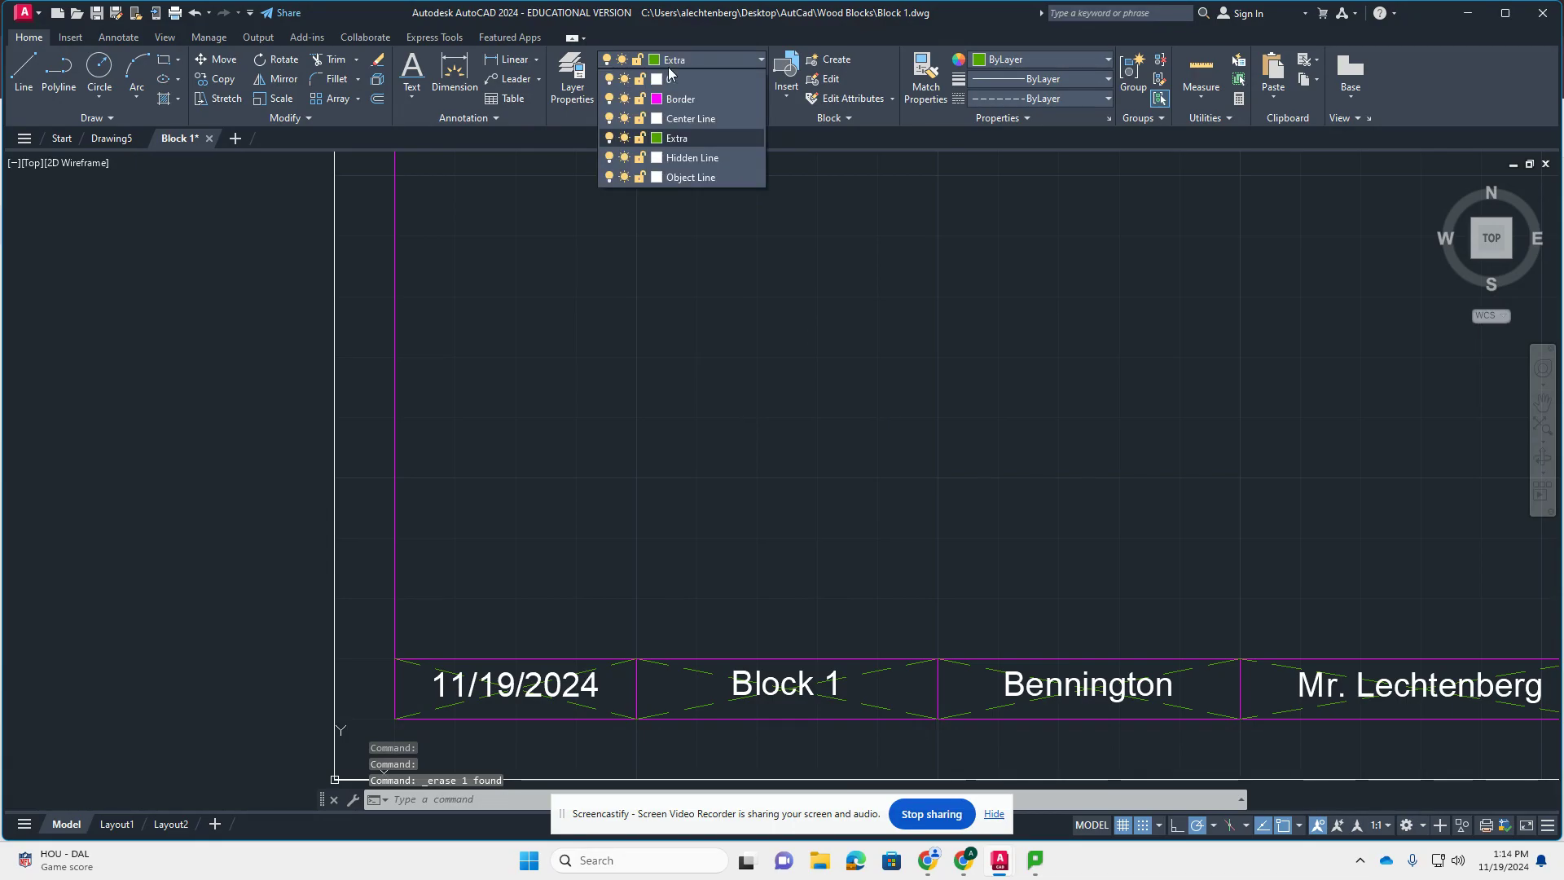
left_click(611, 140)
left_click(652, 396)
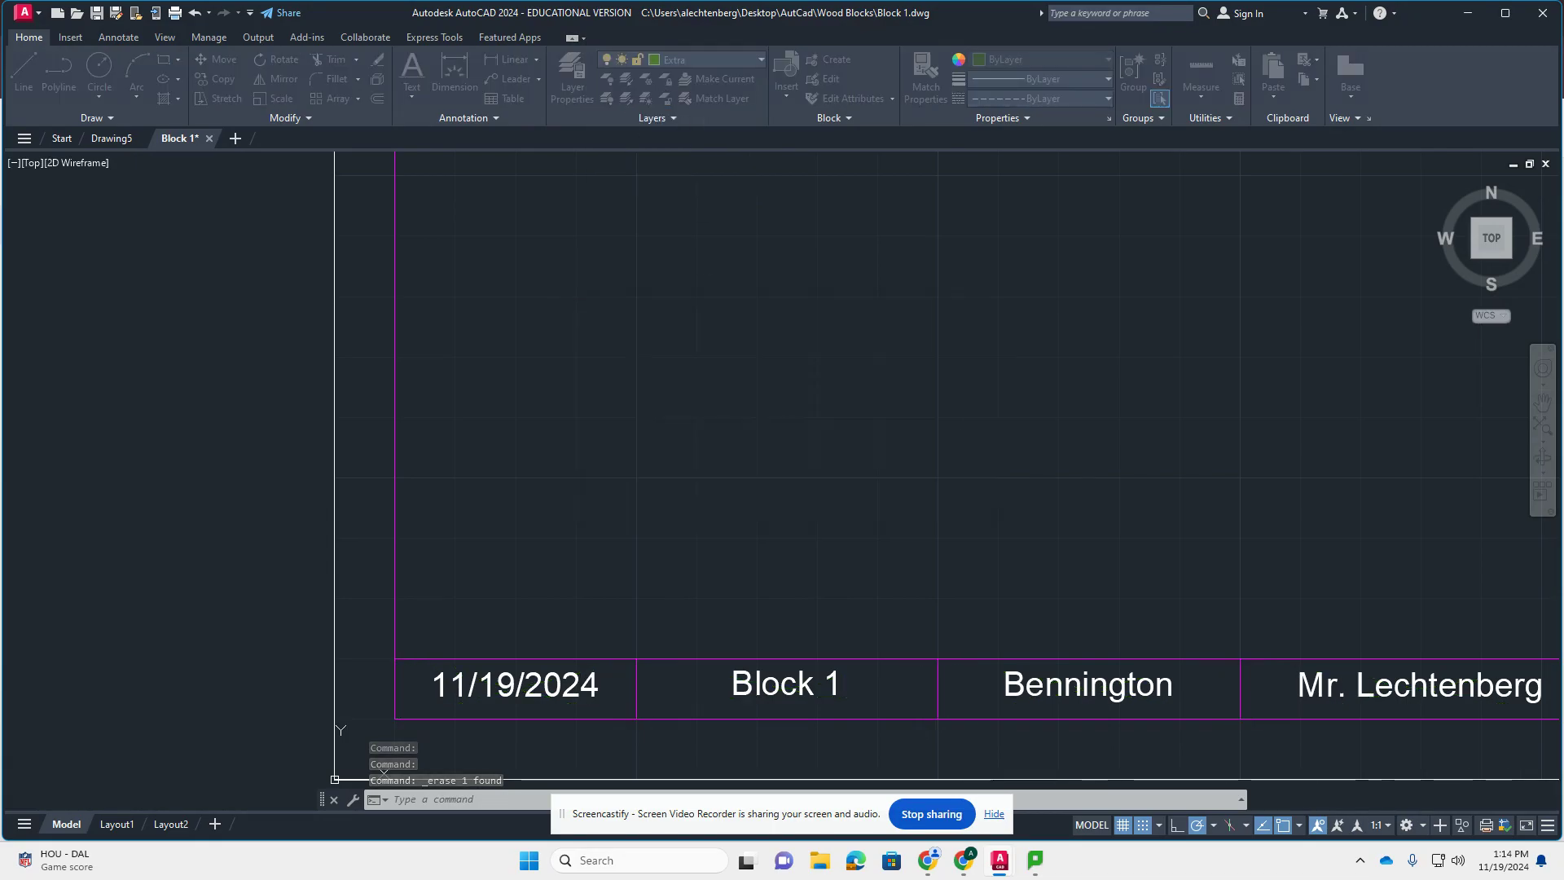
- Make Object Line the current layer and review the layer properties
left_click(690, 67)
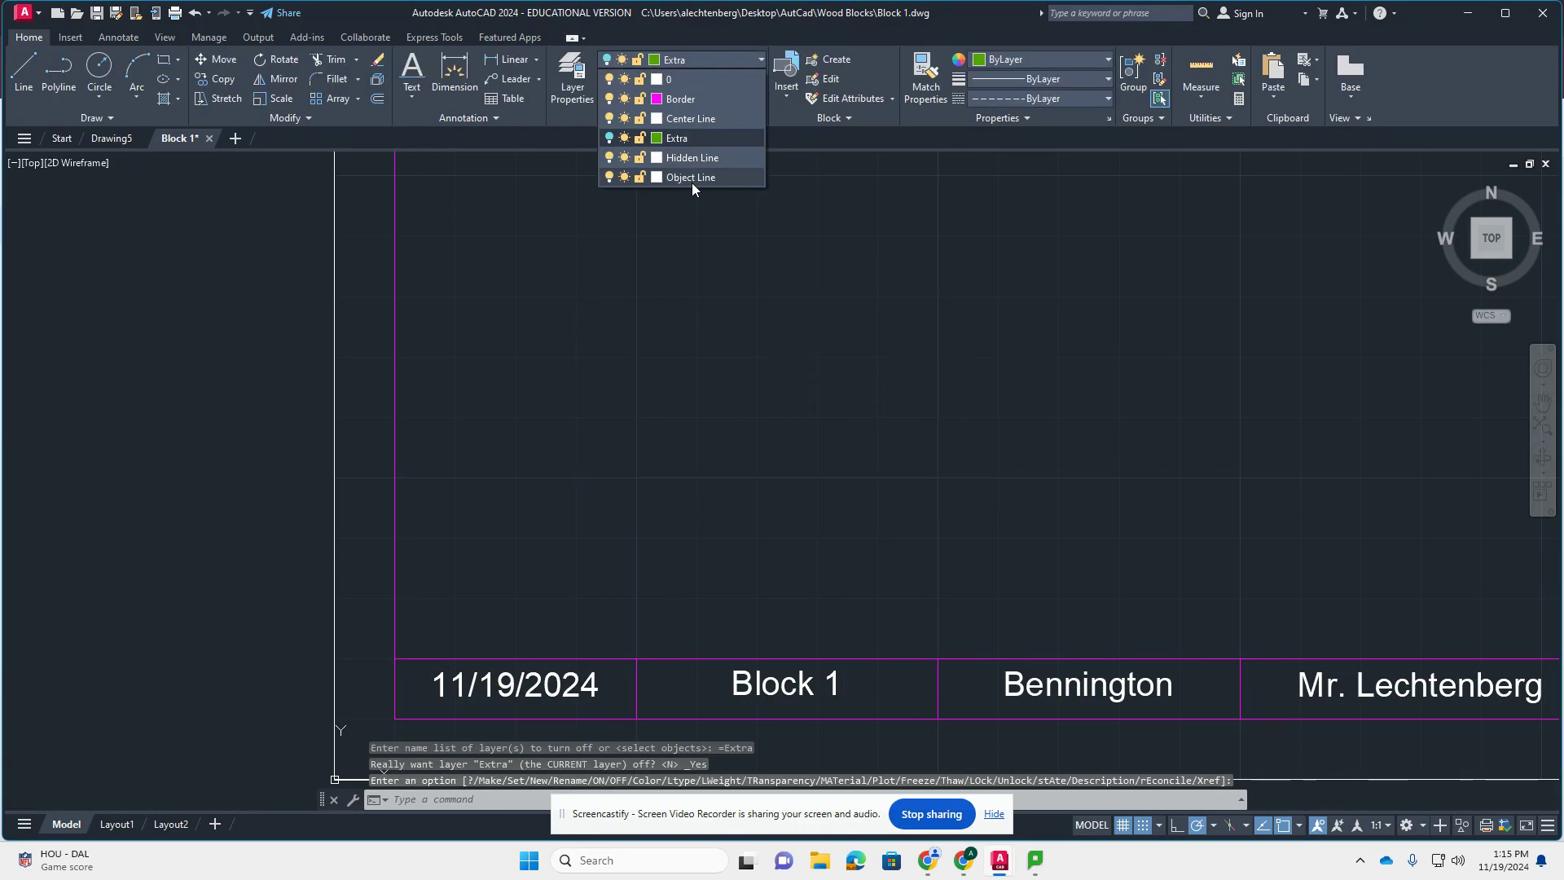
left_click(712, 178)
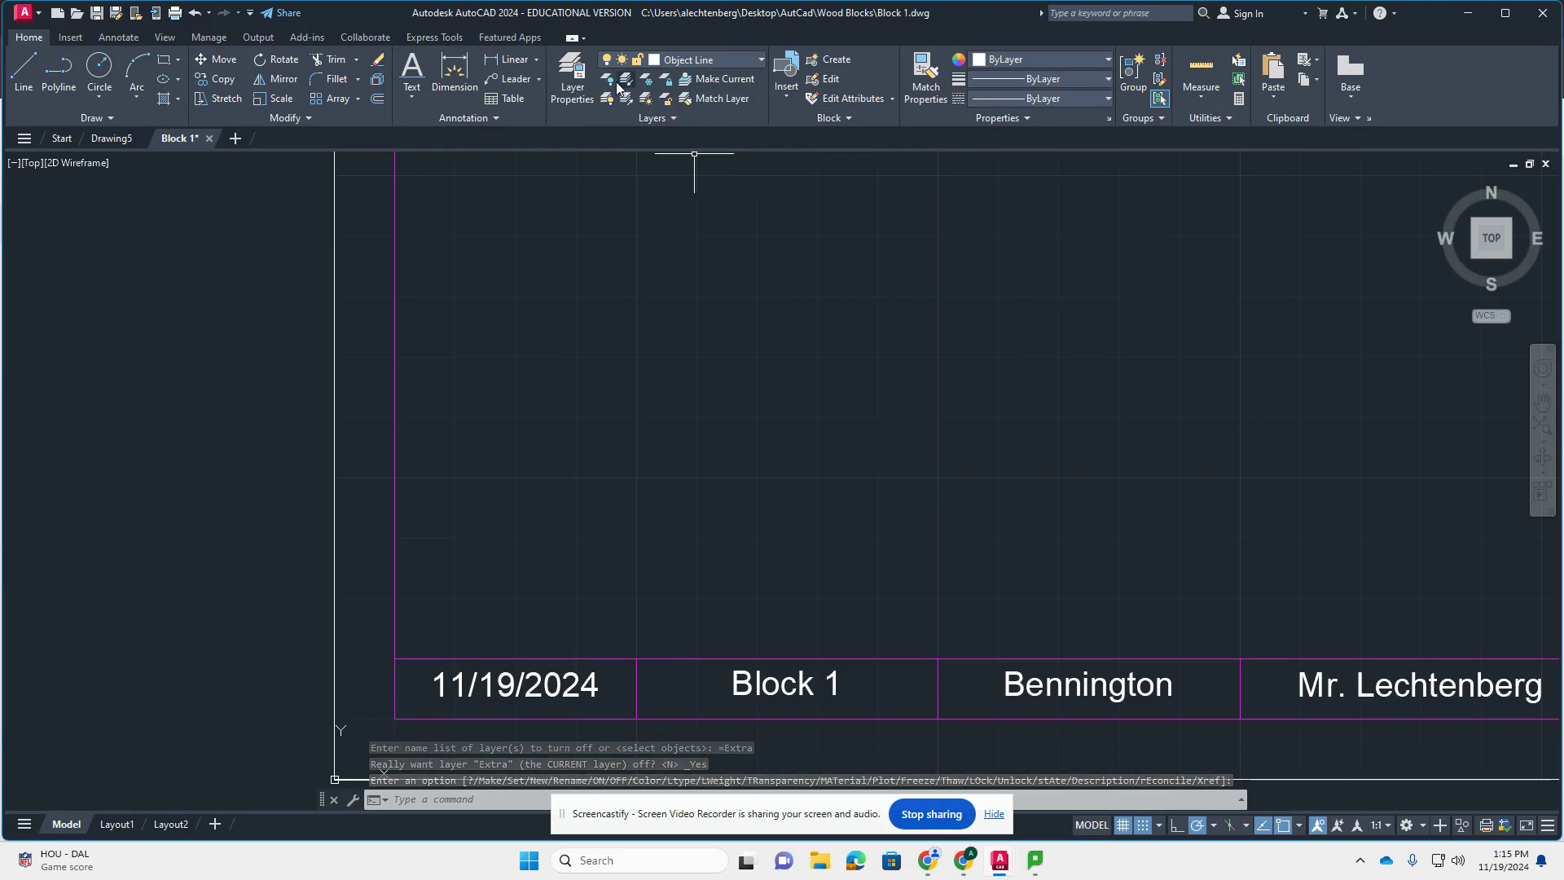
left_click(584, 79)
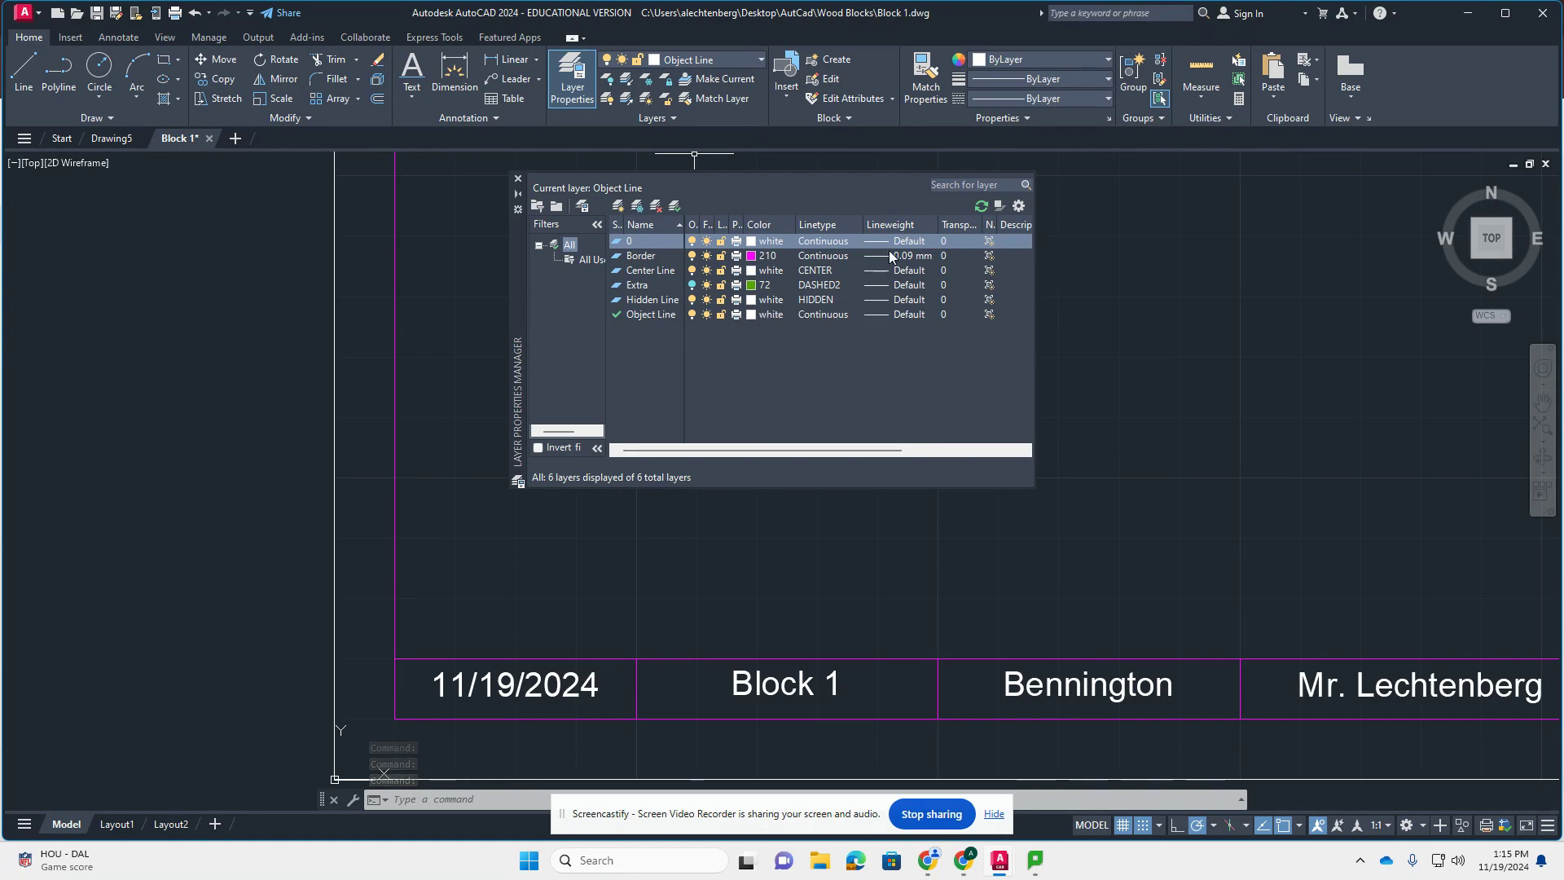
left_click(517, 180)
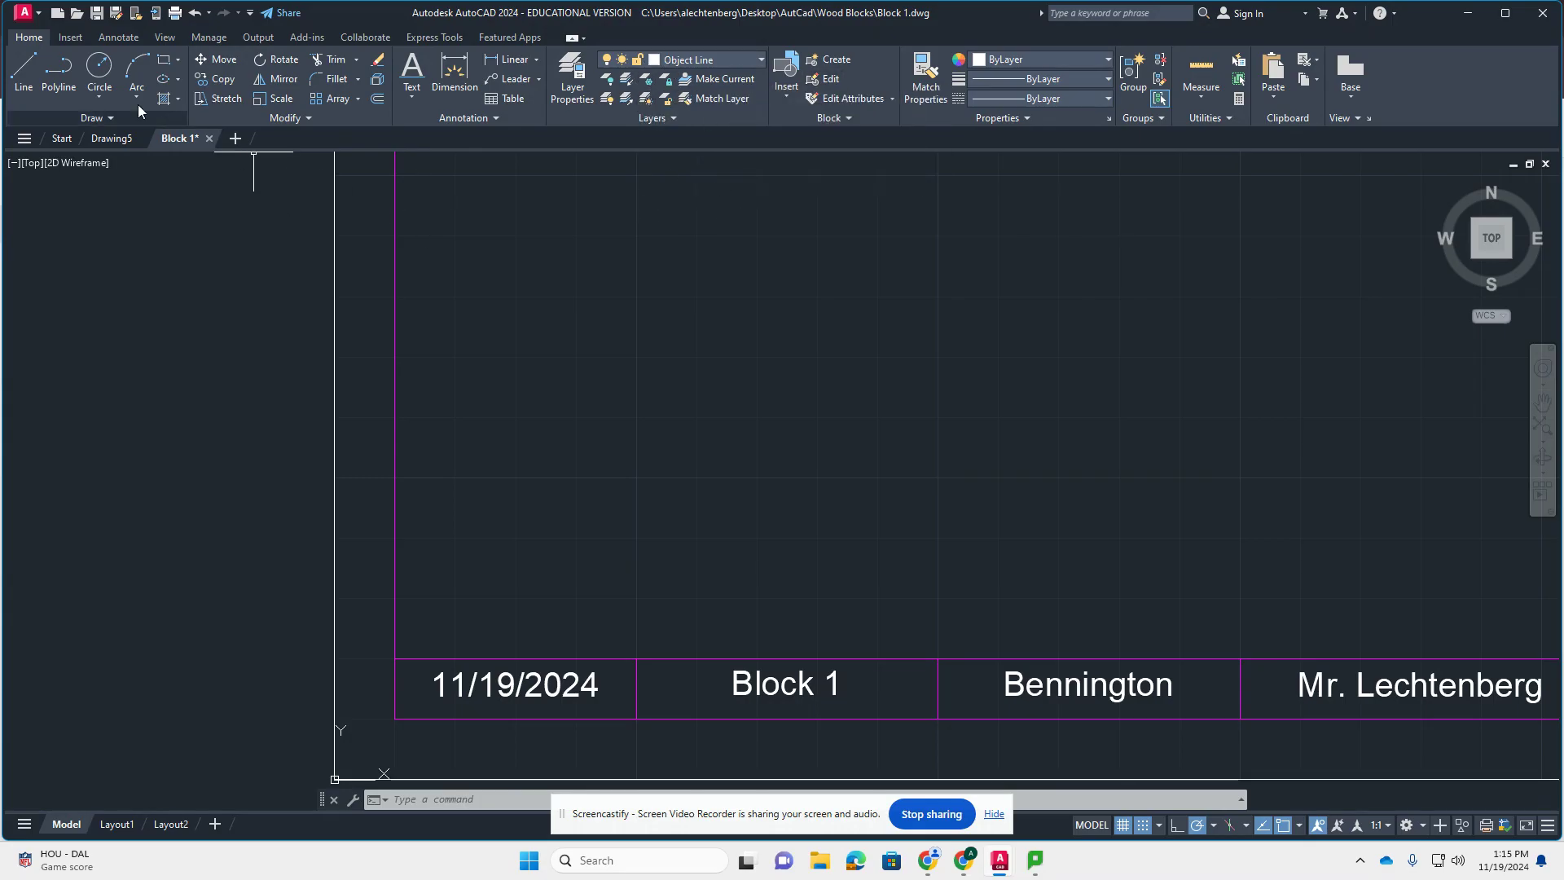
- Draw a horizontal line 4 units long to the right from point 1, 1.5 on the Object Line layer
left_click(23, 69)
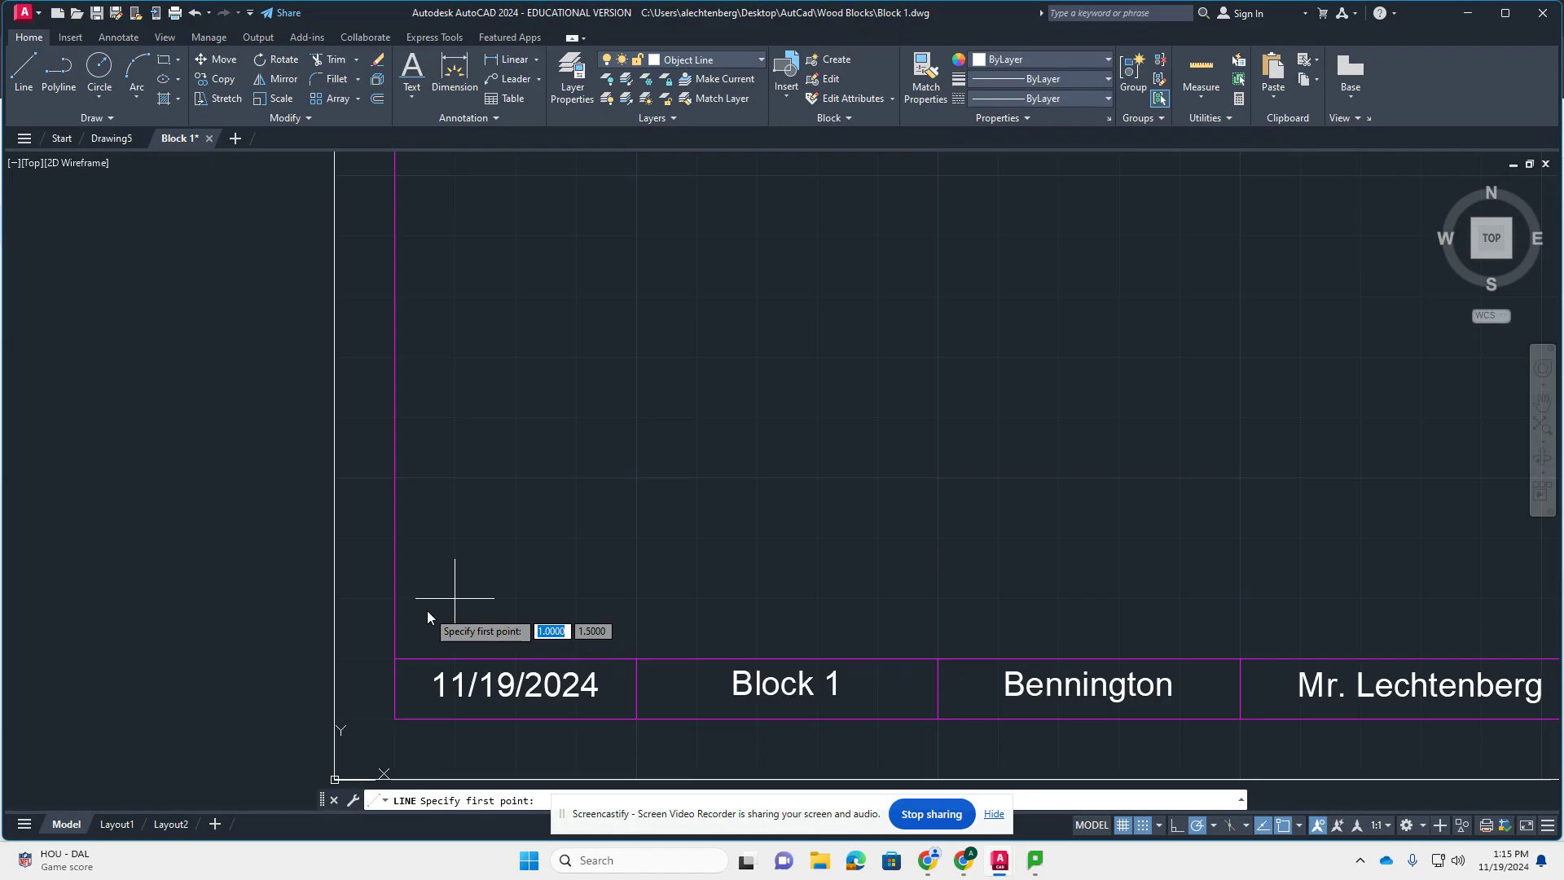
left_click(455, 598)
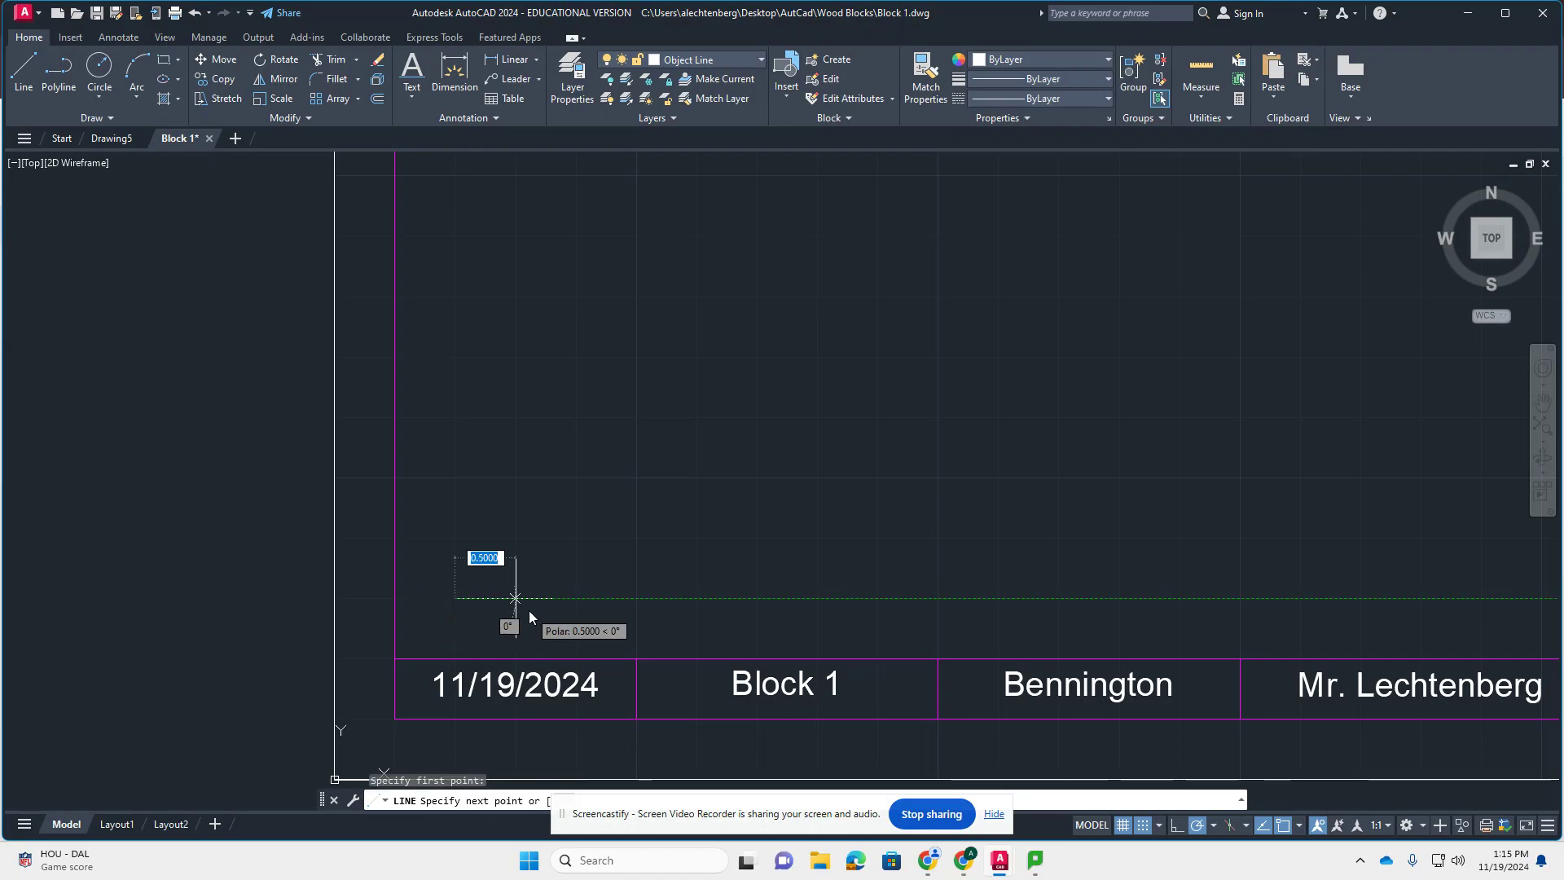
type("4")
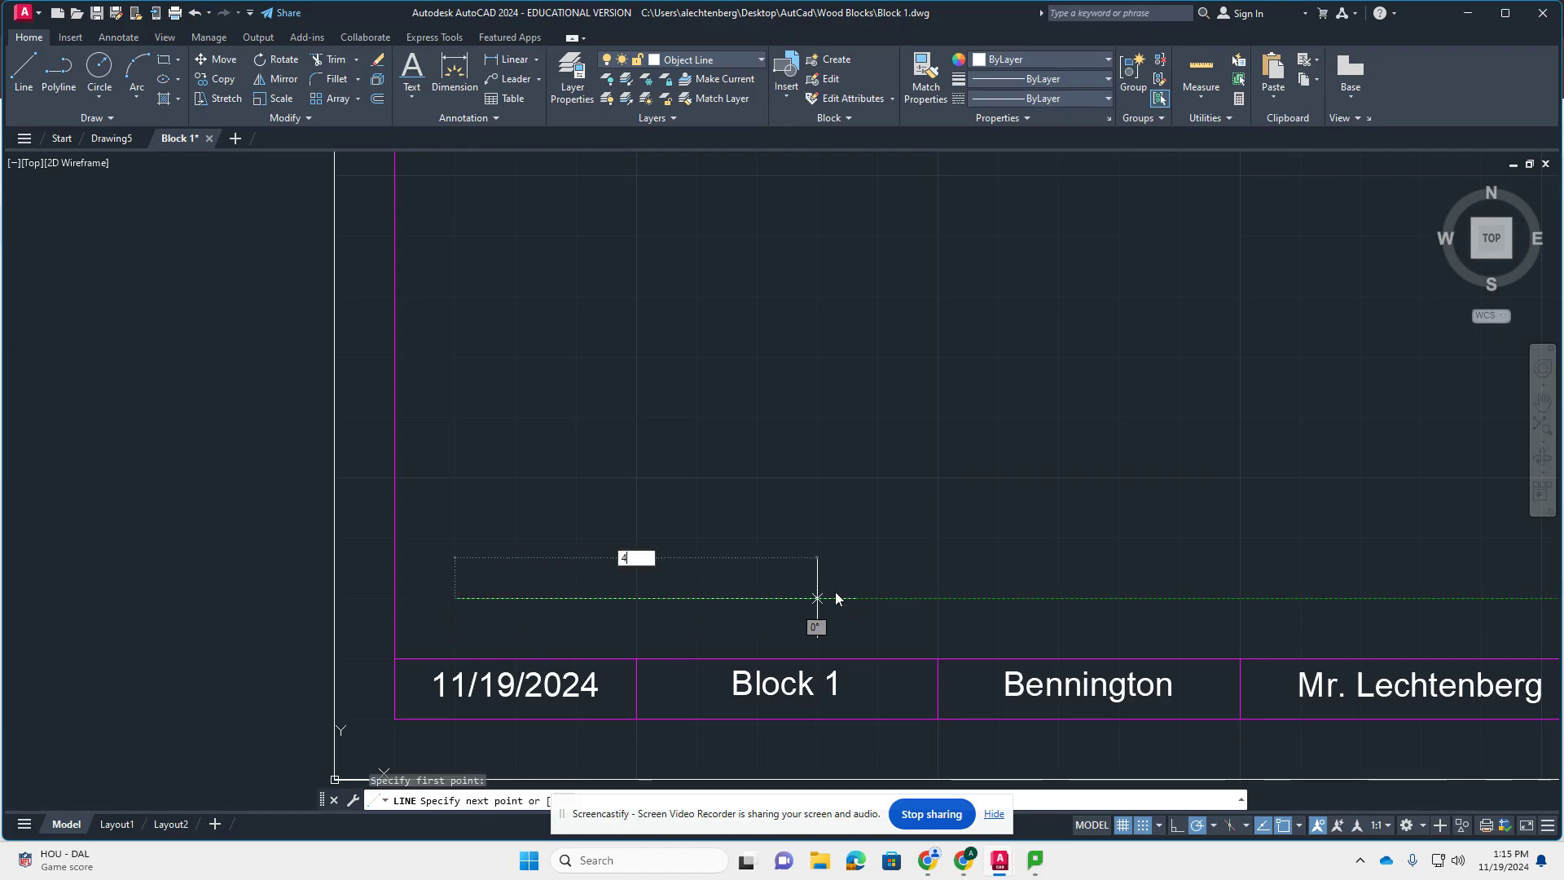
key("Return")
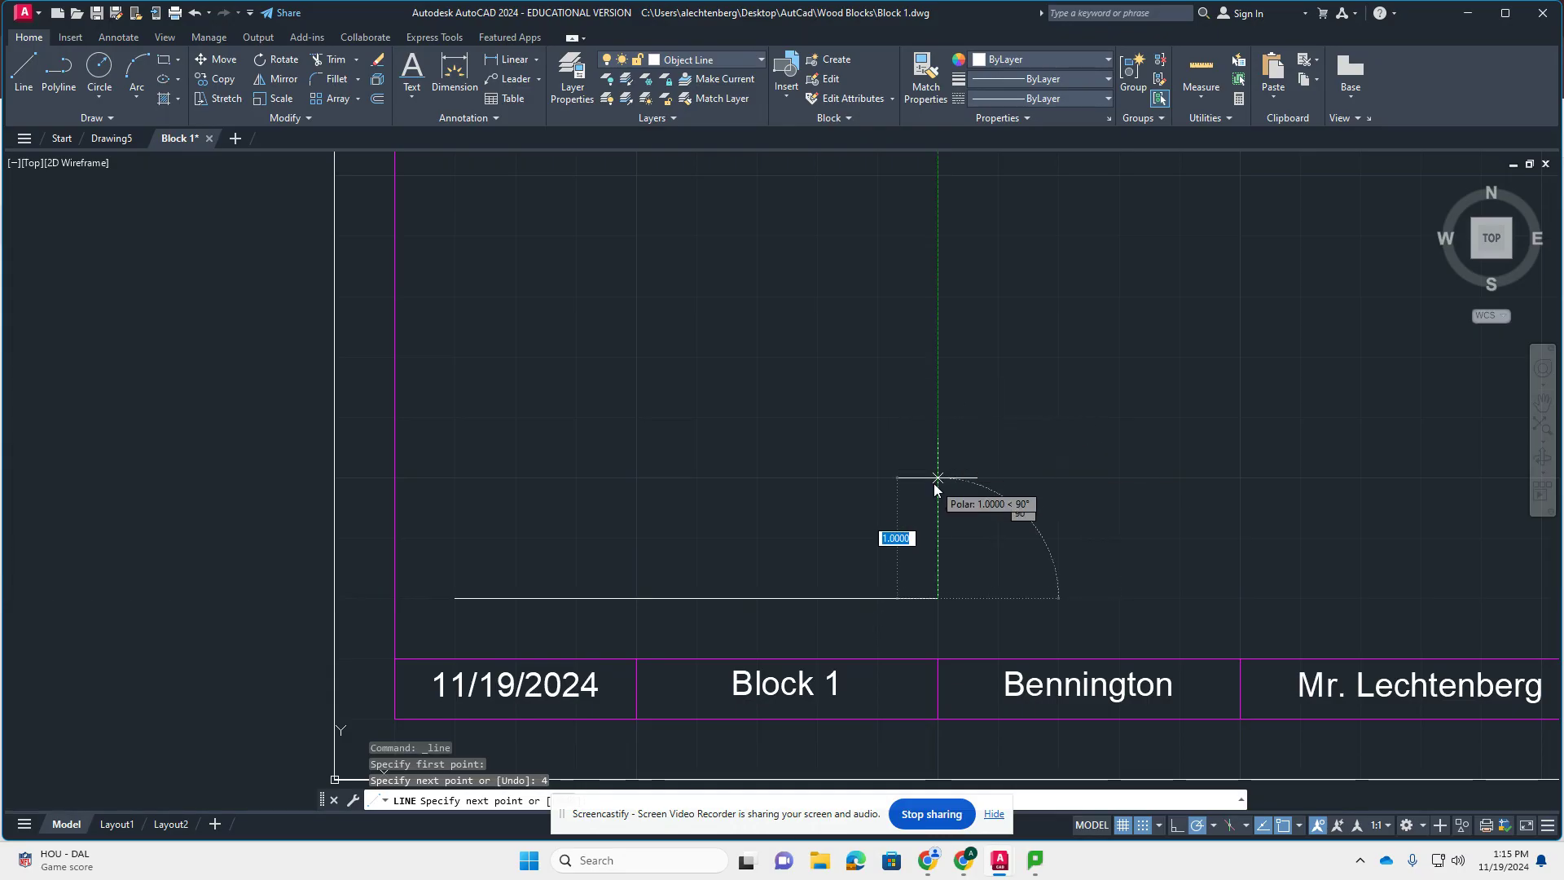
- Draw a 1-unit vertical line upward from the right end of the 4-unit base line
type("1")
key("Return")
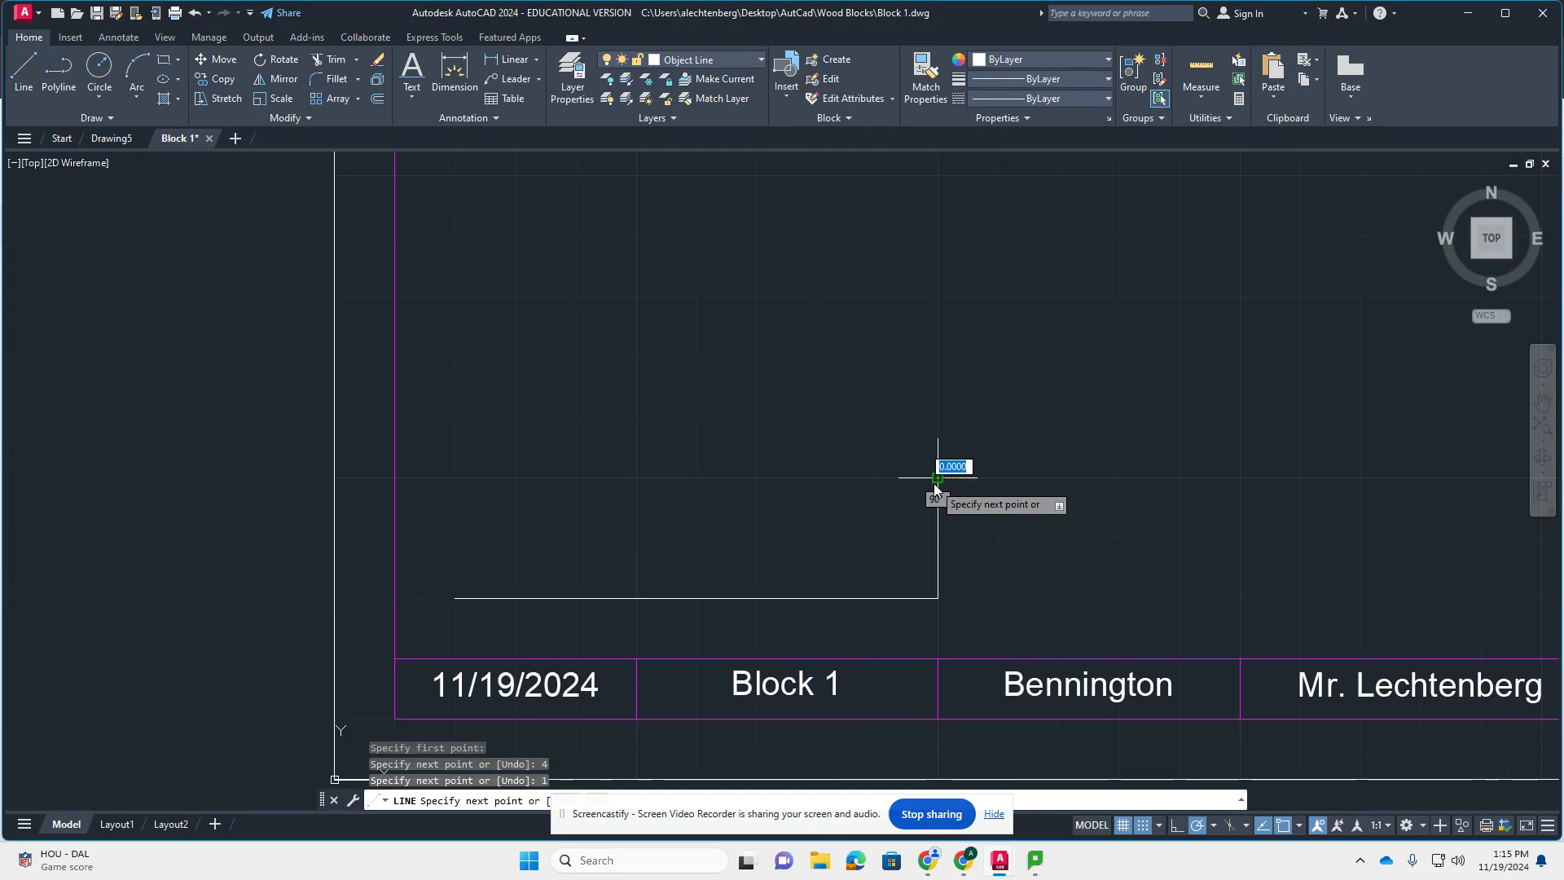
key("Escape")
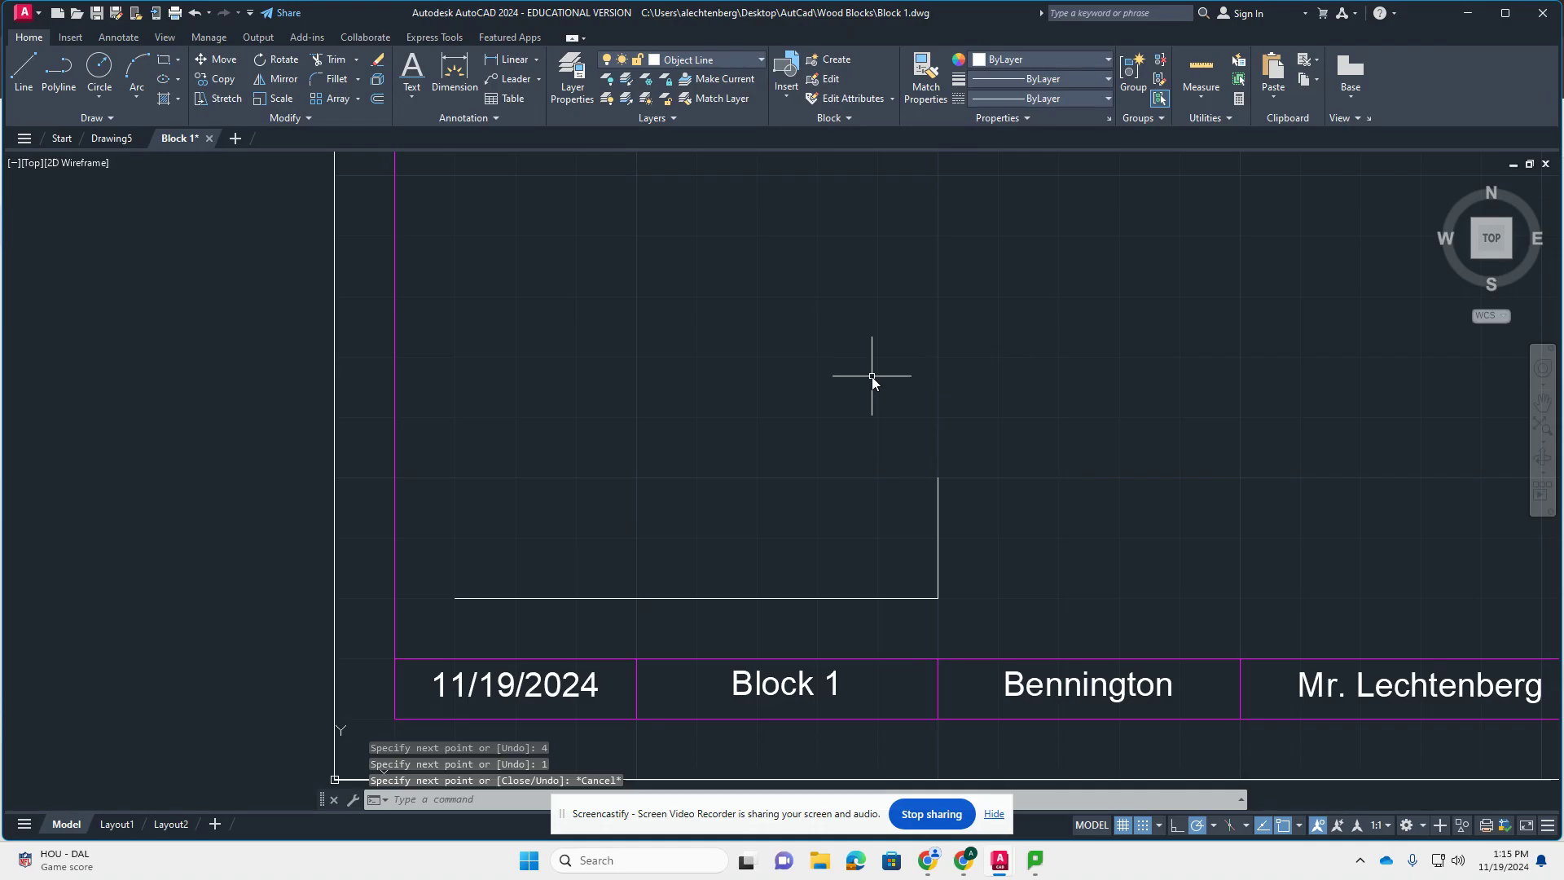
key("Return")
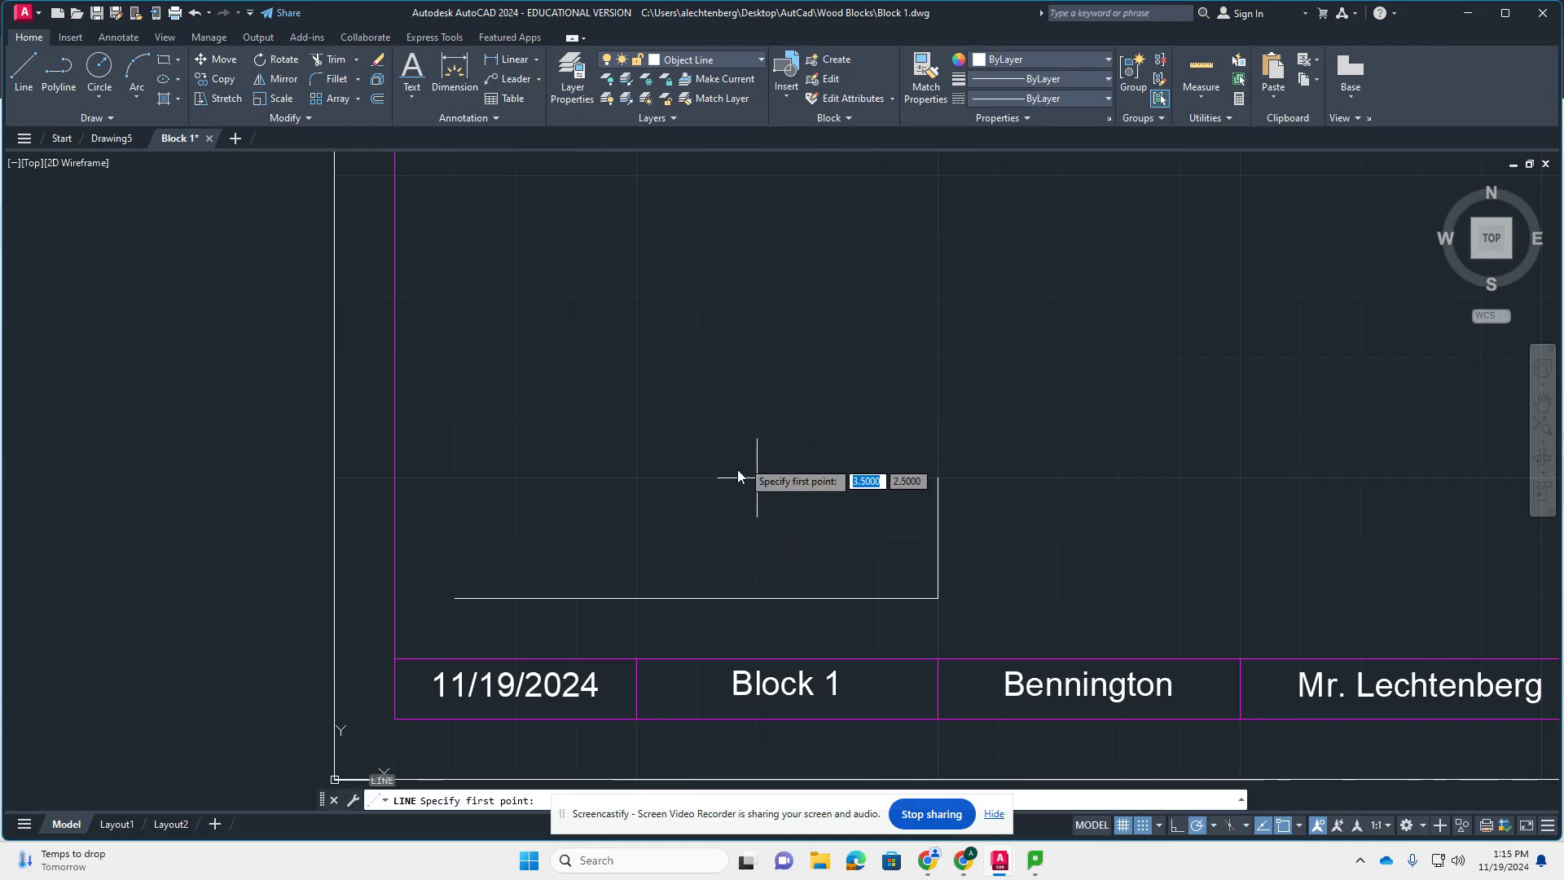
key("Escape")
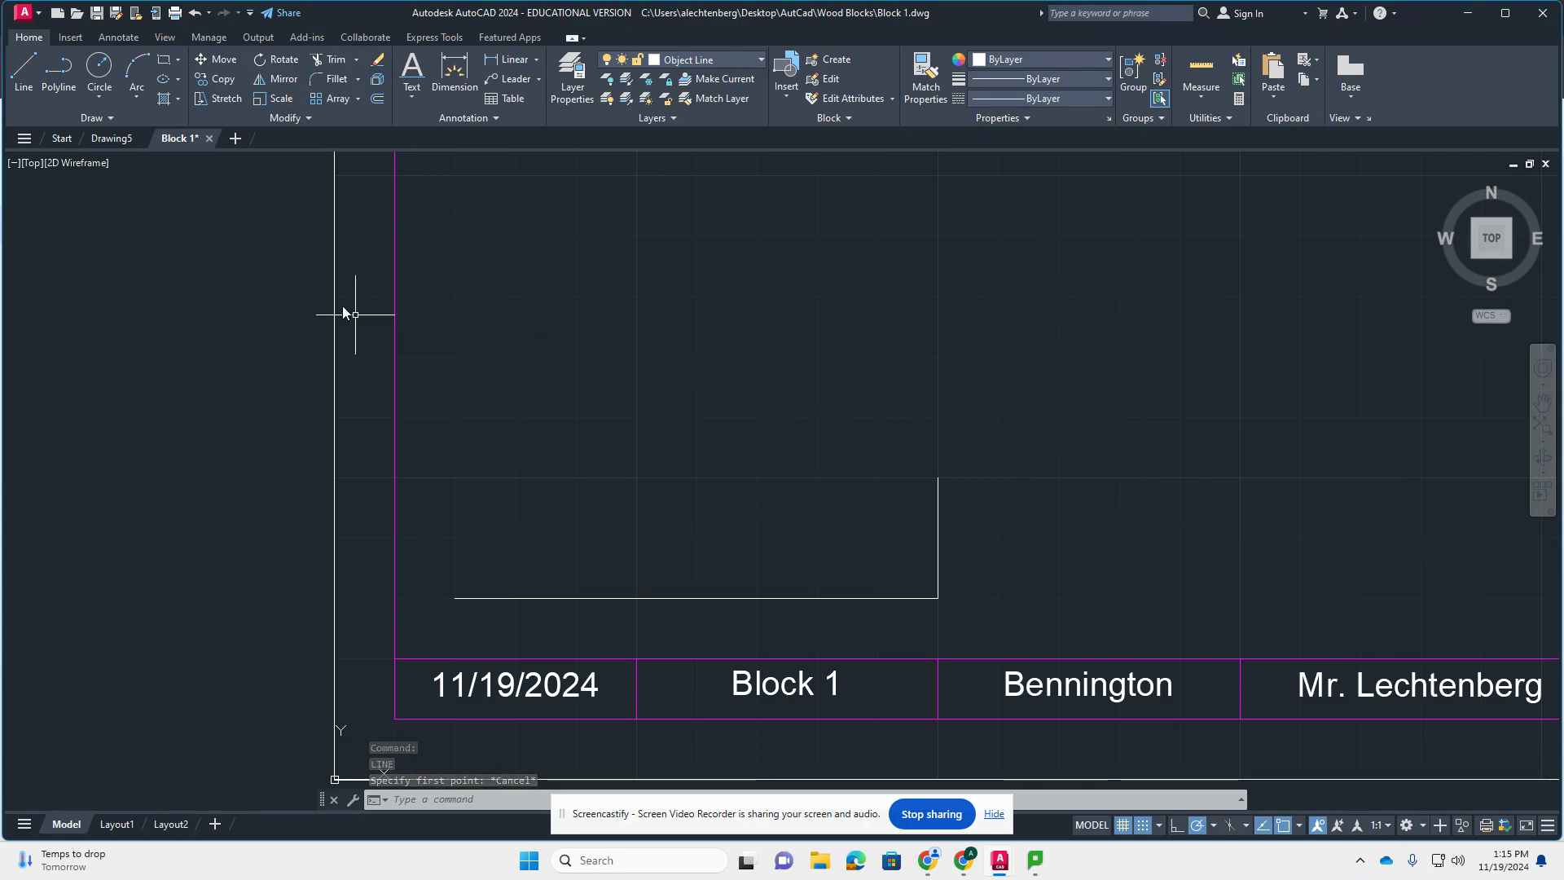
- Complete the block outline with a left edge 3.5 units up, a top edge 1 unit right, and a sloped edge to the right edge's upper end
key("Return")
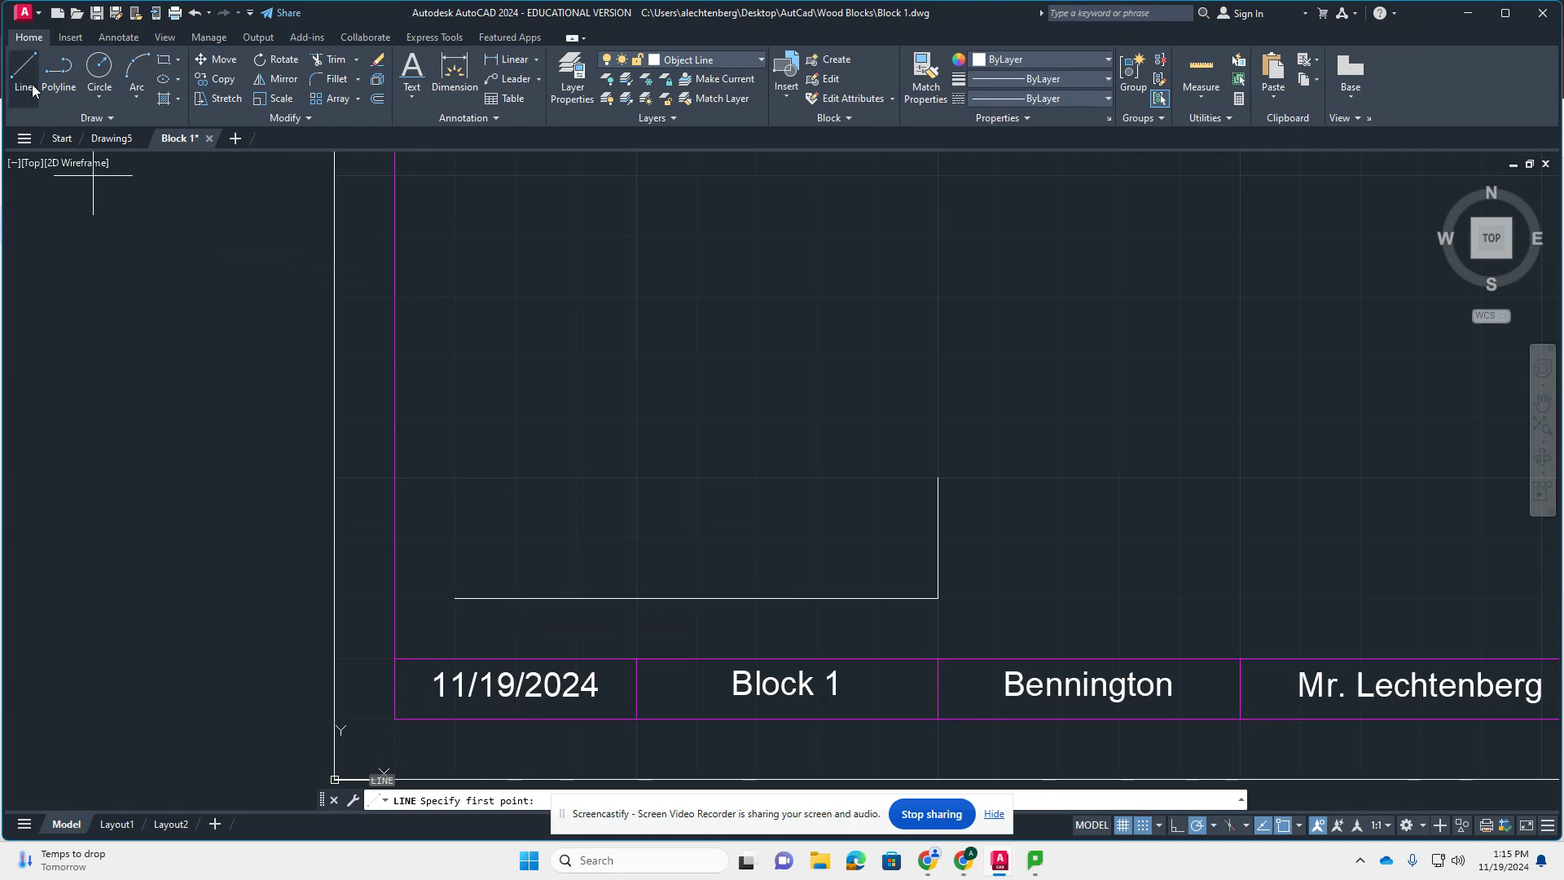
left_click(475, 620)
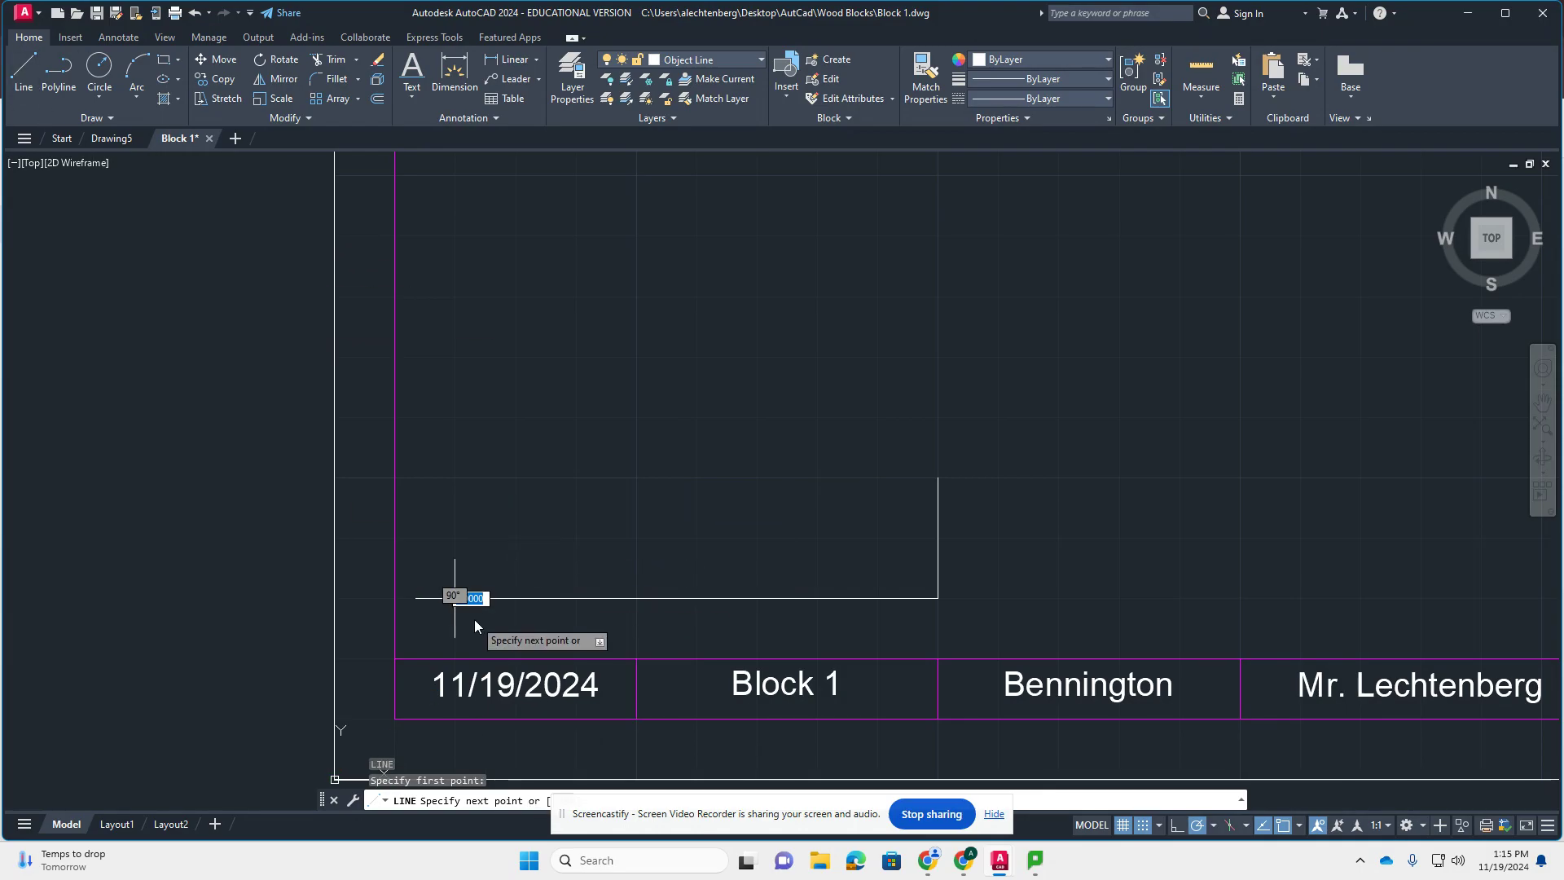
type("3.5")
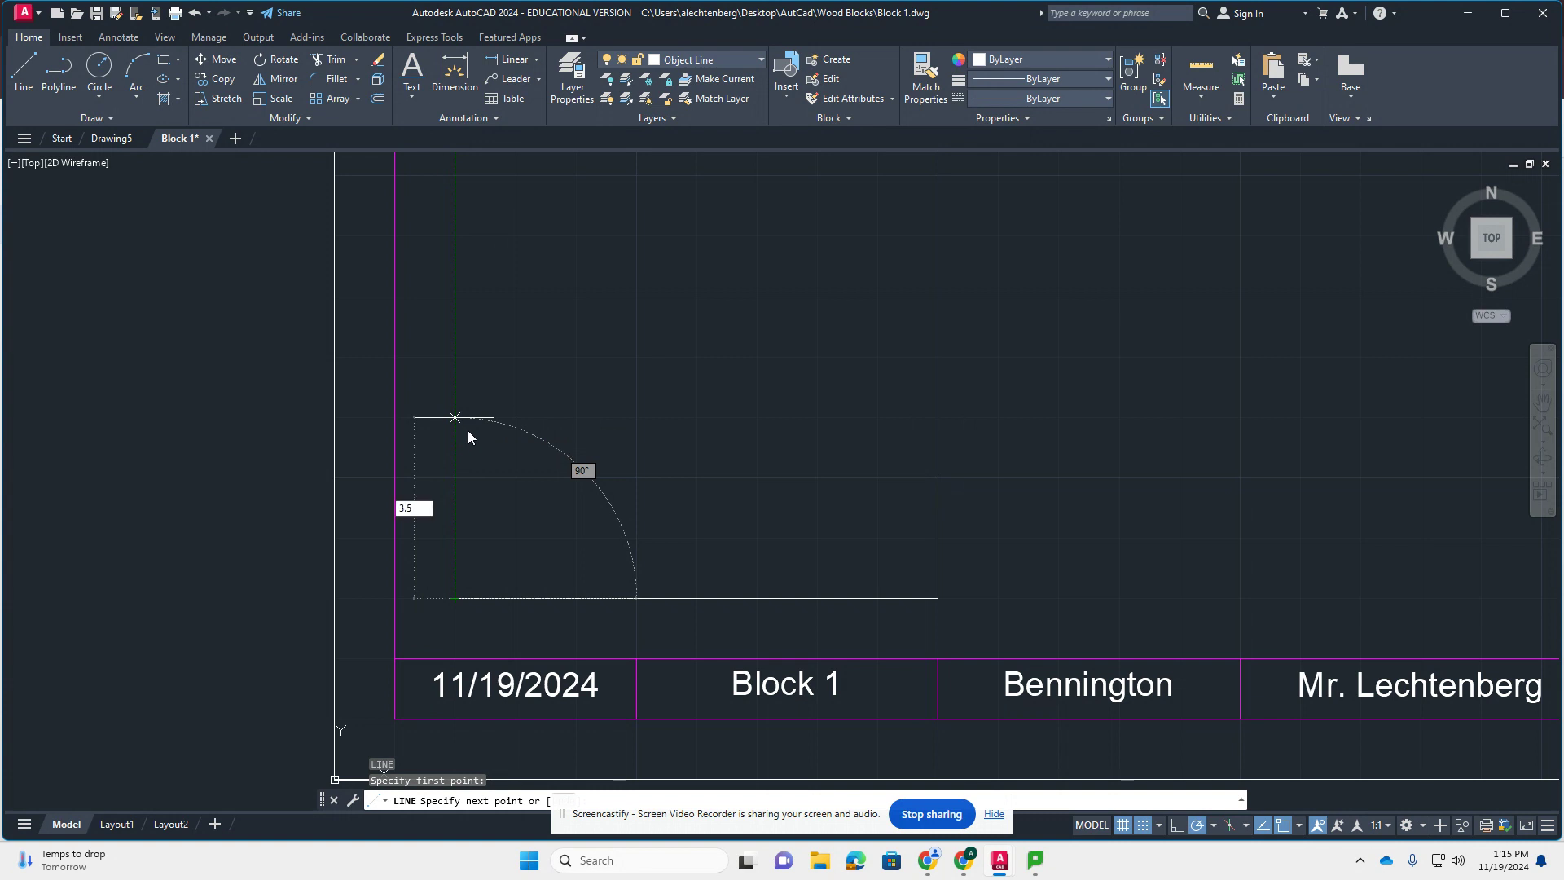
key("Return")
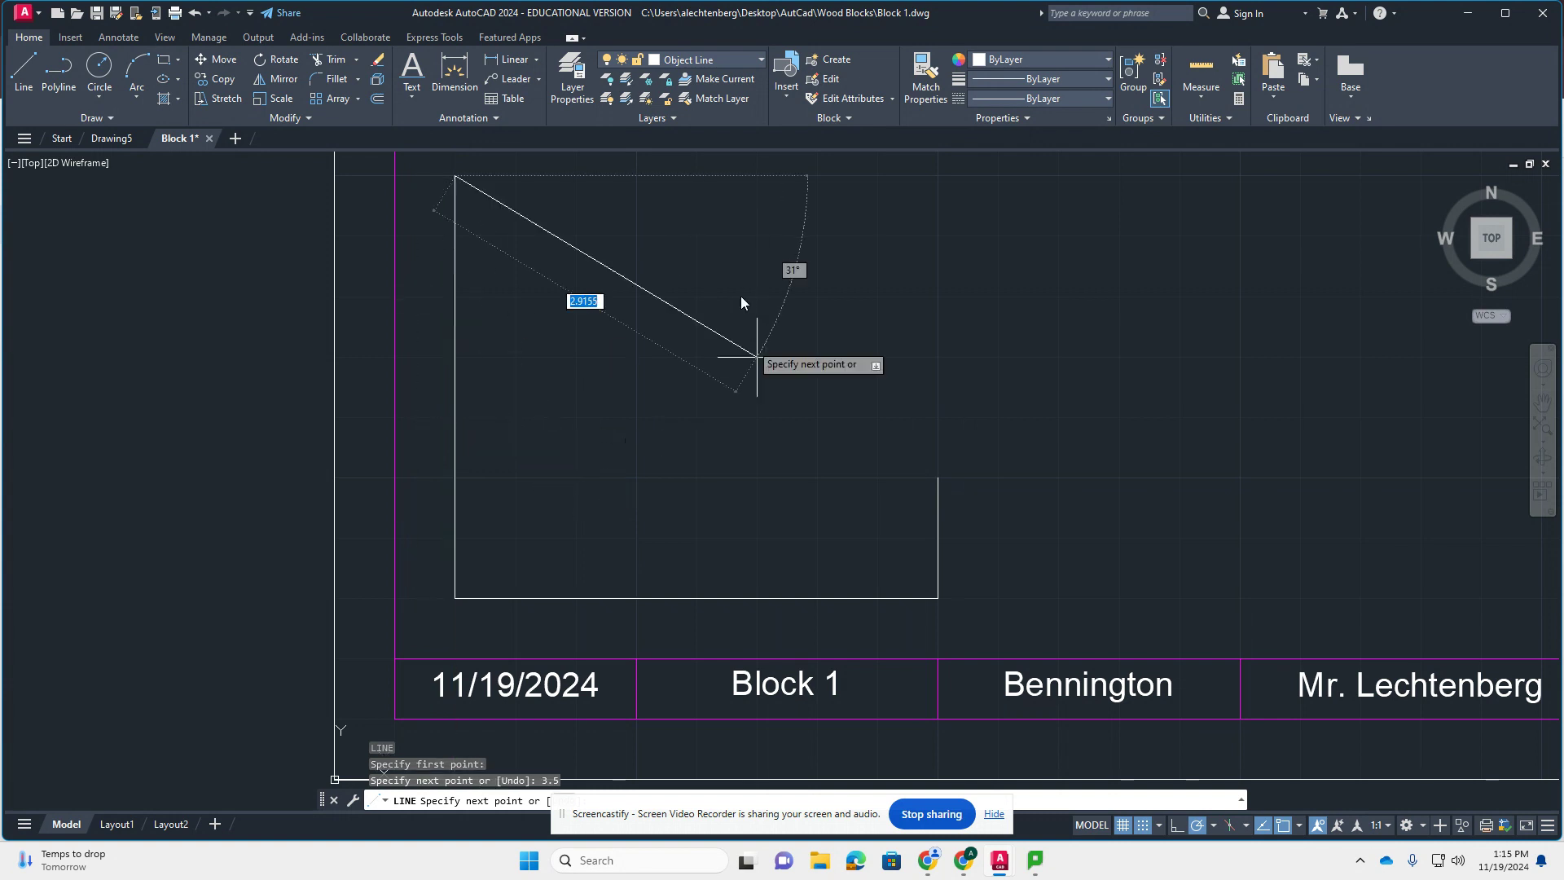
type("1")
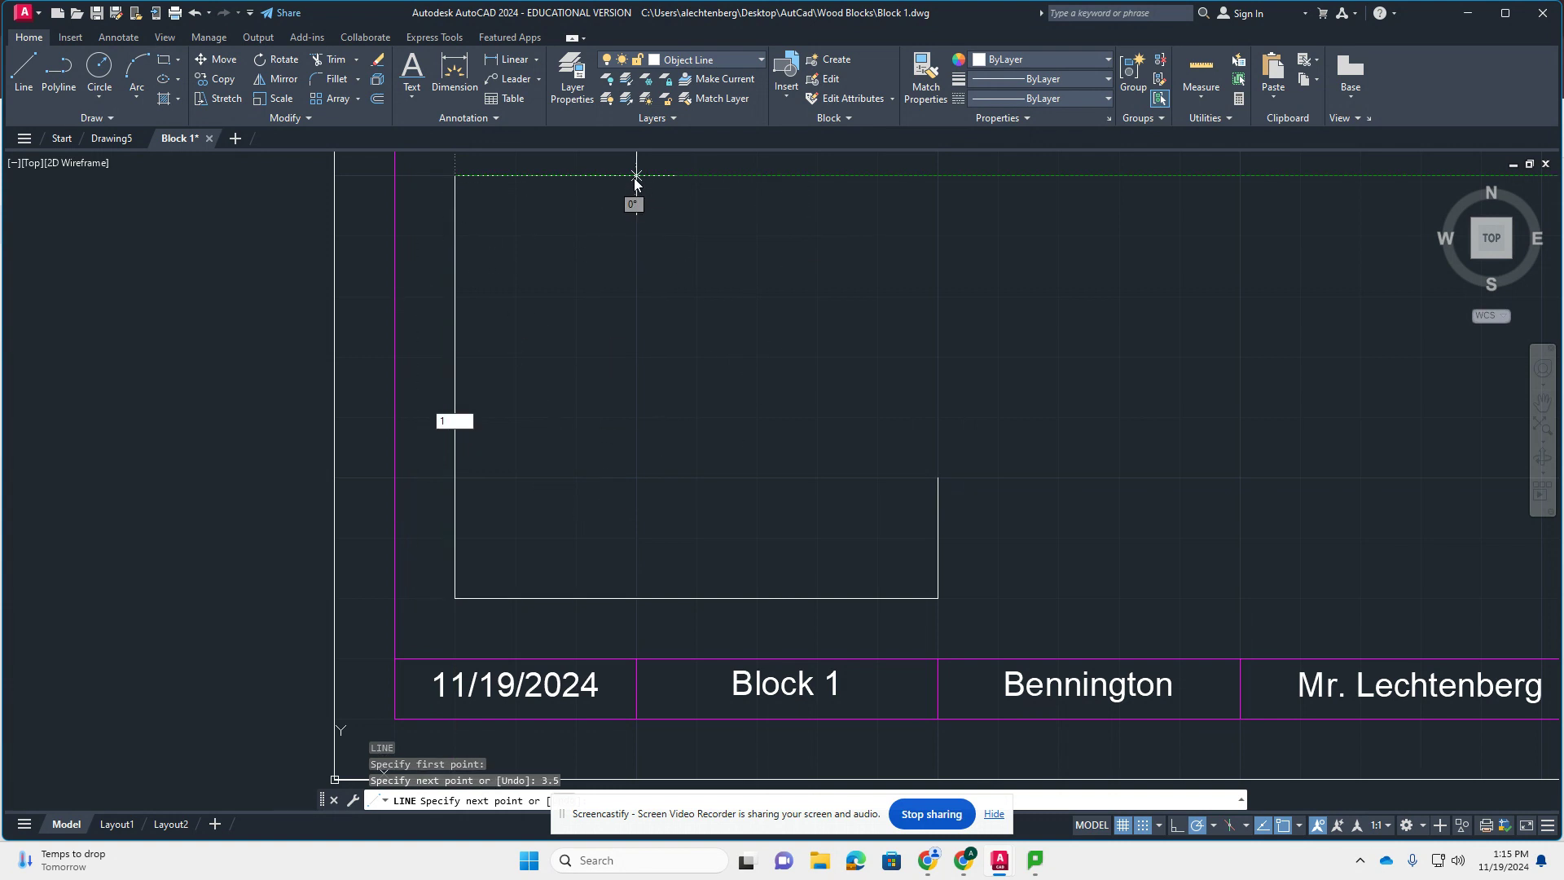
key("Return")
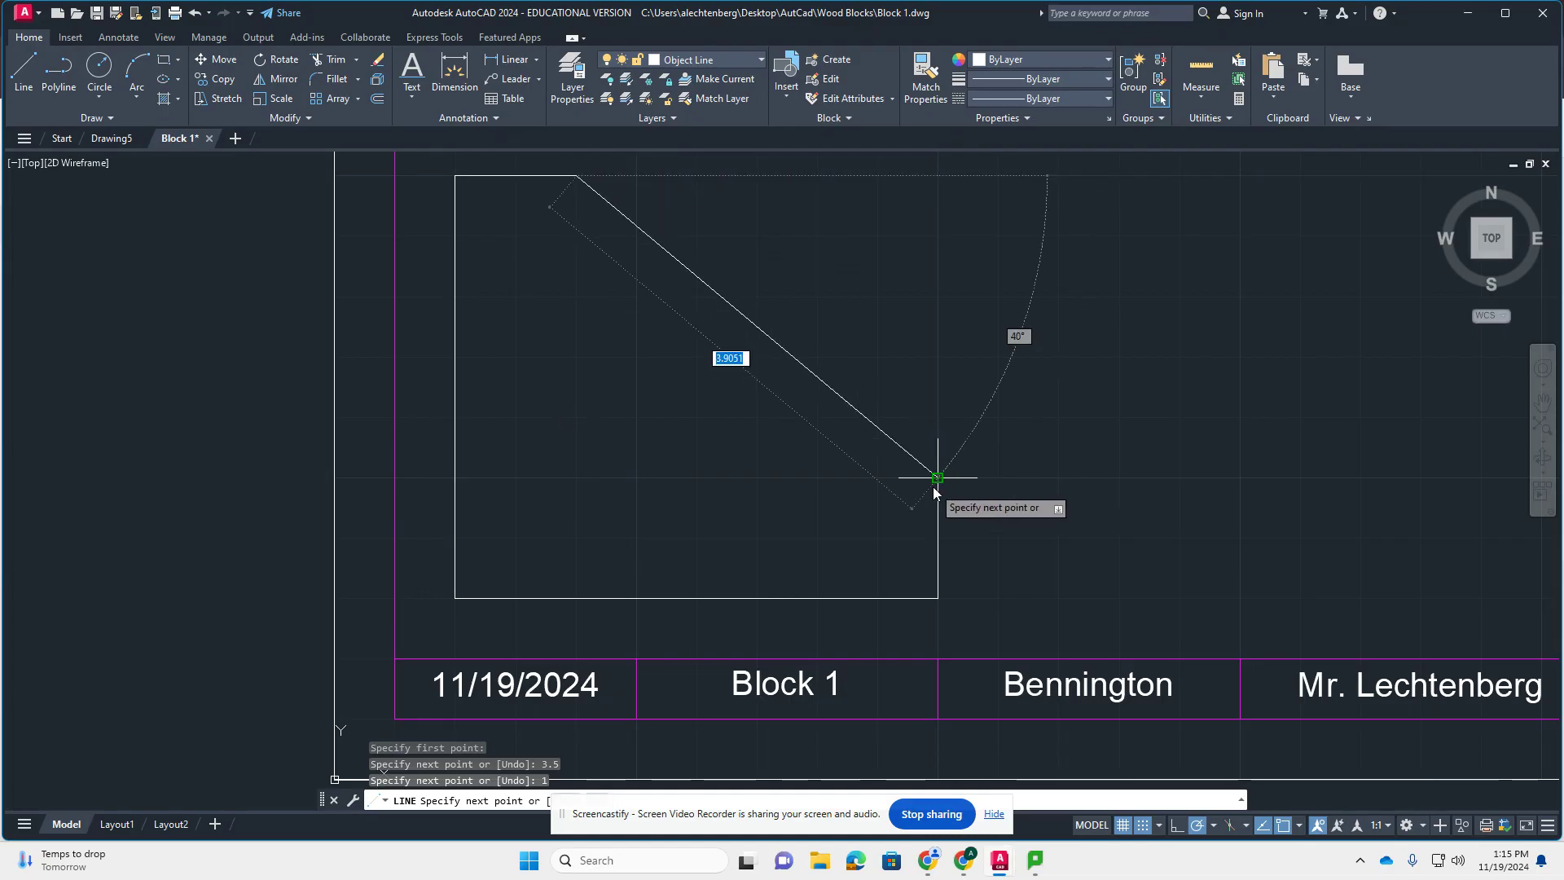
left_click(937, 479)
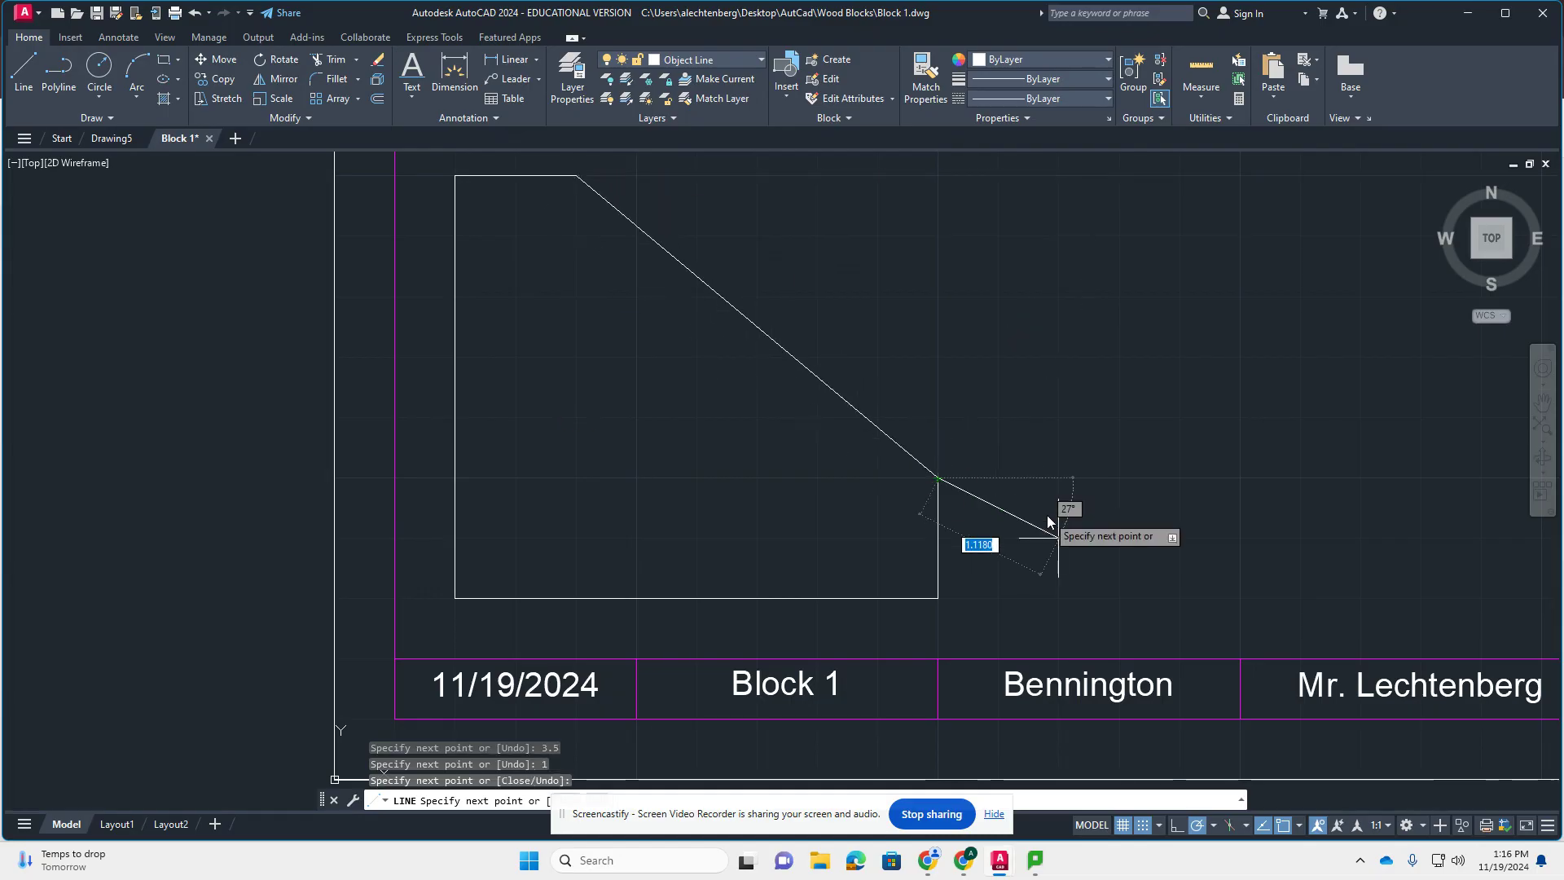
key("Escape")
- Draw a horizontal line 4 units long to the right from point 1, 7.5 above the block outline
scroll(1047, 537, "up", 4)
scroll(1047, 537, "down", 4)
scroll(1072, 473, "down", 2)
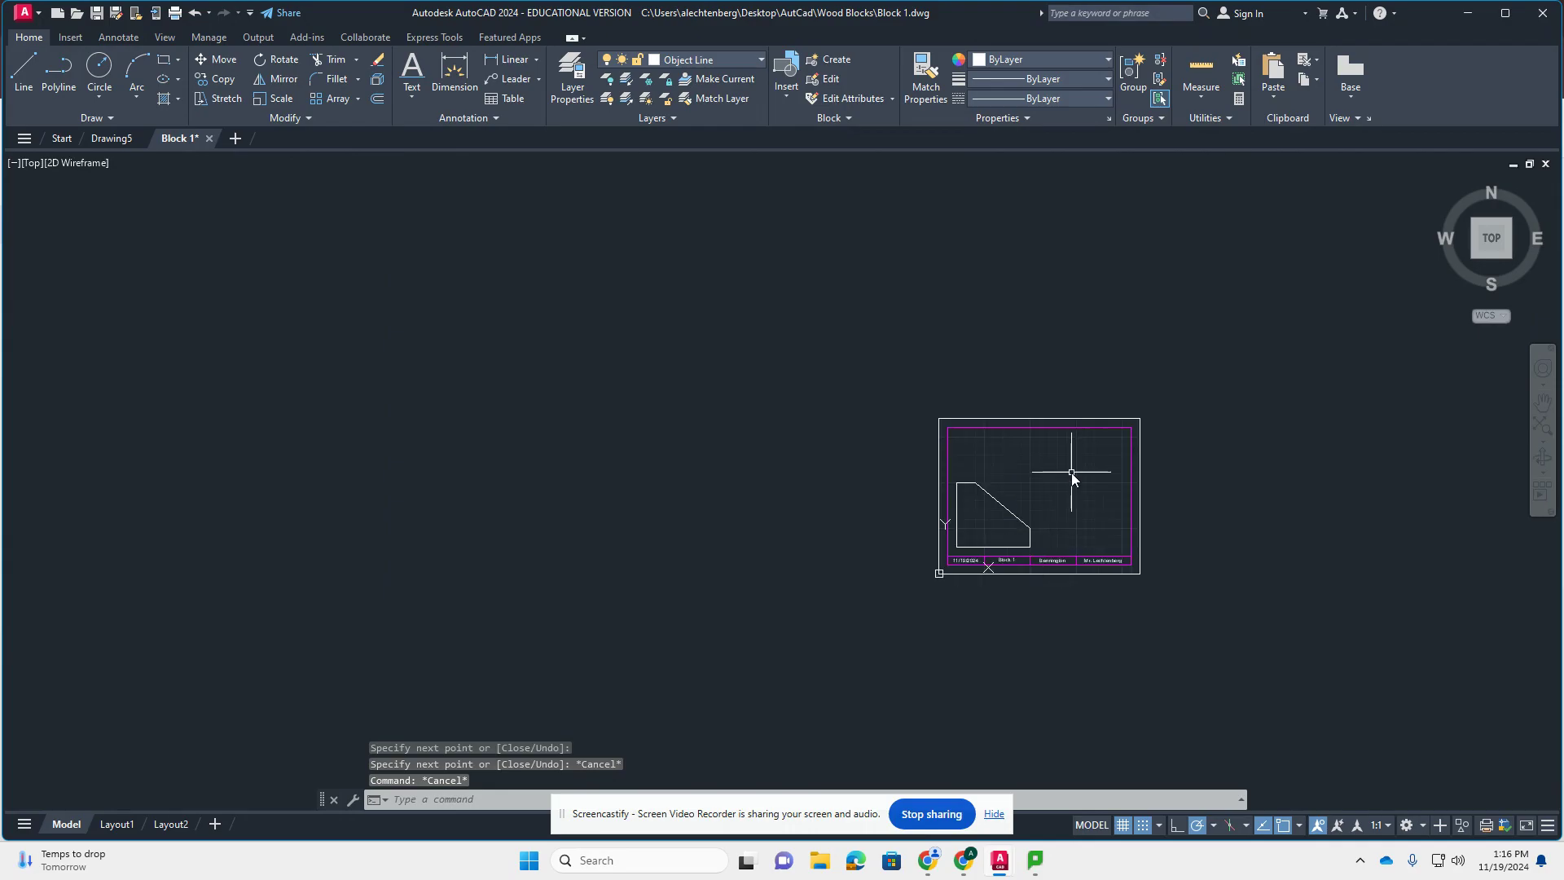
scroll(1072, 473, "up", 2)
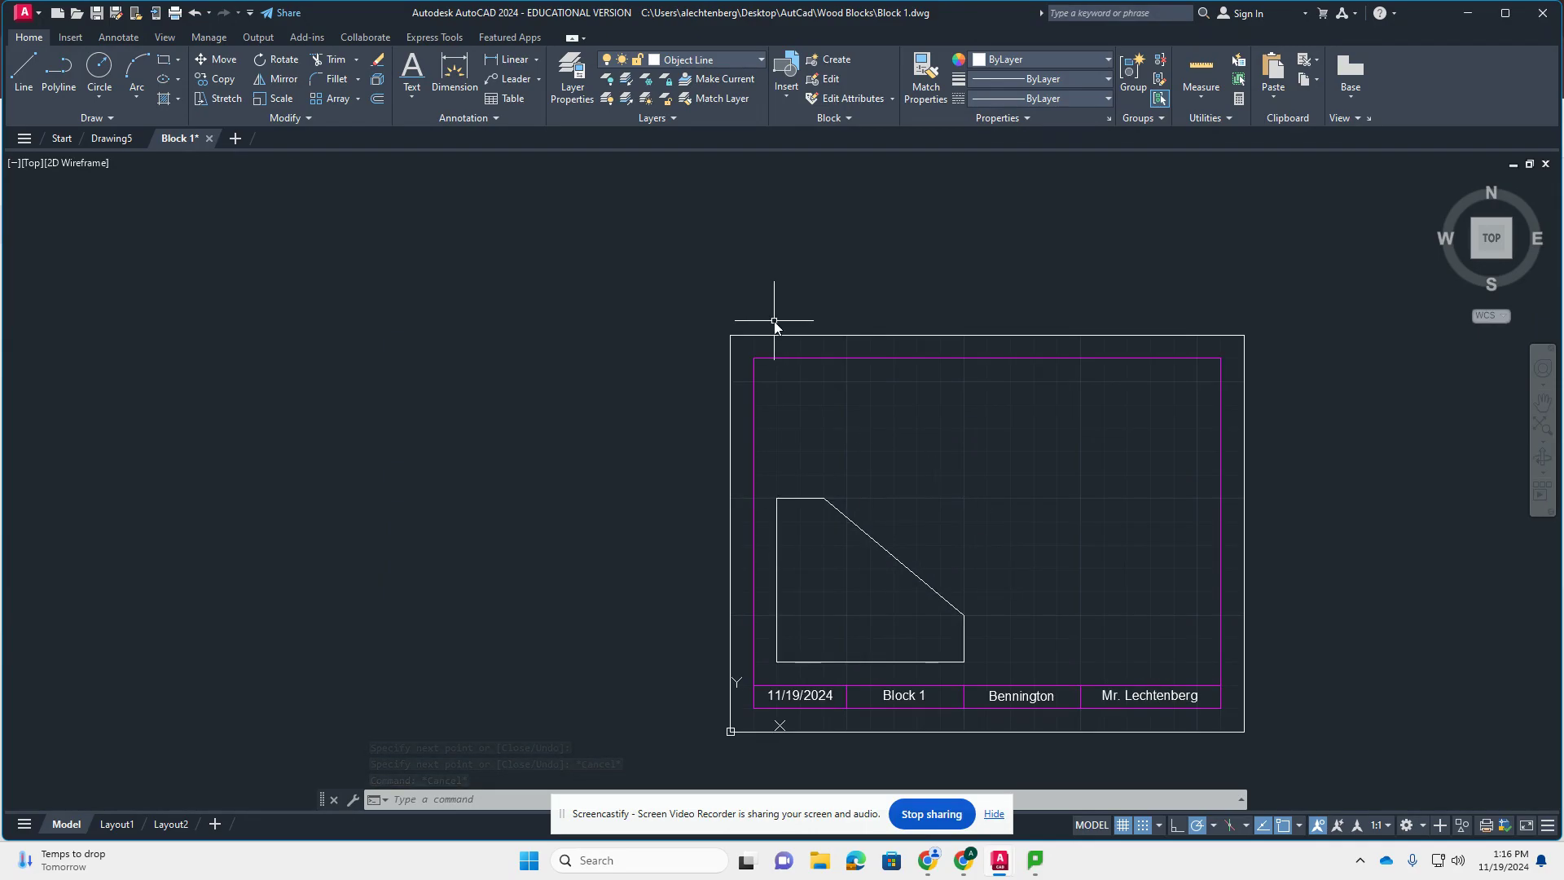
scroll(854, 375, "up", 4)
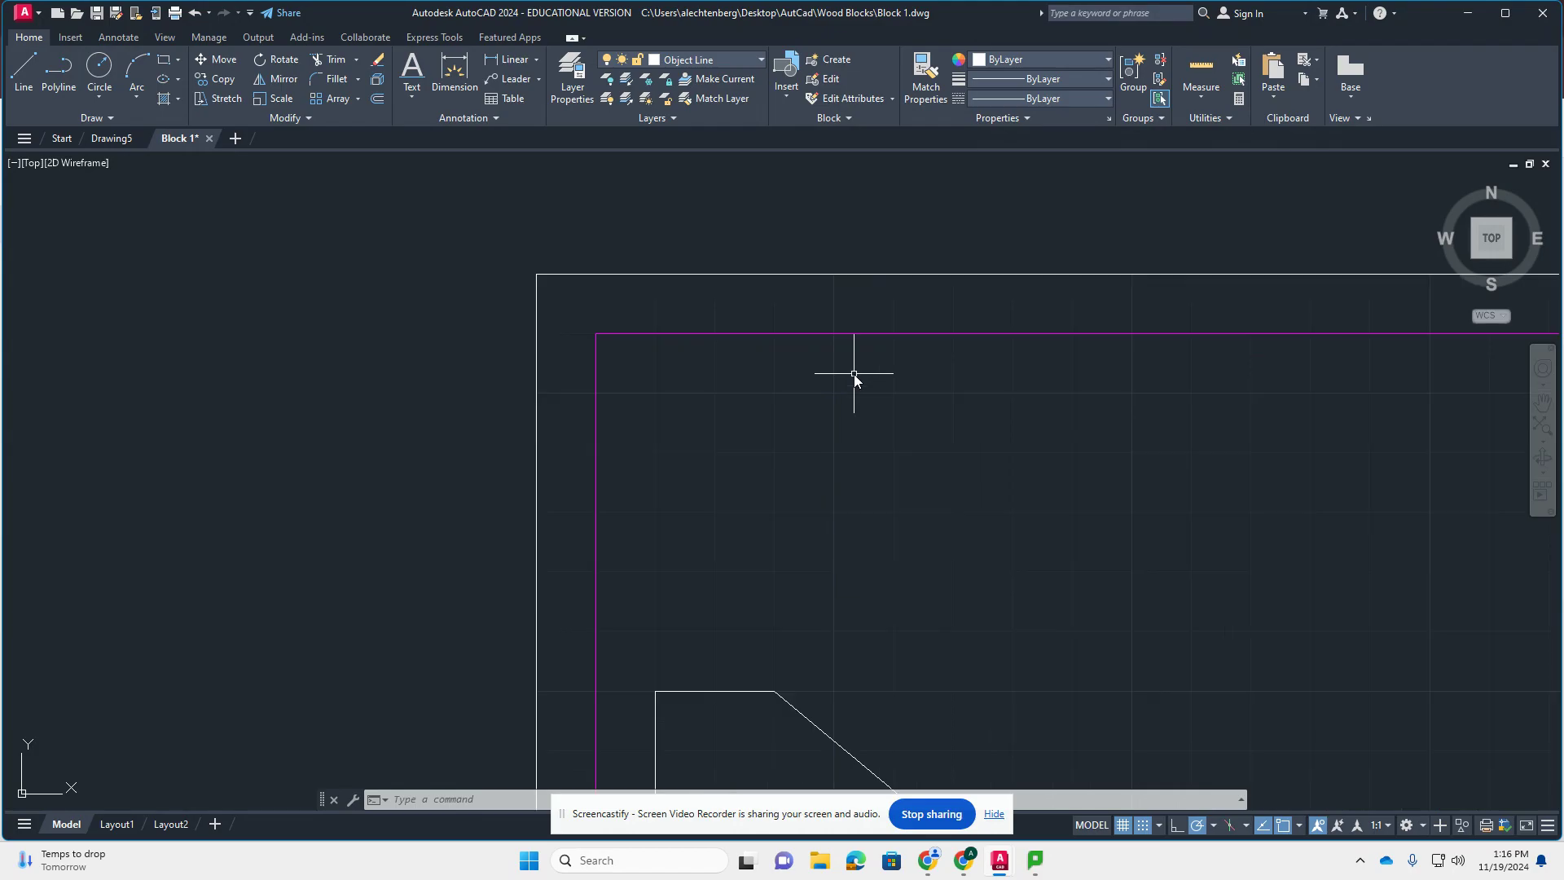
left_click(8, 75)
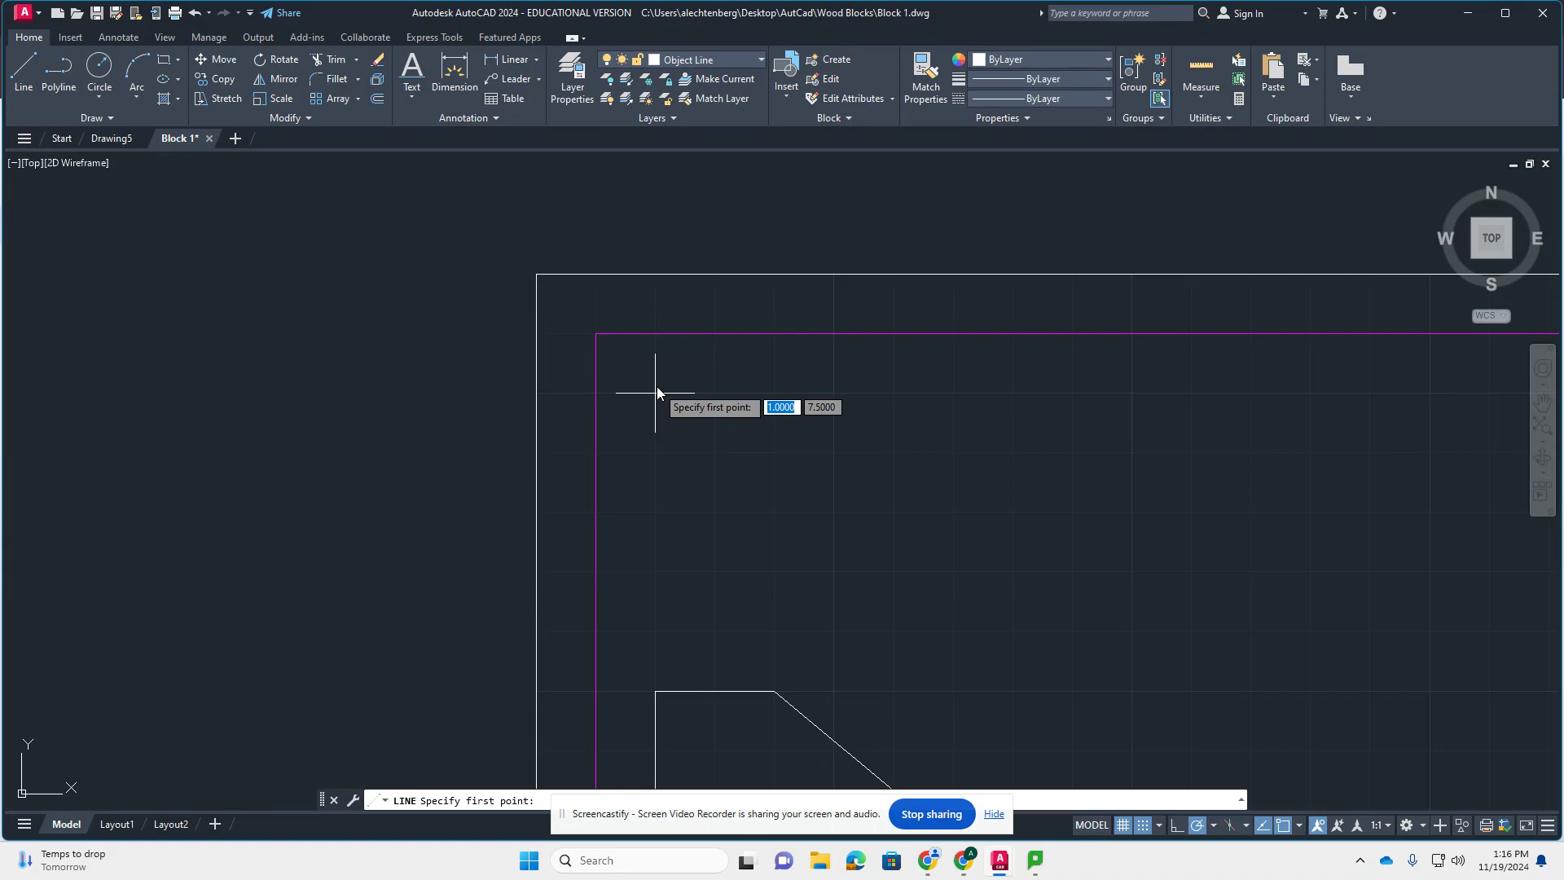
left_click(656, 393)
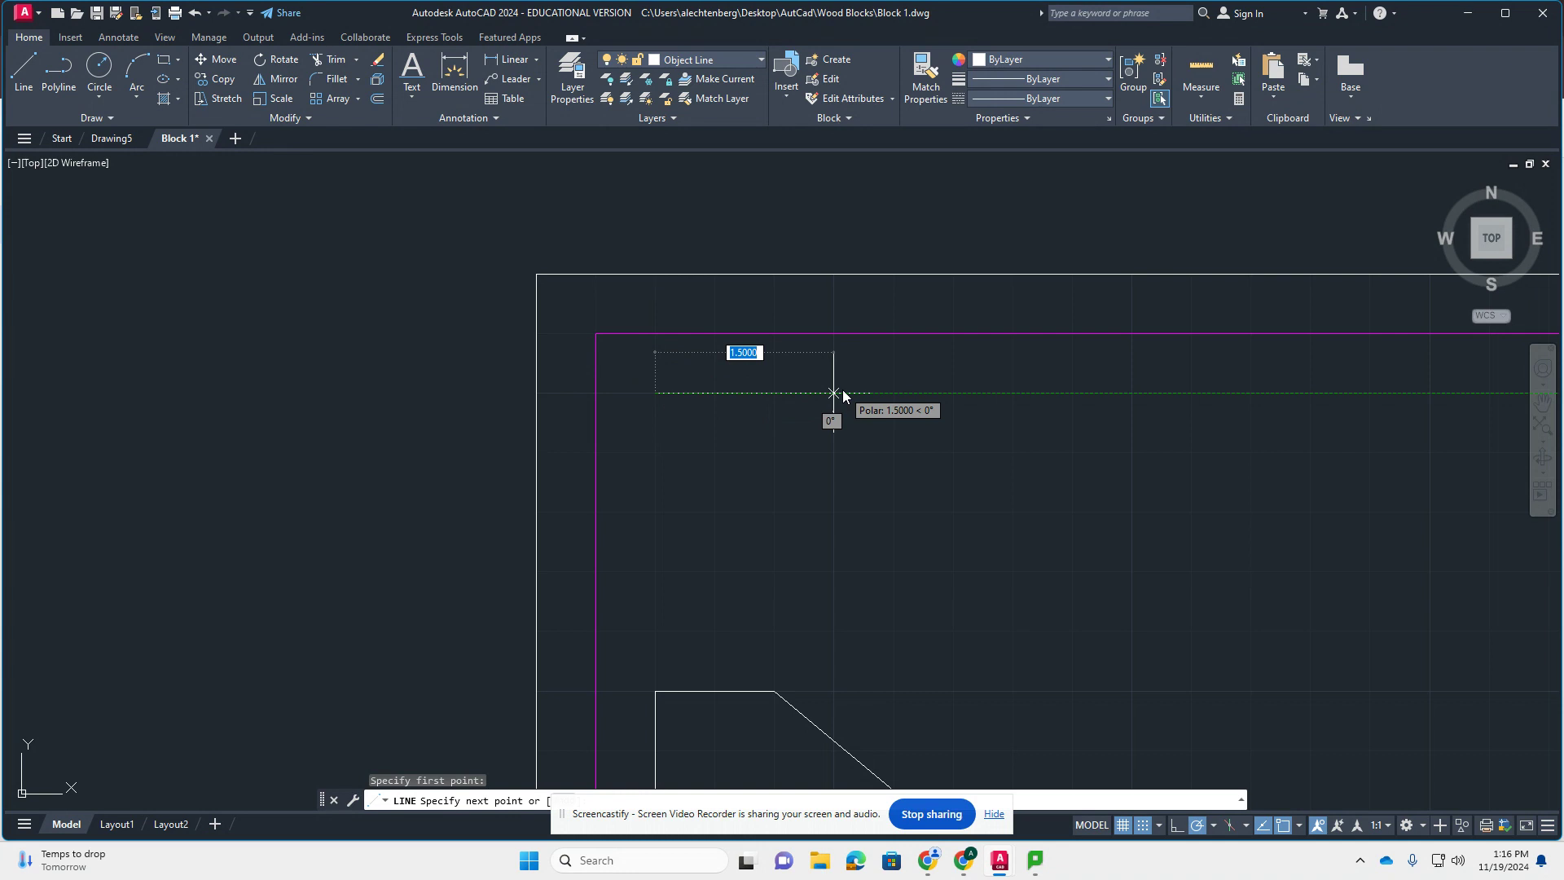
type("4")
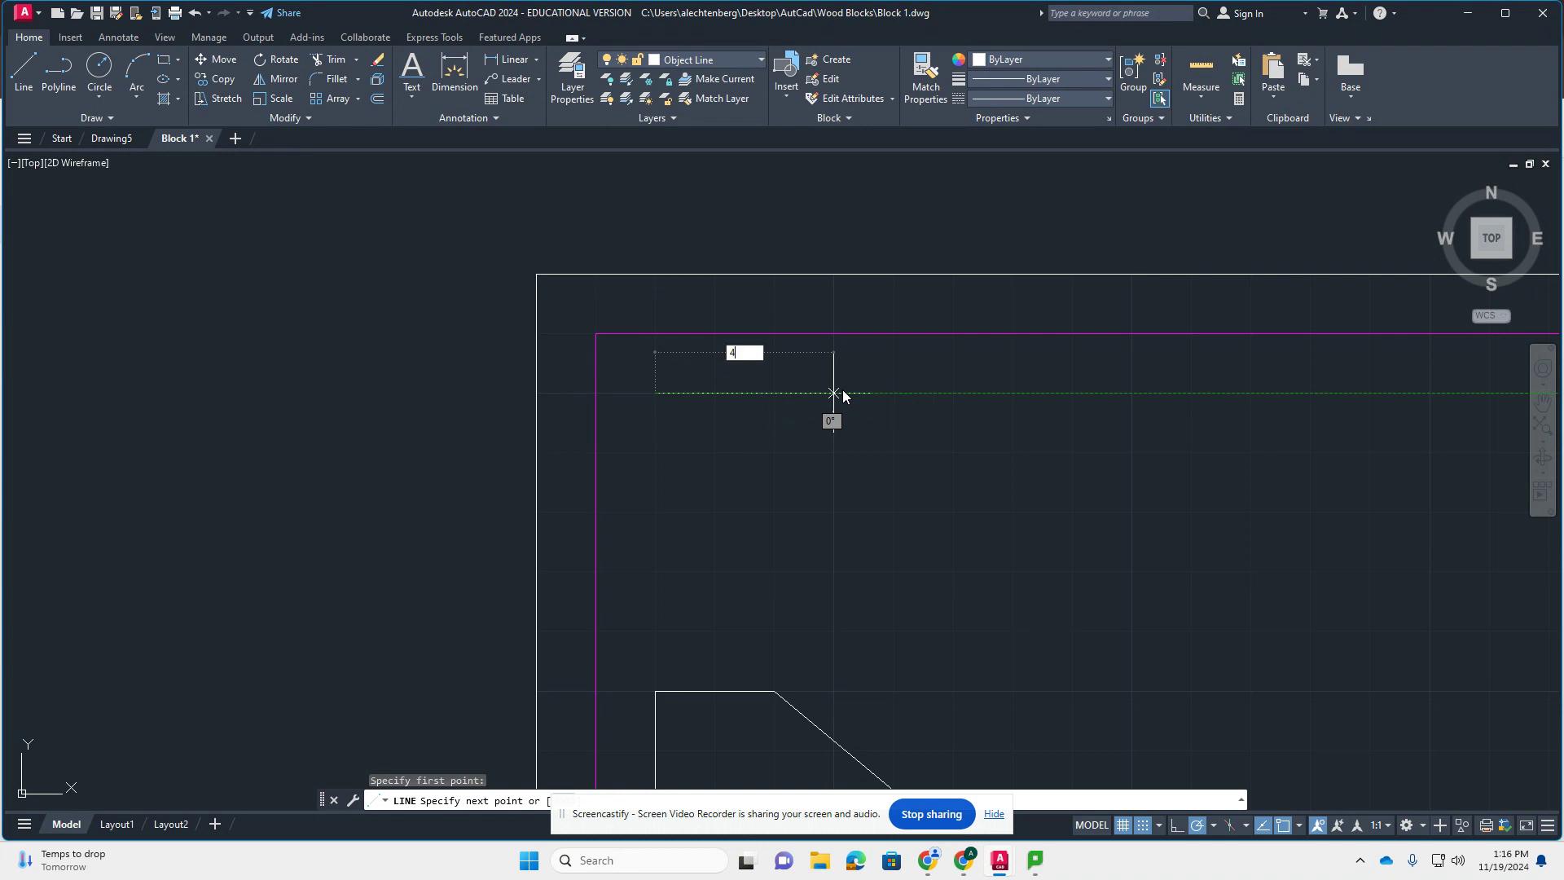
key("Return")
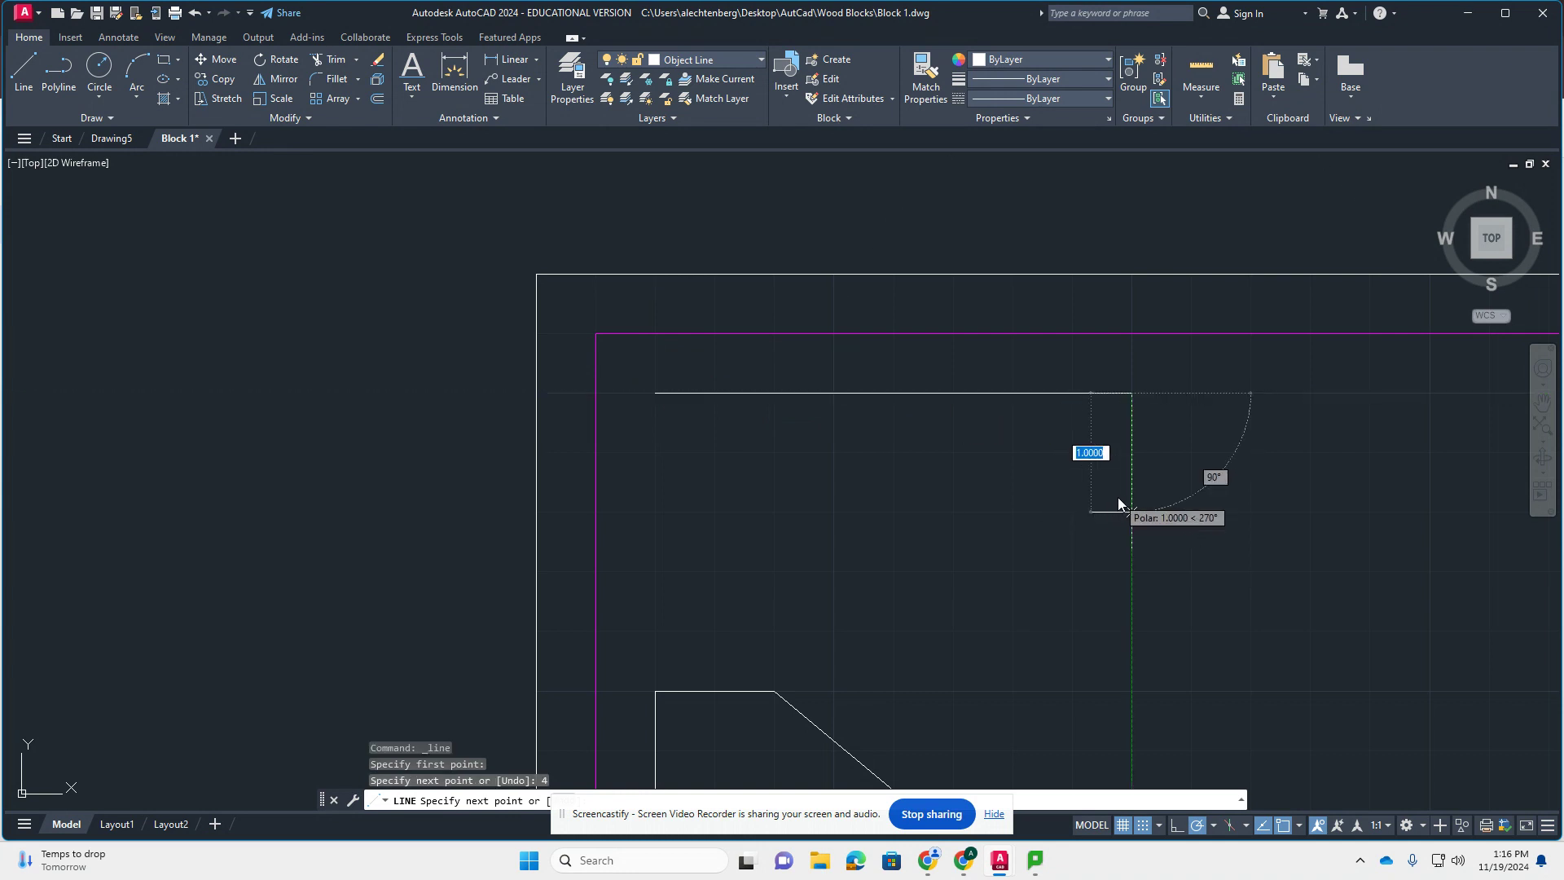
- Complete the upper rectangle with a right edge 1.5 units down, a 4-unit bottom edge and a closing left edge
type("1.5")
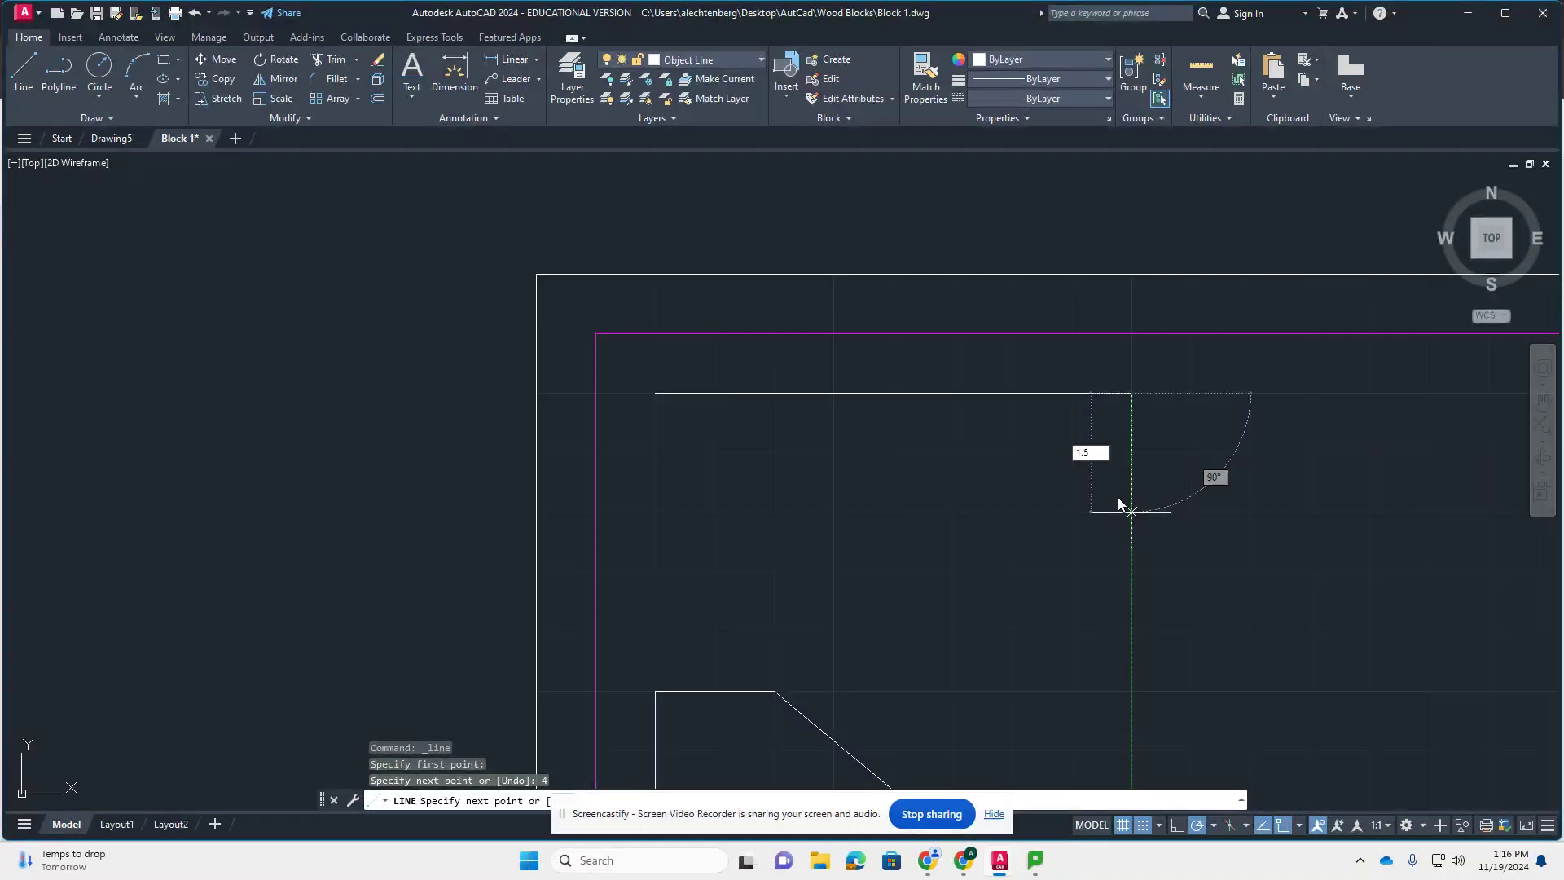
key("Return")
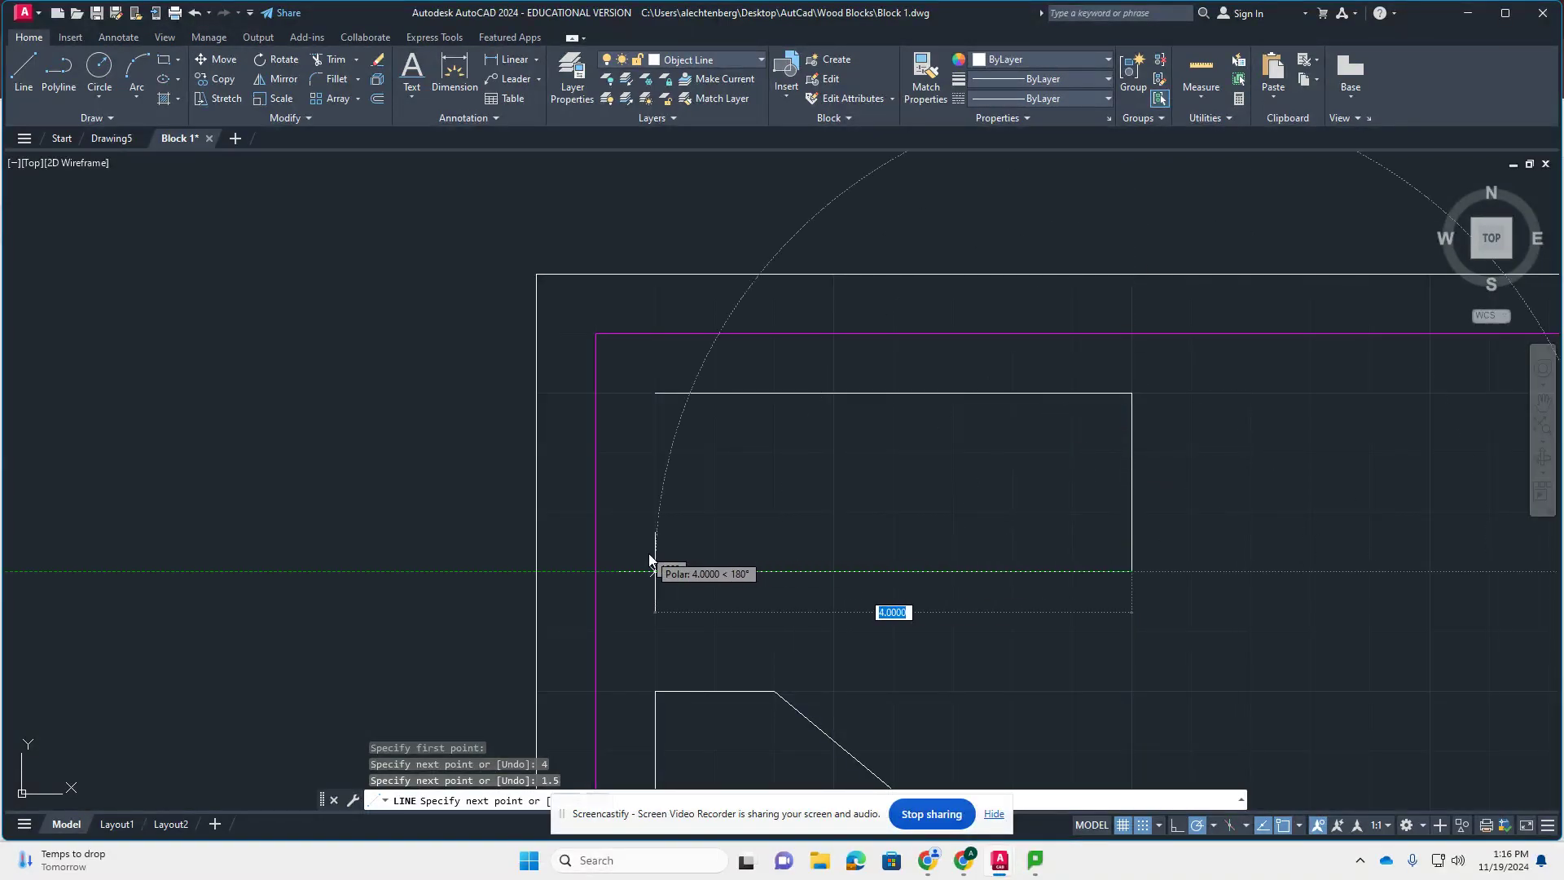
left_click(650, 560)
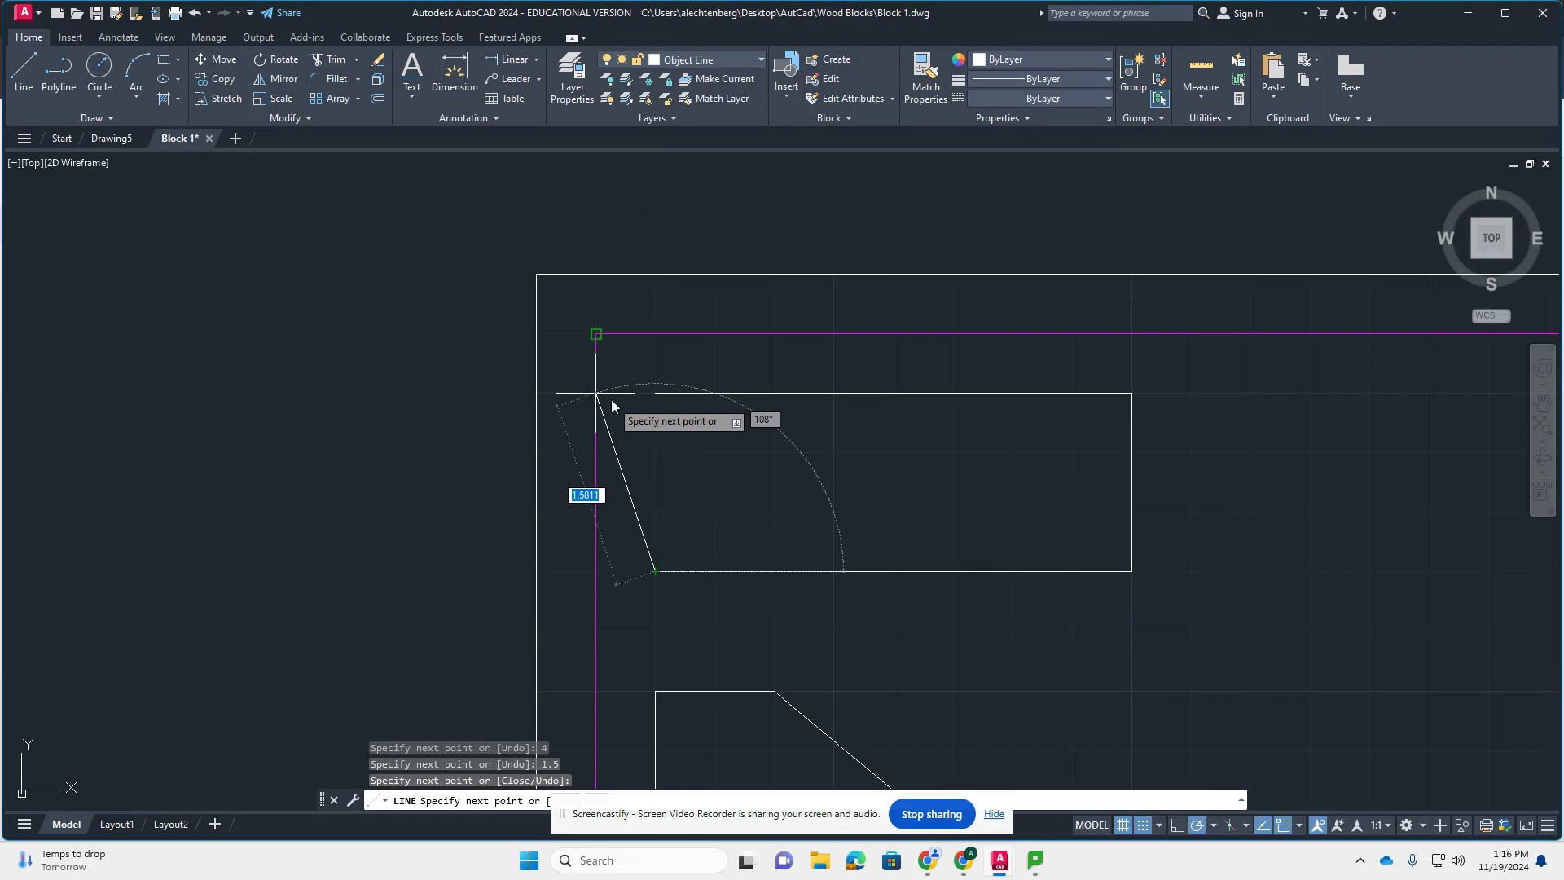
left_click(643, 392)
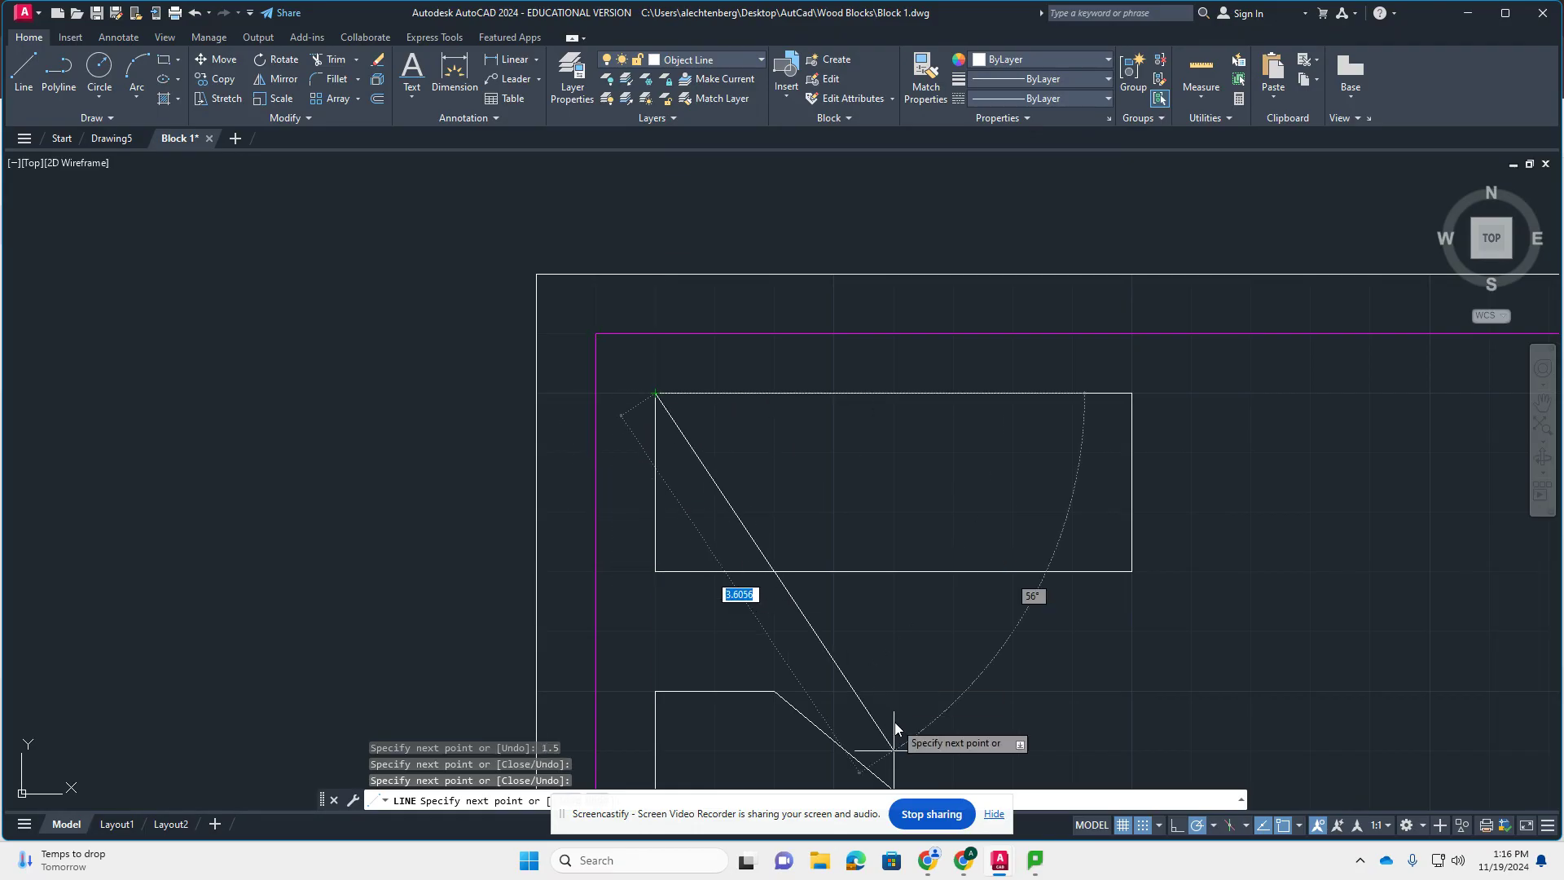
key("Escape")
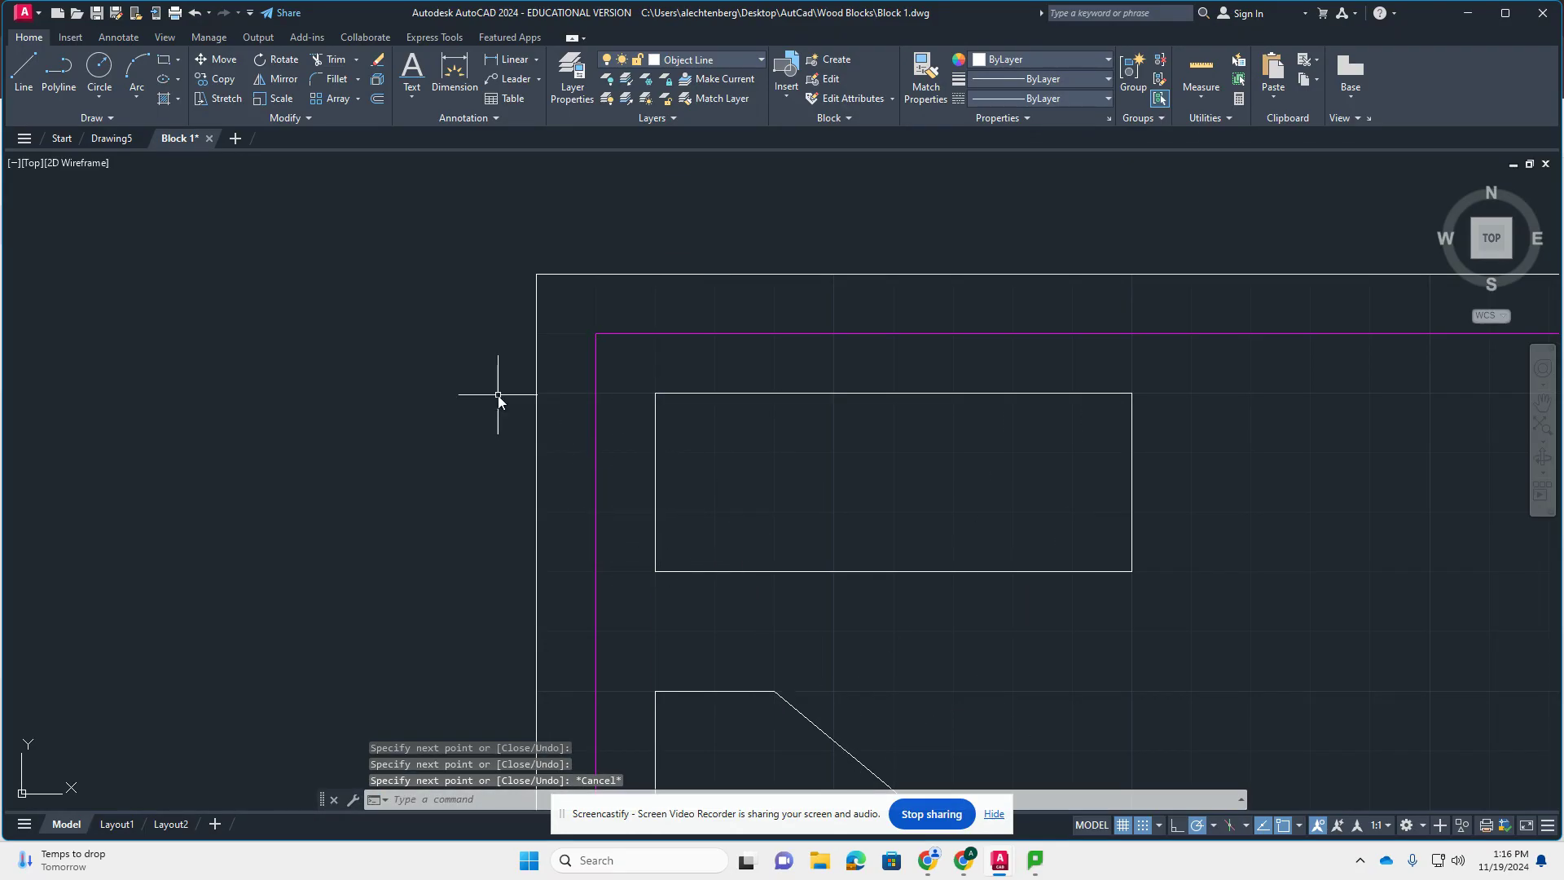
- Draw a vertical line from the upper corner of the block's sloped edge to the top edge of the upper rectangle
left_click(24, 74)
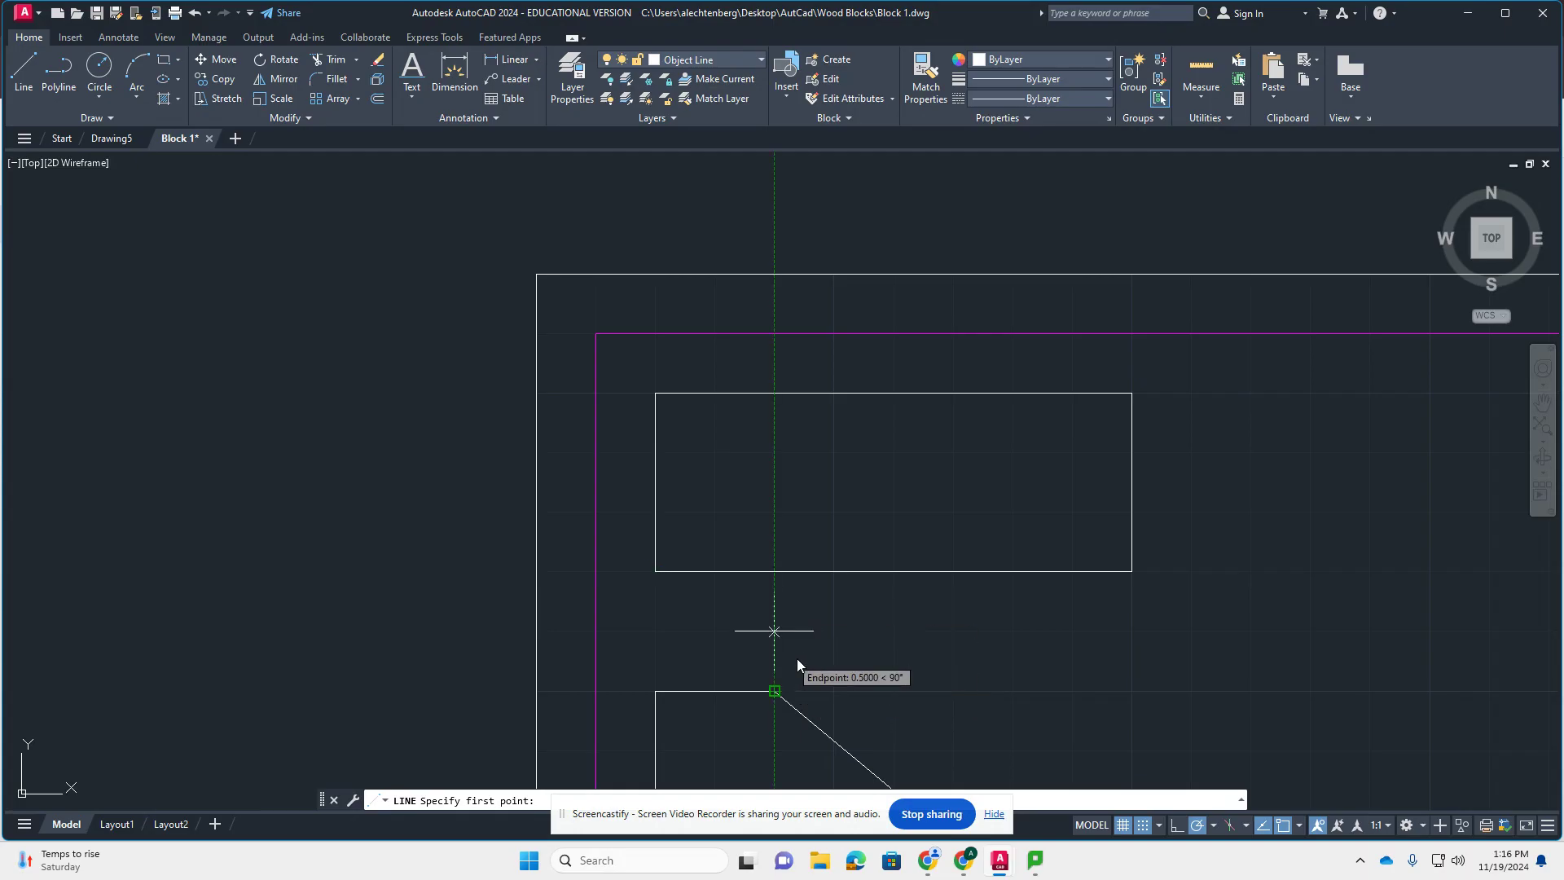
left_click(755, 678)
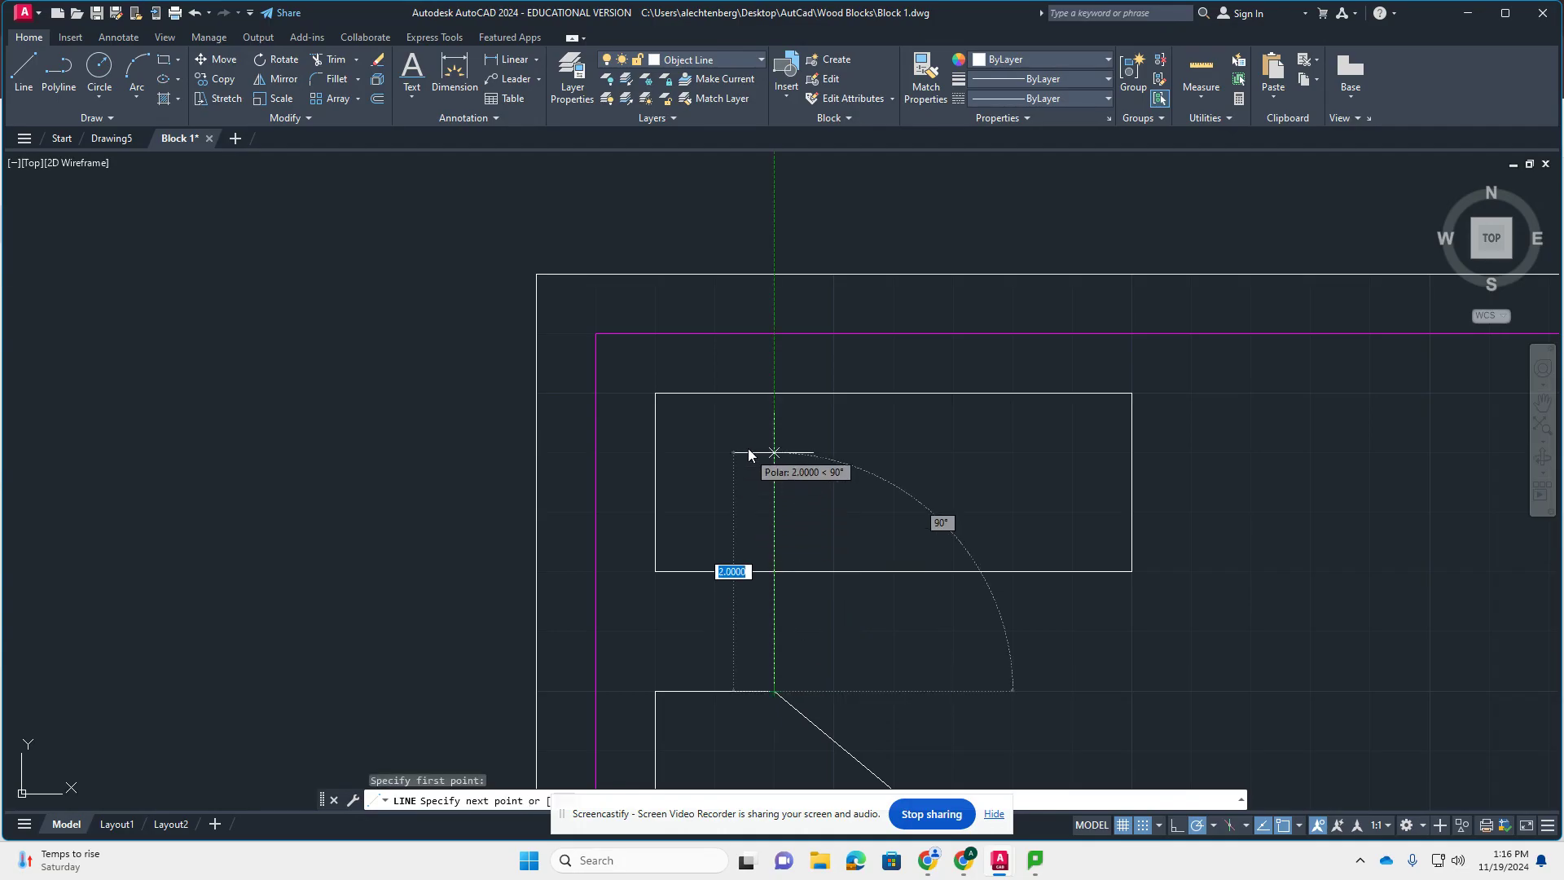
left_click(746, 398)
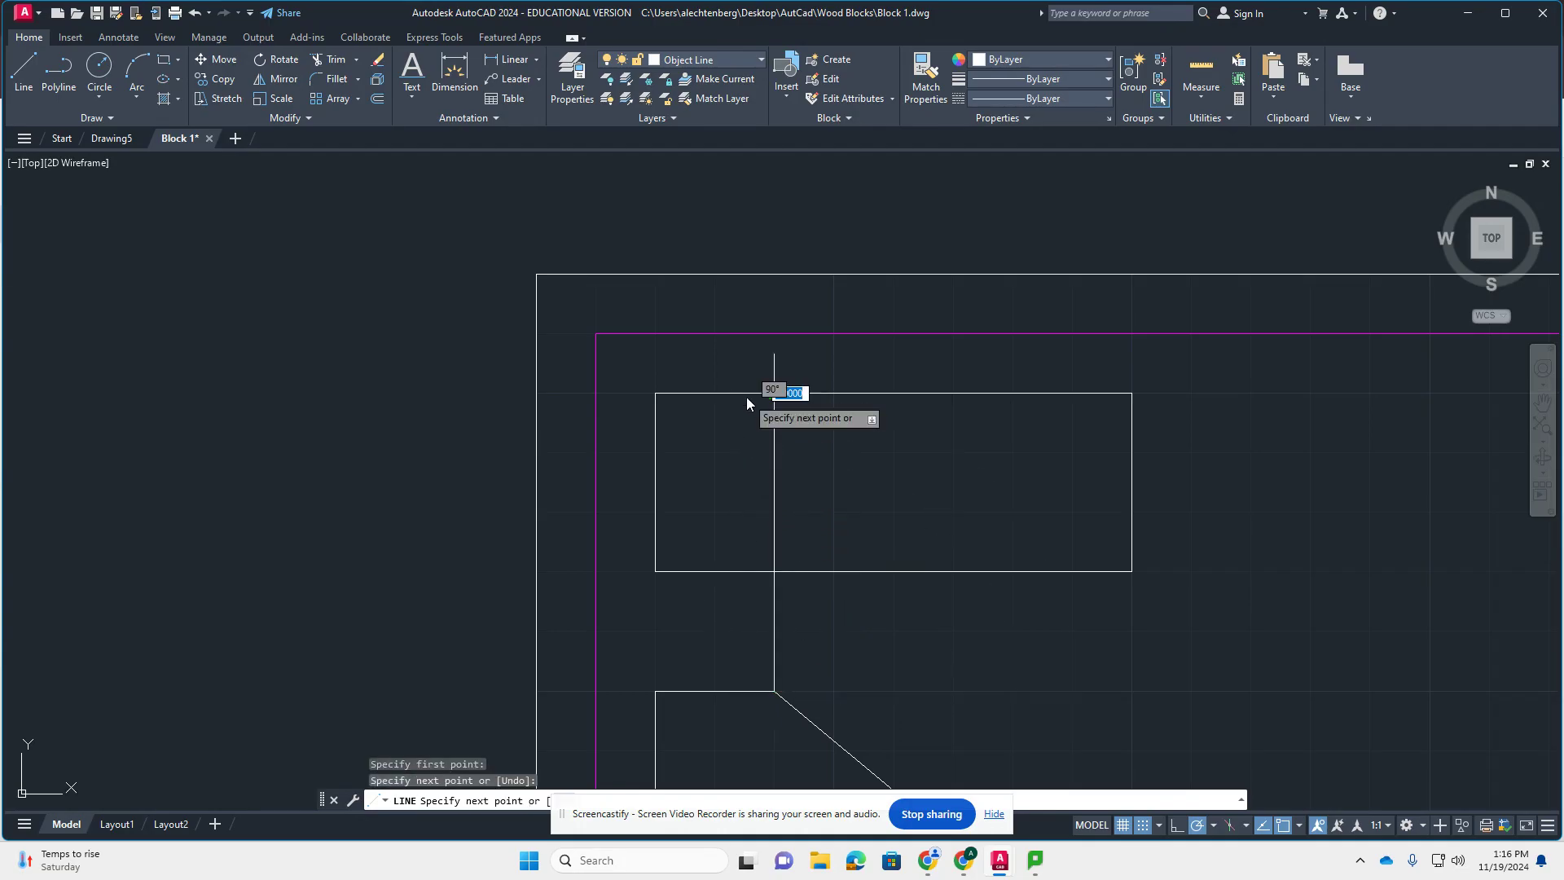
key("Escape")
key("Escape")
key("Escape")
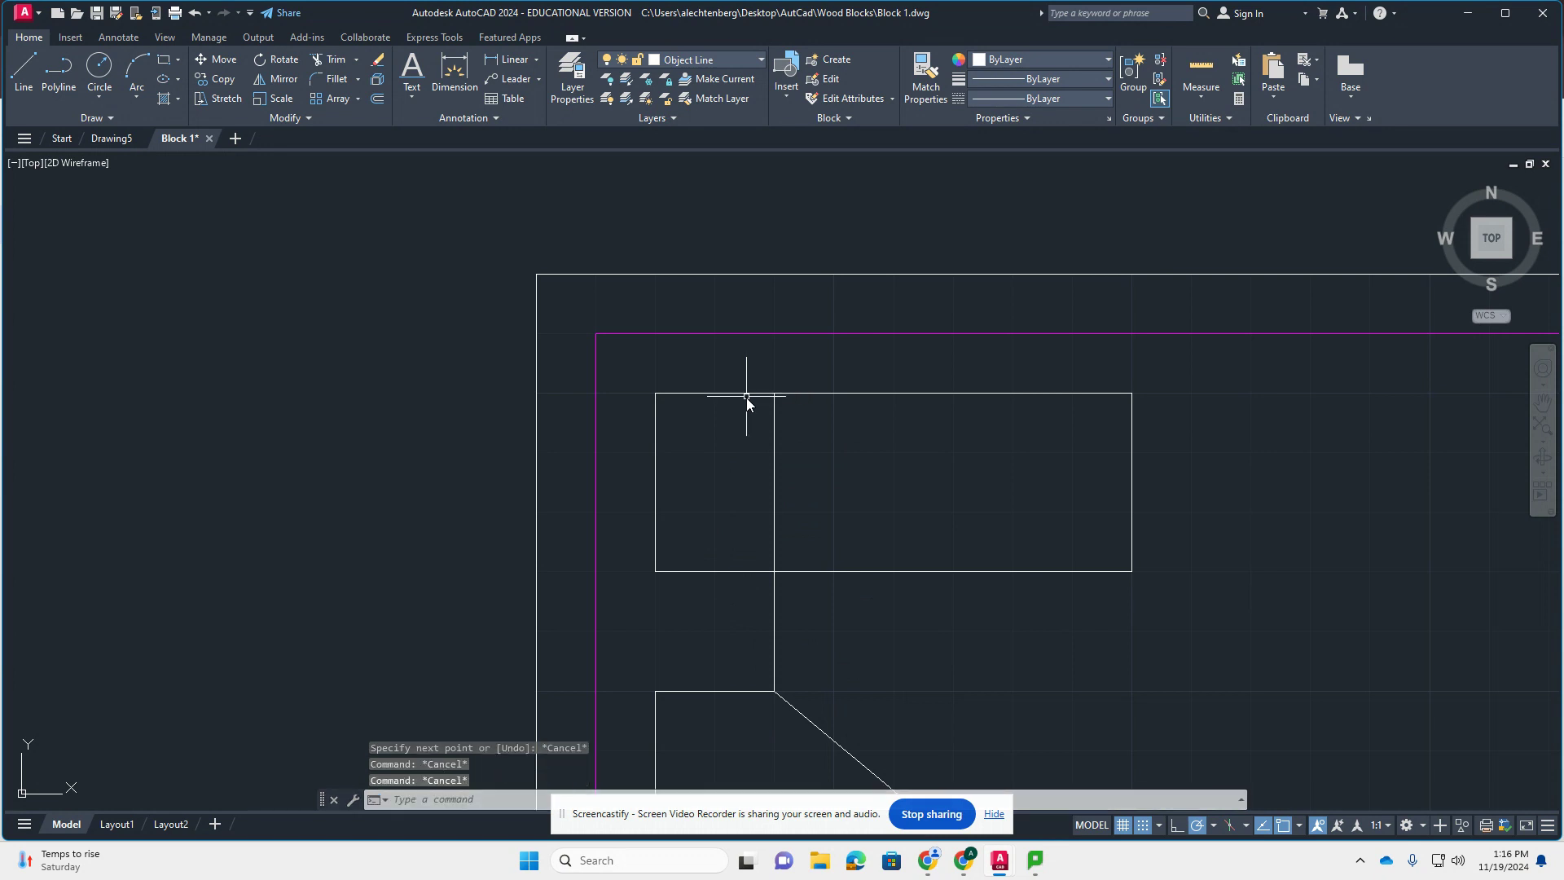
- Shorten the vertical projection line so its lower end lies on the upper rectangle's bottom edge
left_click(775, 641)
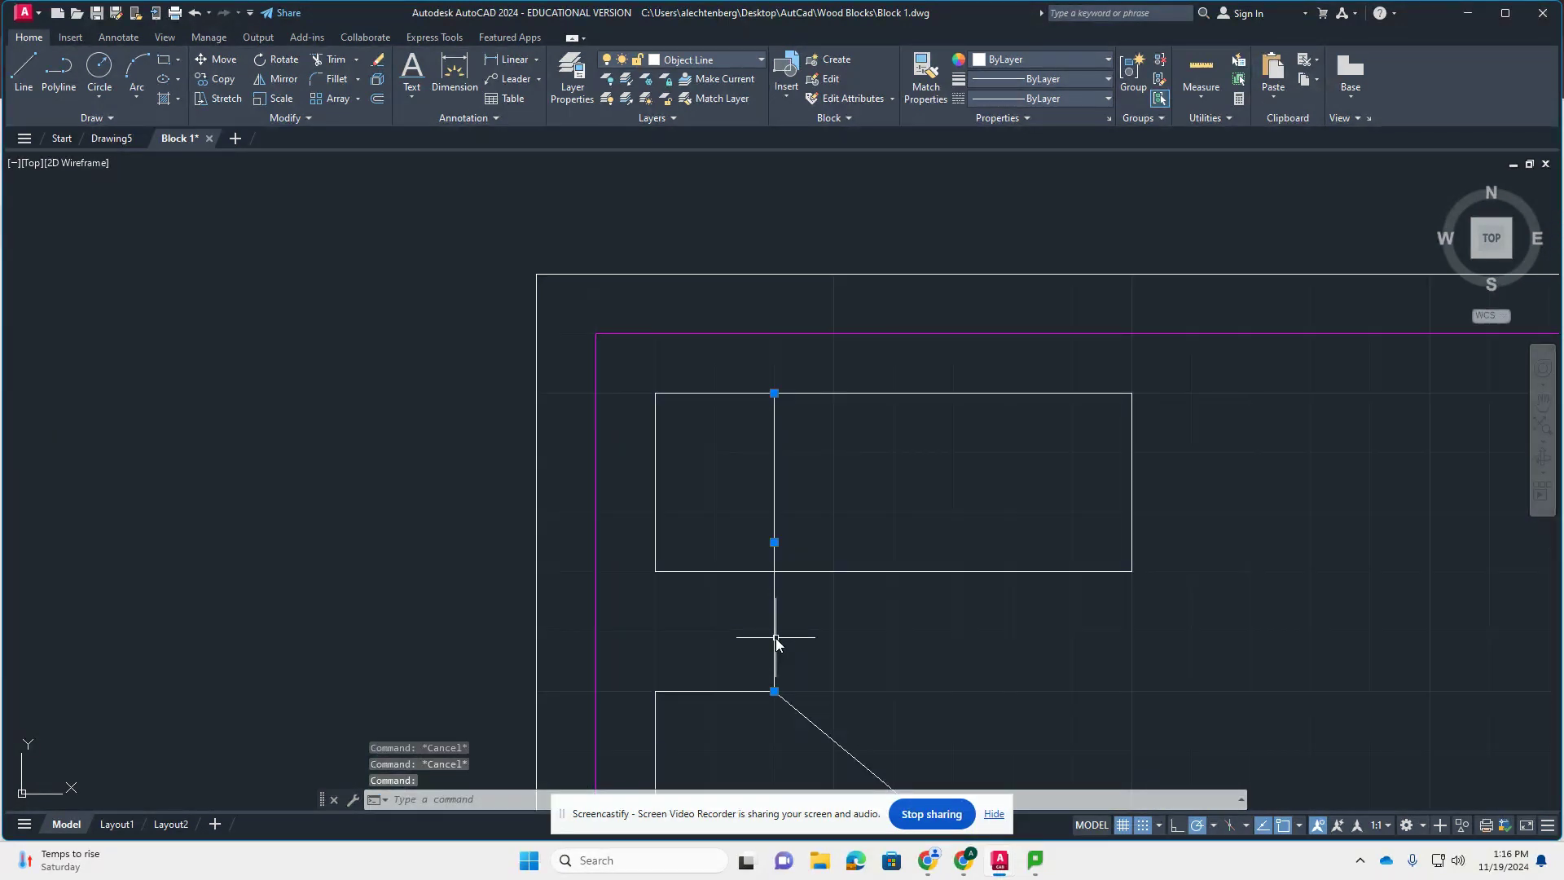
left_click(773, 689)
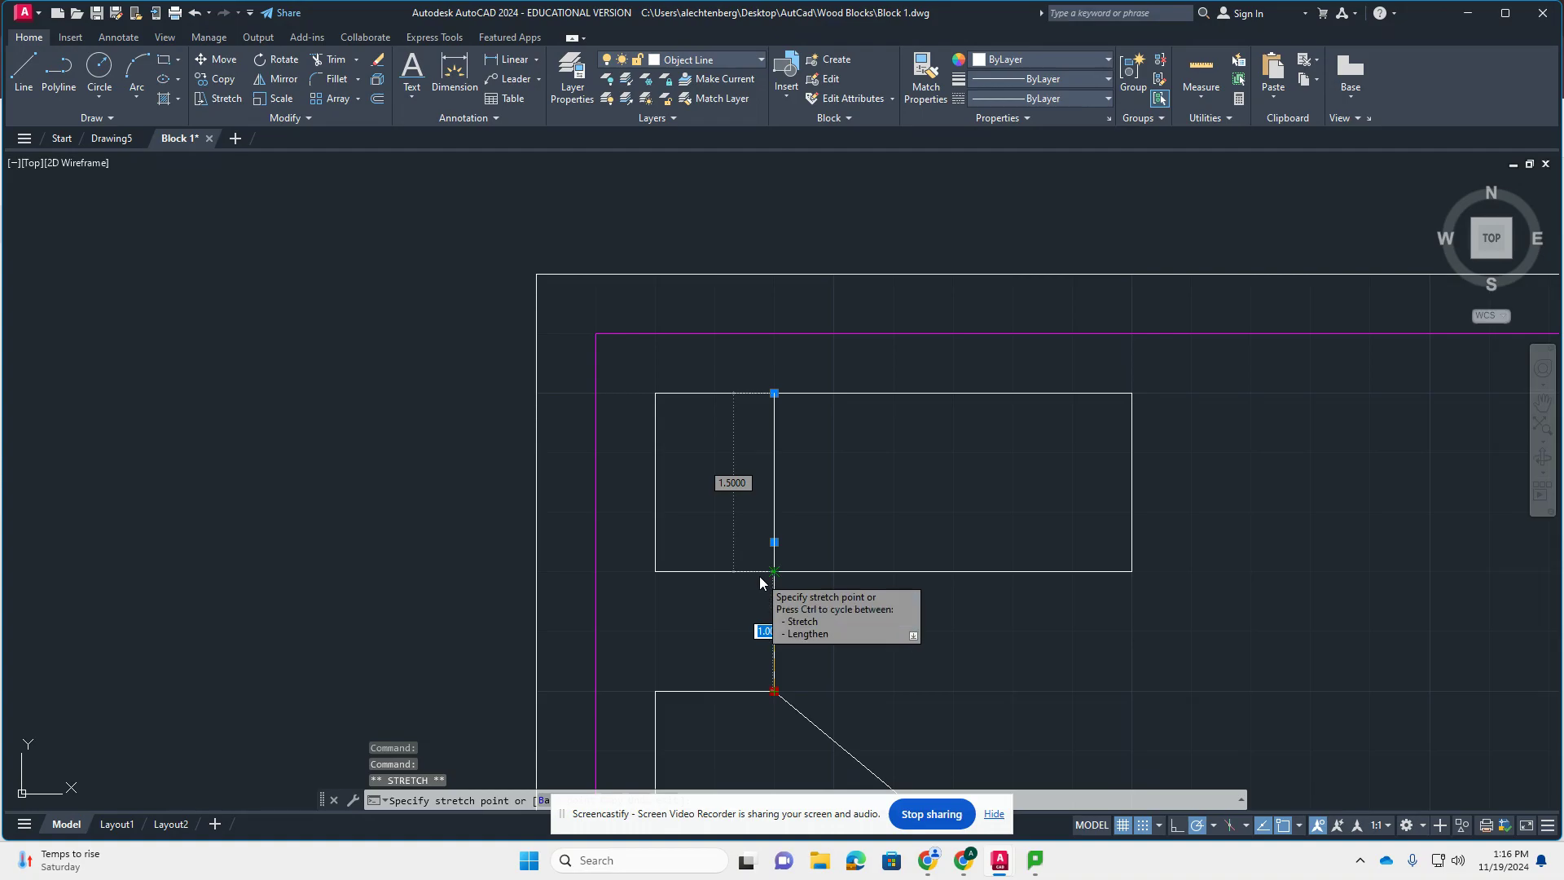
left_click(767, 575)
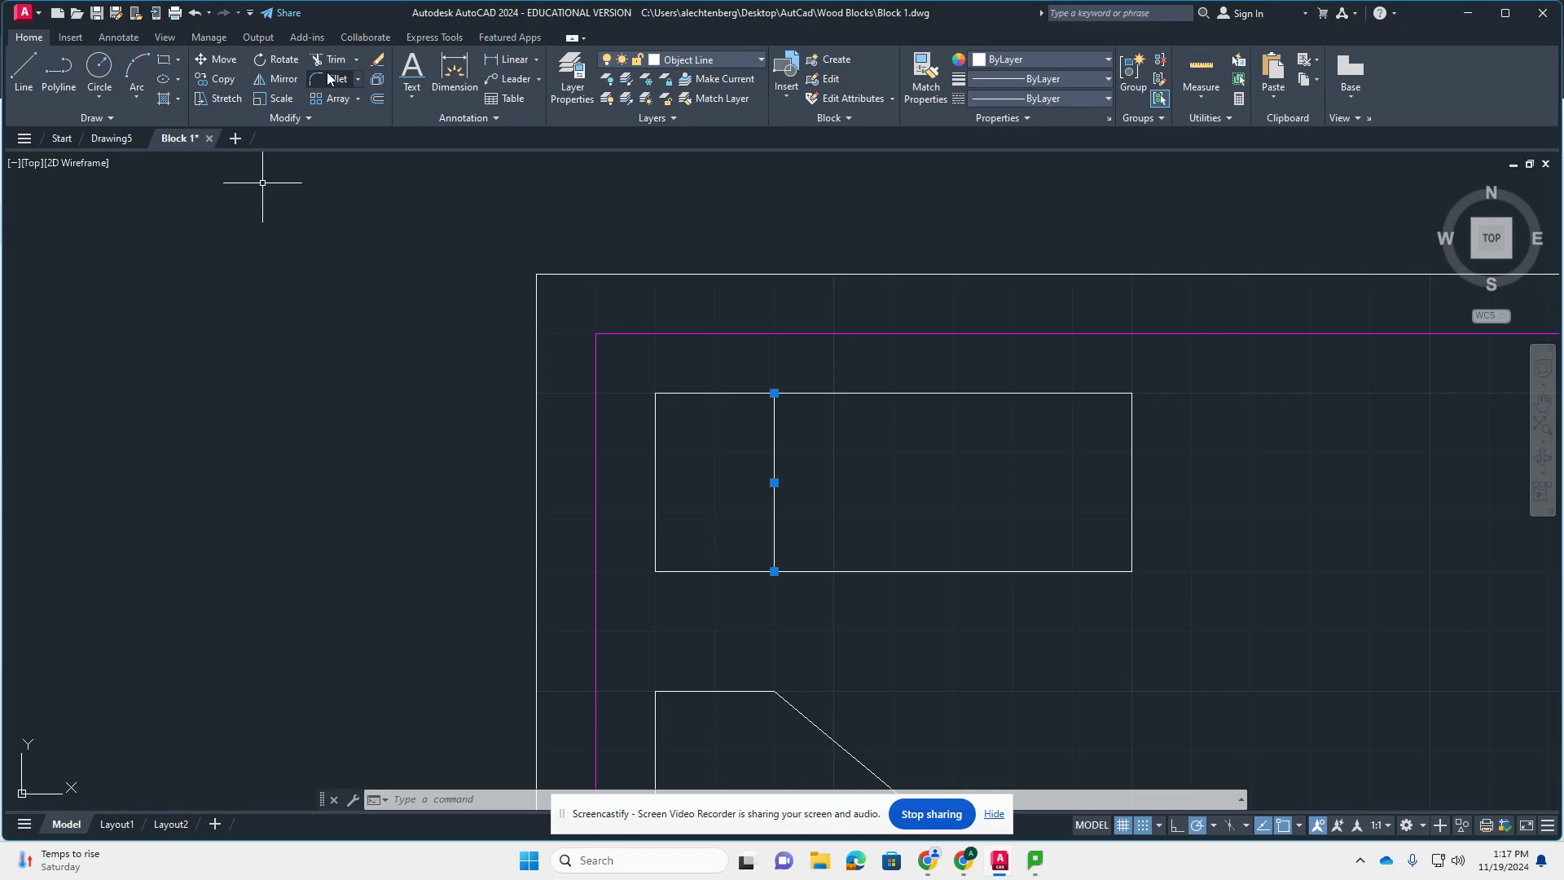
- Draw a side-view rectangle 1.5 wide and 3.5 high near the border's right edge, level with the front view's top and bottom edges
scroll(440, 268, "down", 4)
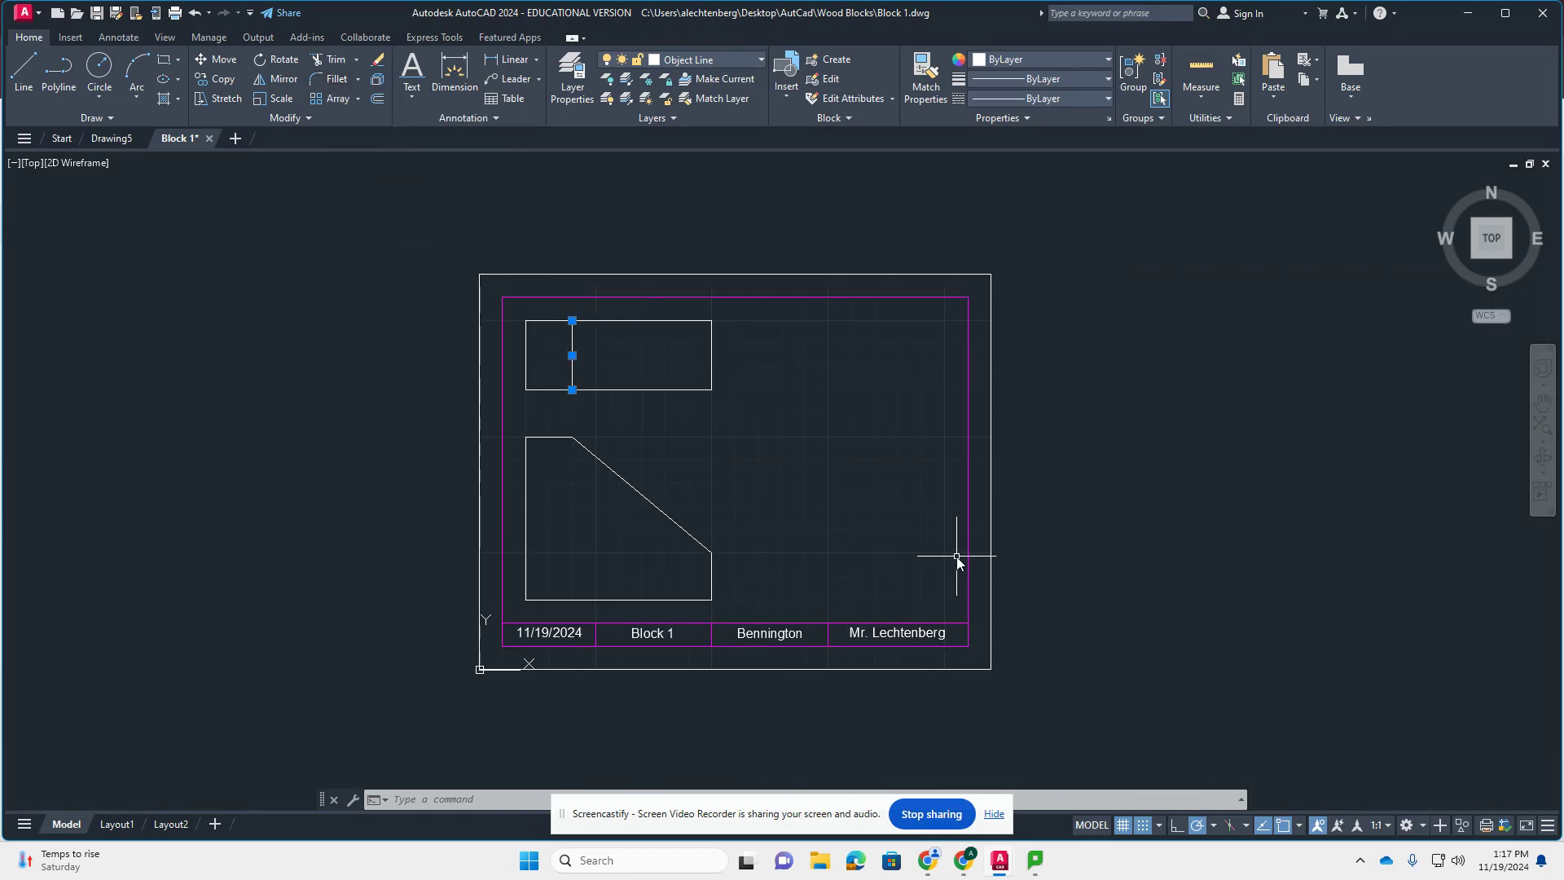
scroll(957, 558, "up", 2)
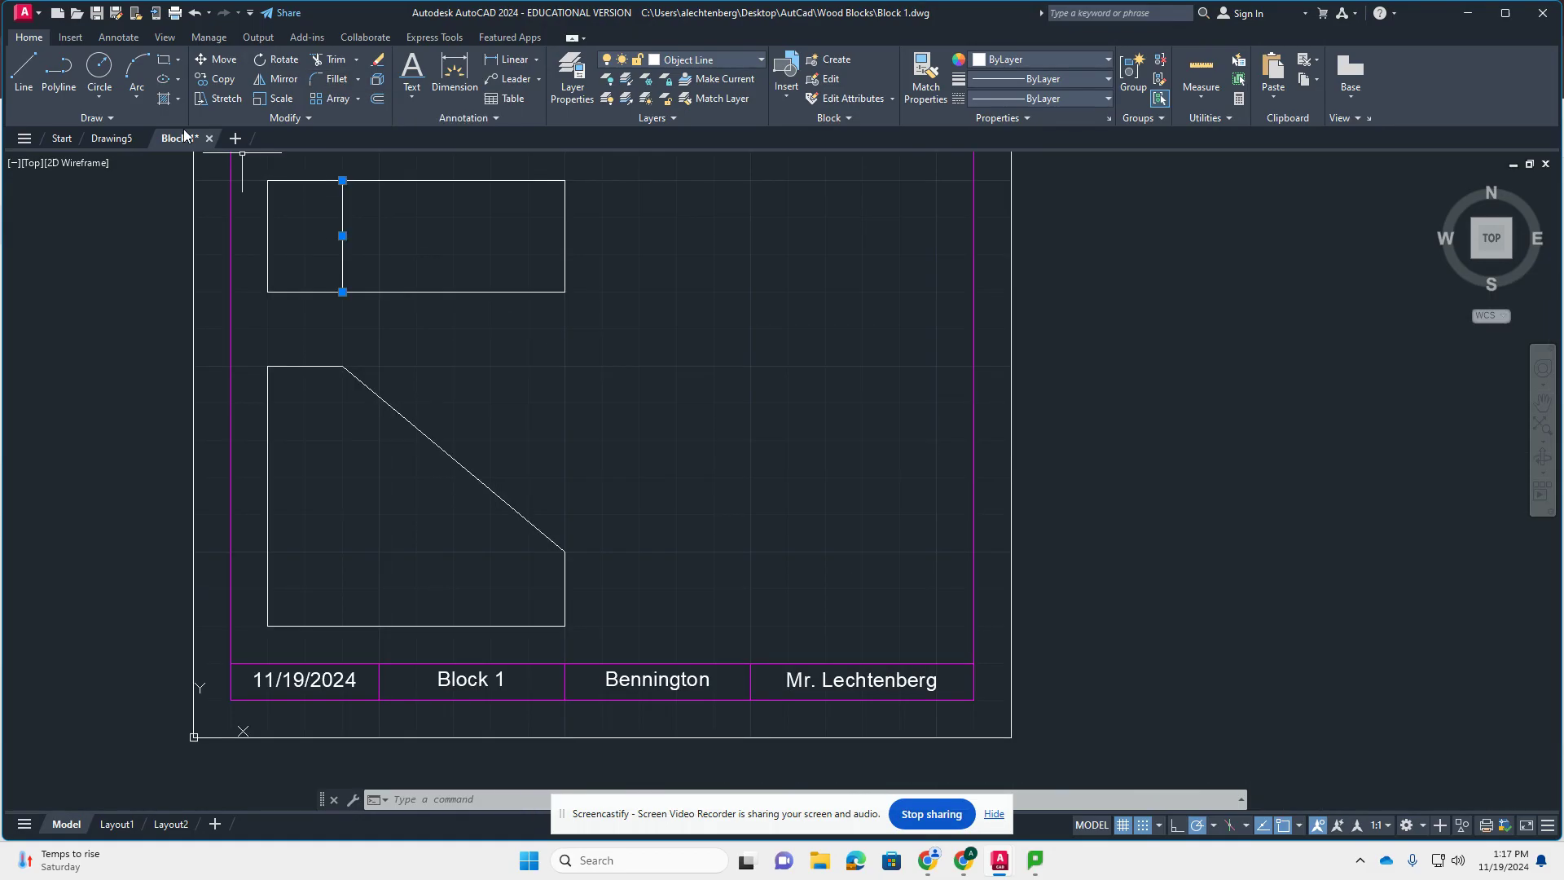
left_click(163, 65)
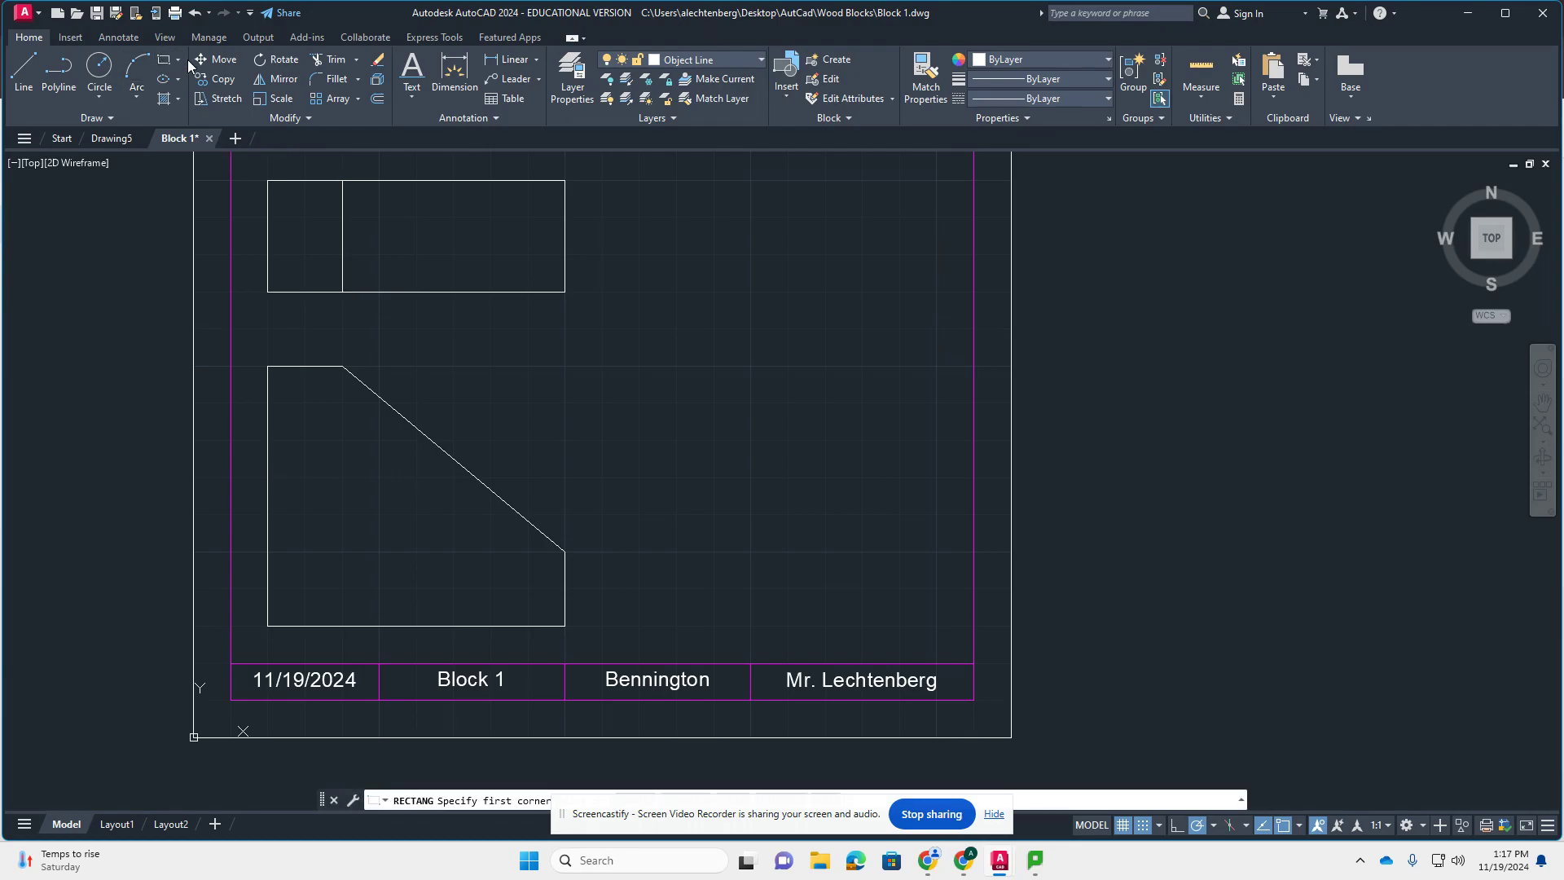
left_click(934, 632)
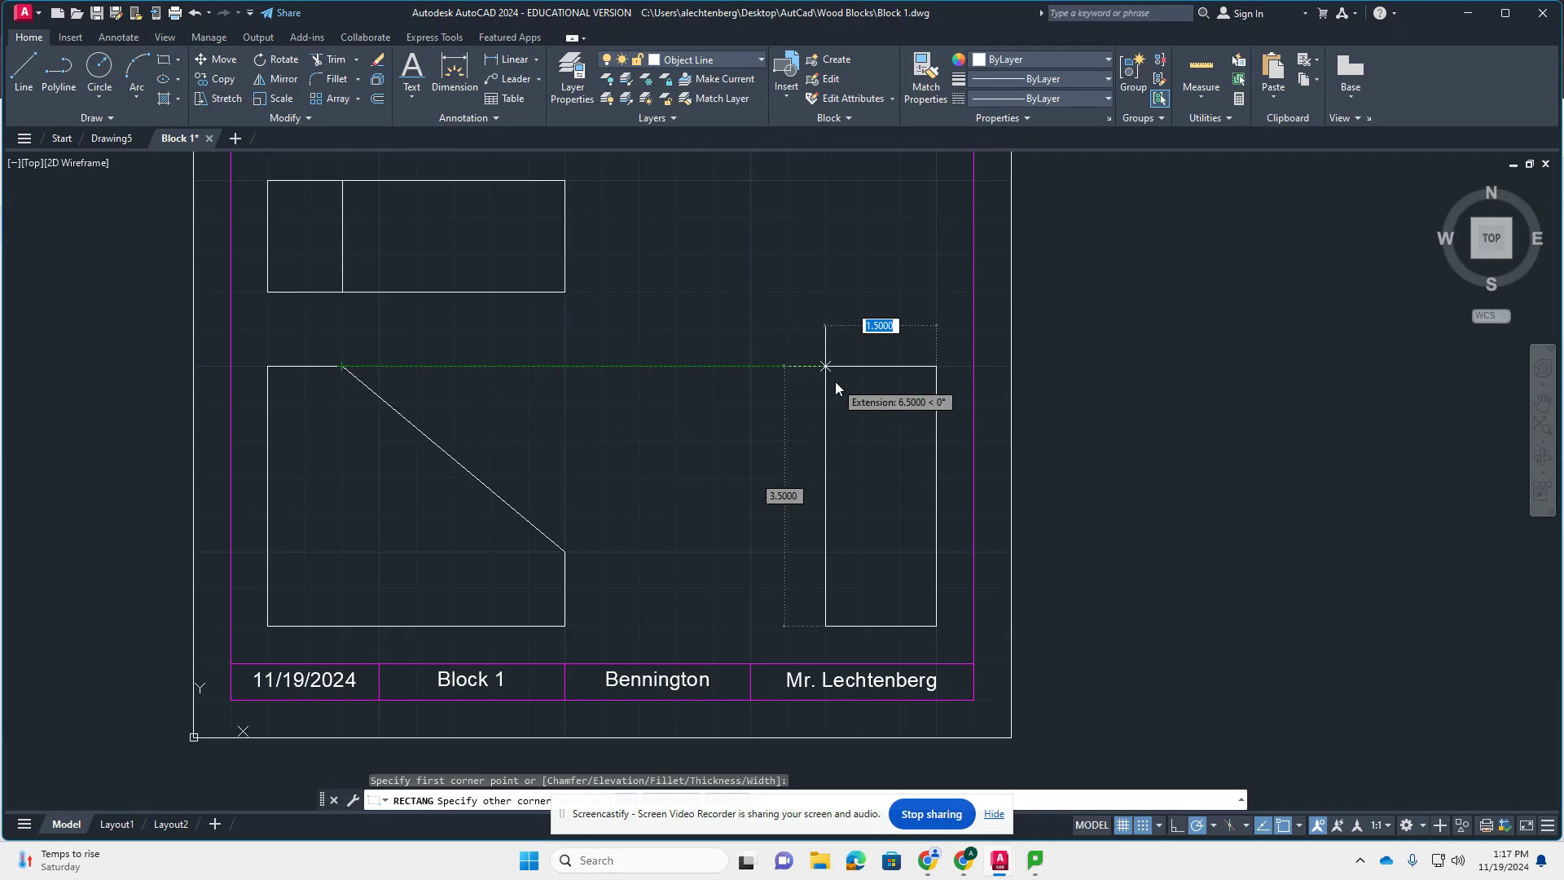
type("1.5")
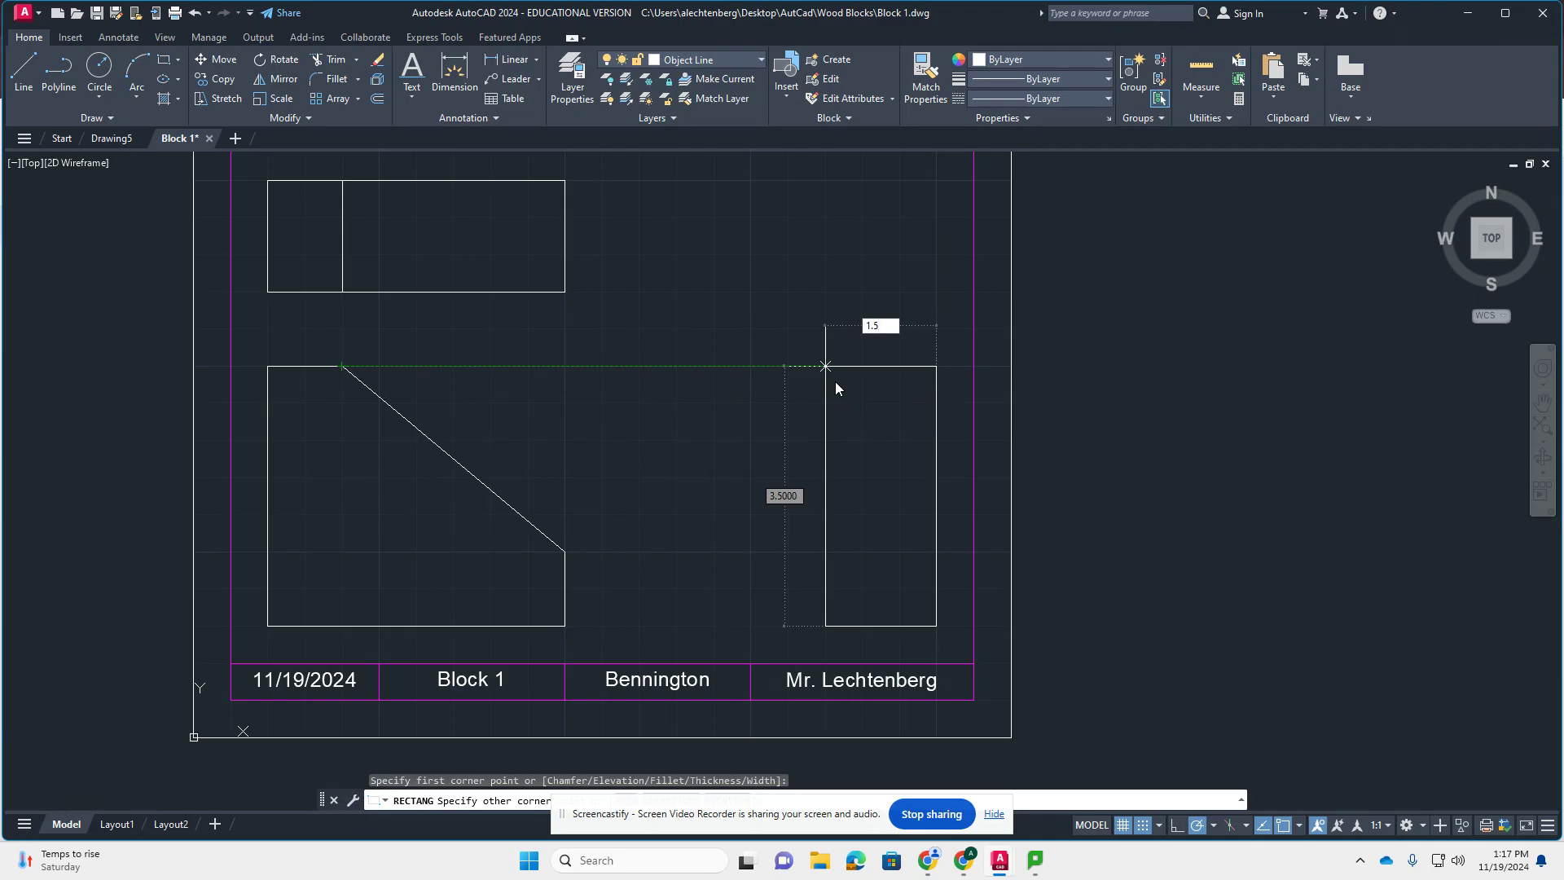
key("Return")
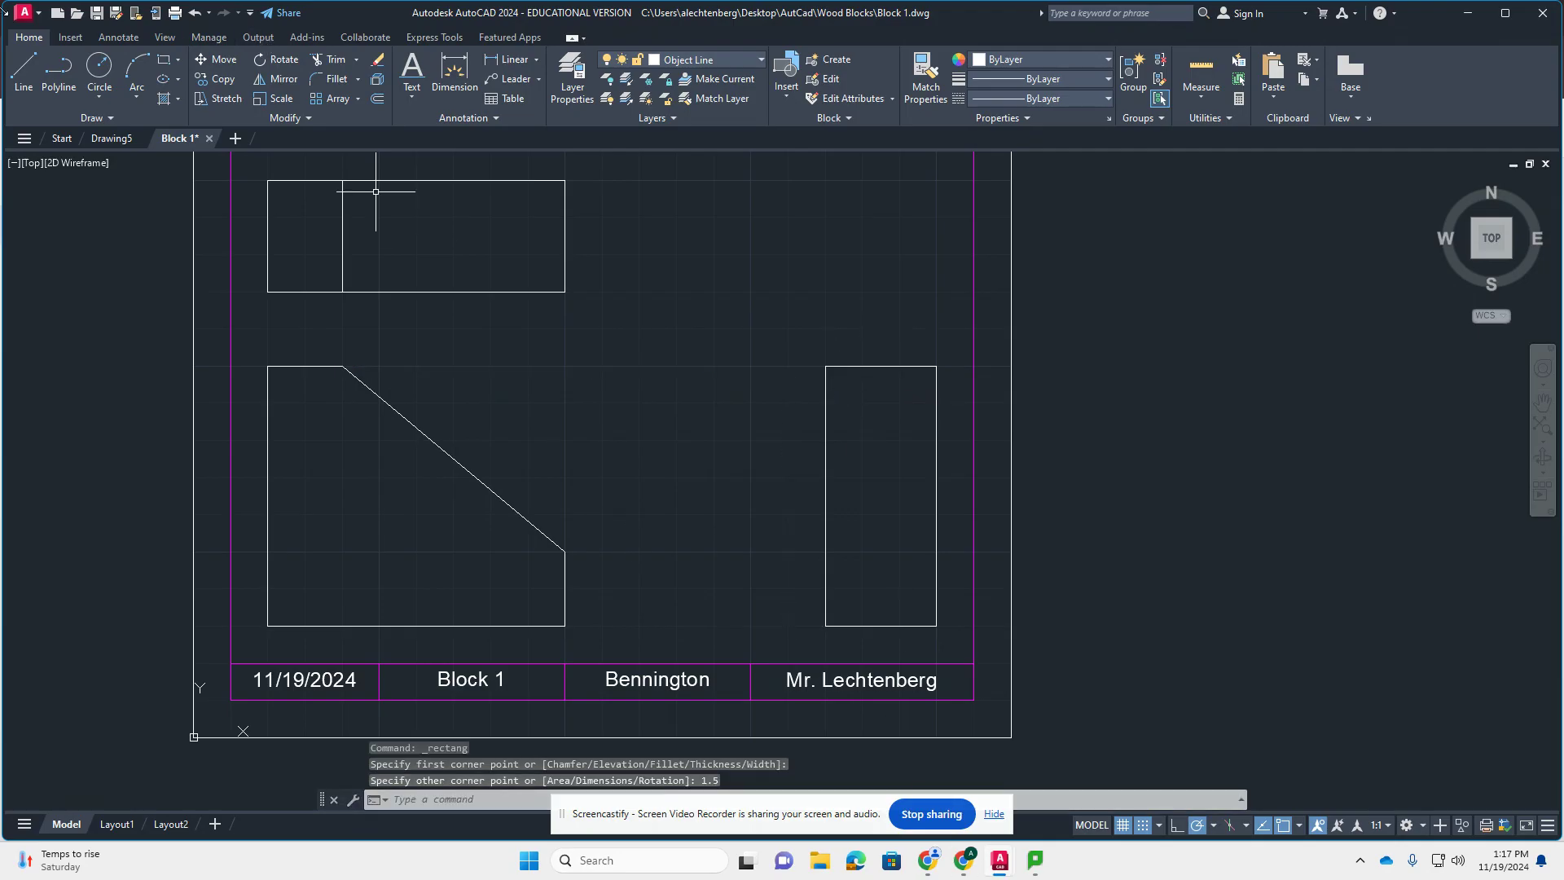
- Draw a horizontal projection line from the lower corner of the front view's sloped edge to the side view's far edge
left_click(22, 72)
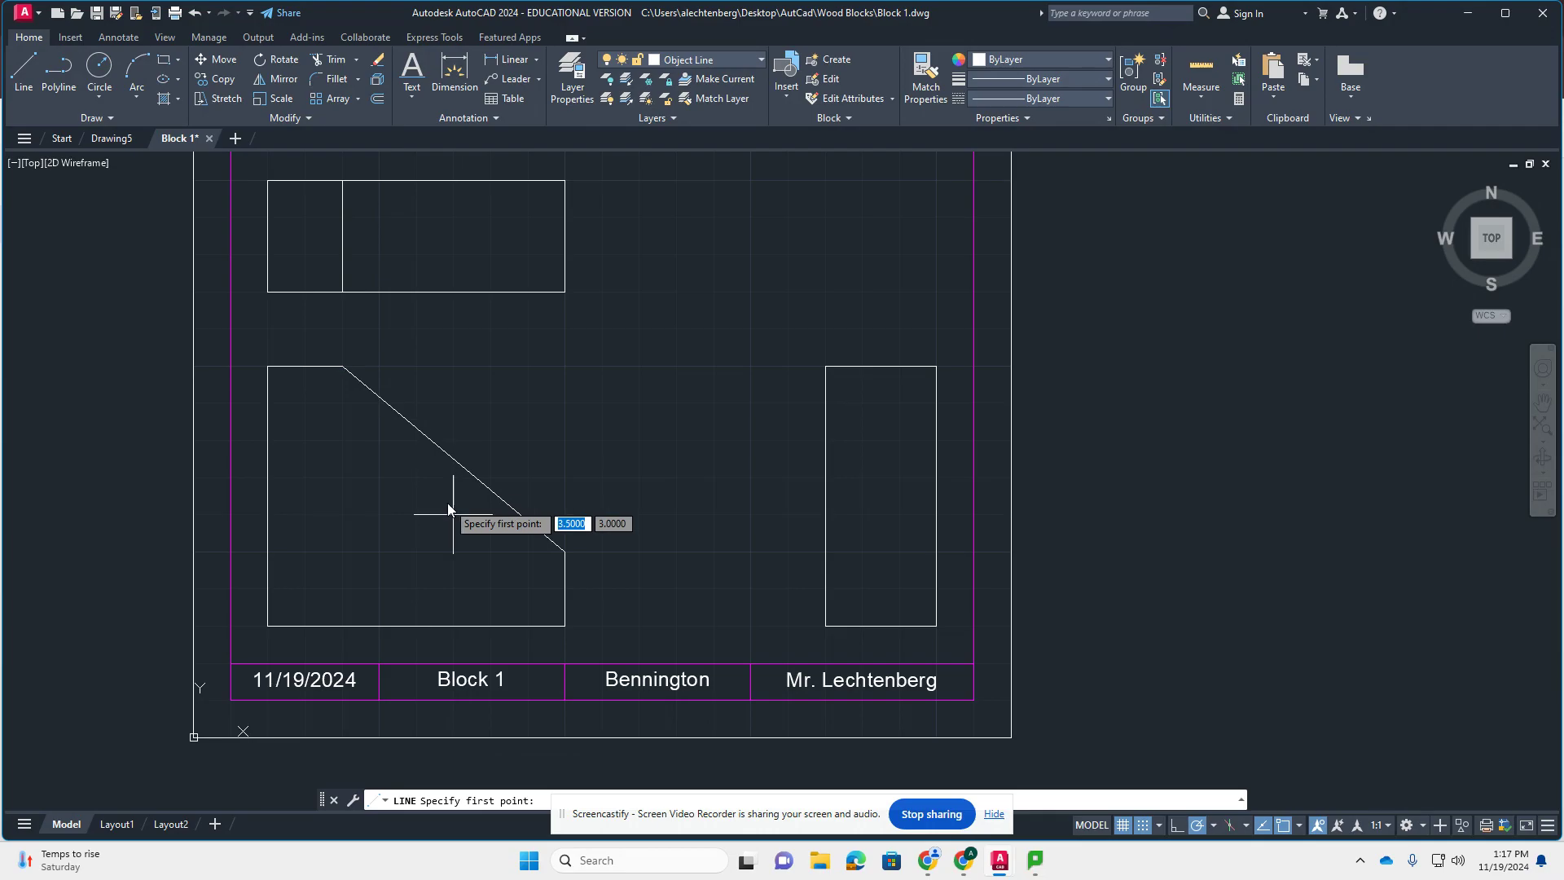
left_click(565, 552)
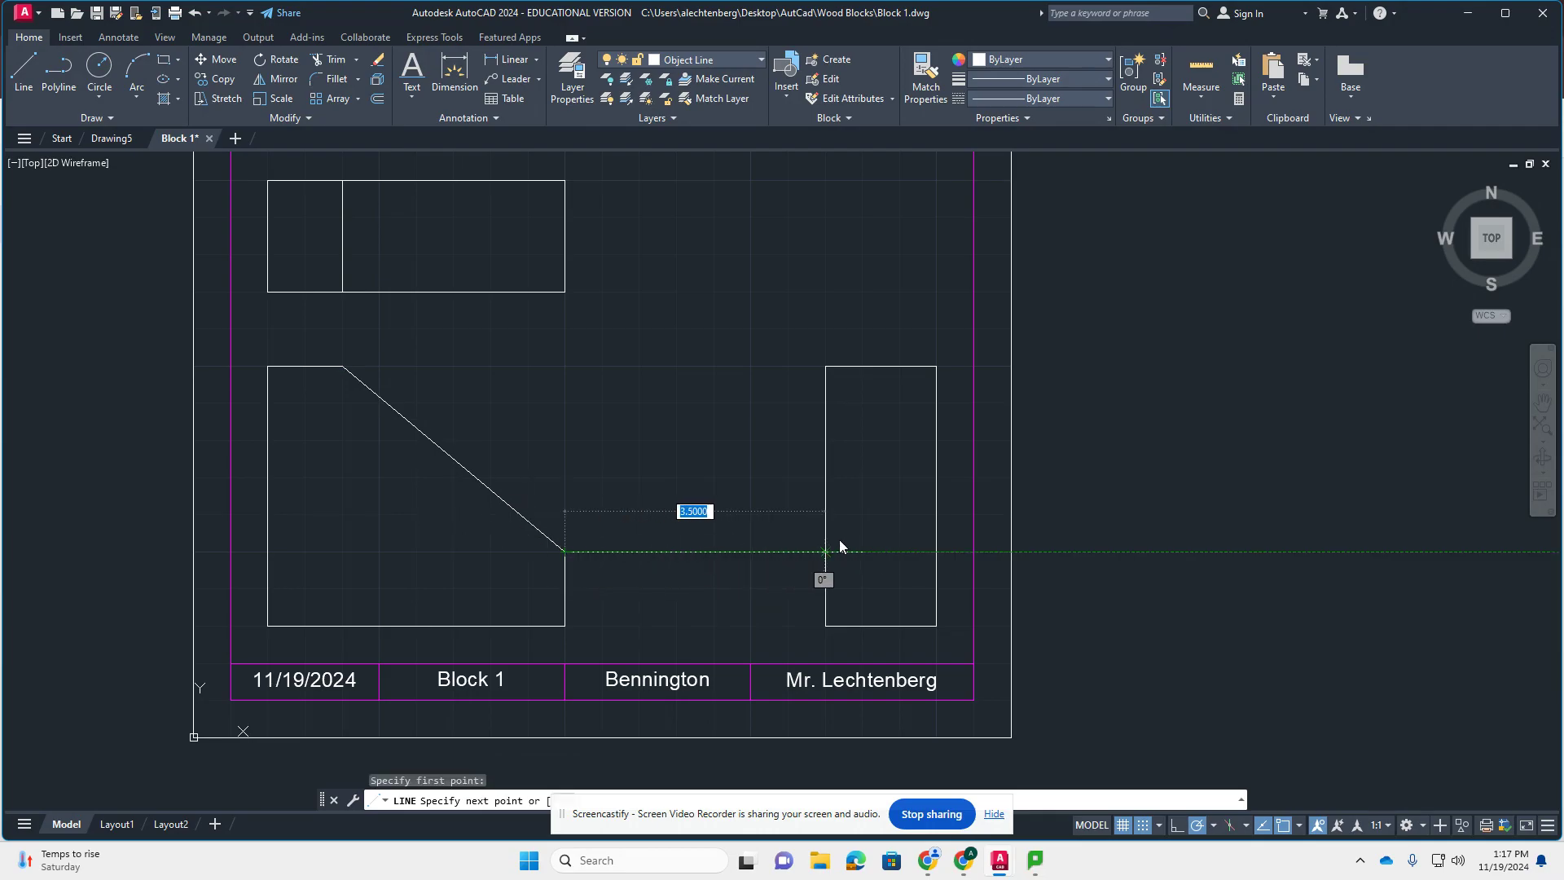
left_click(936, 553)
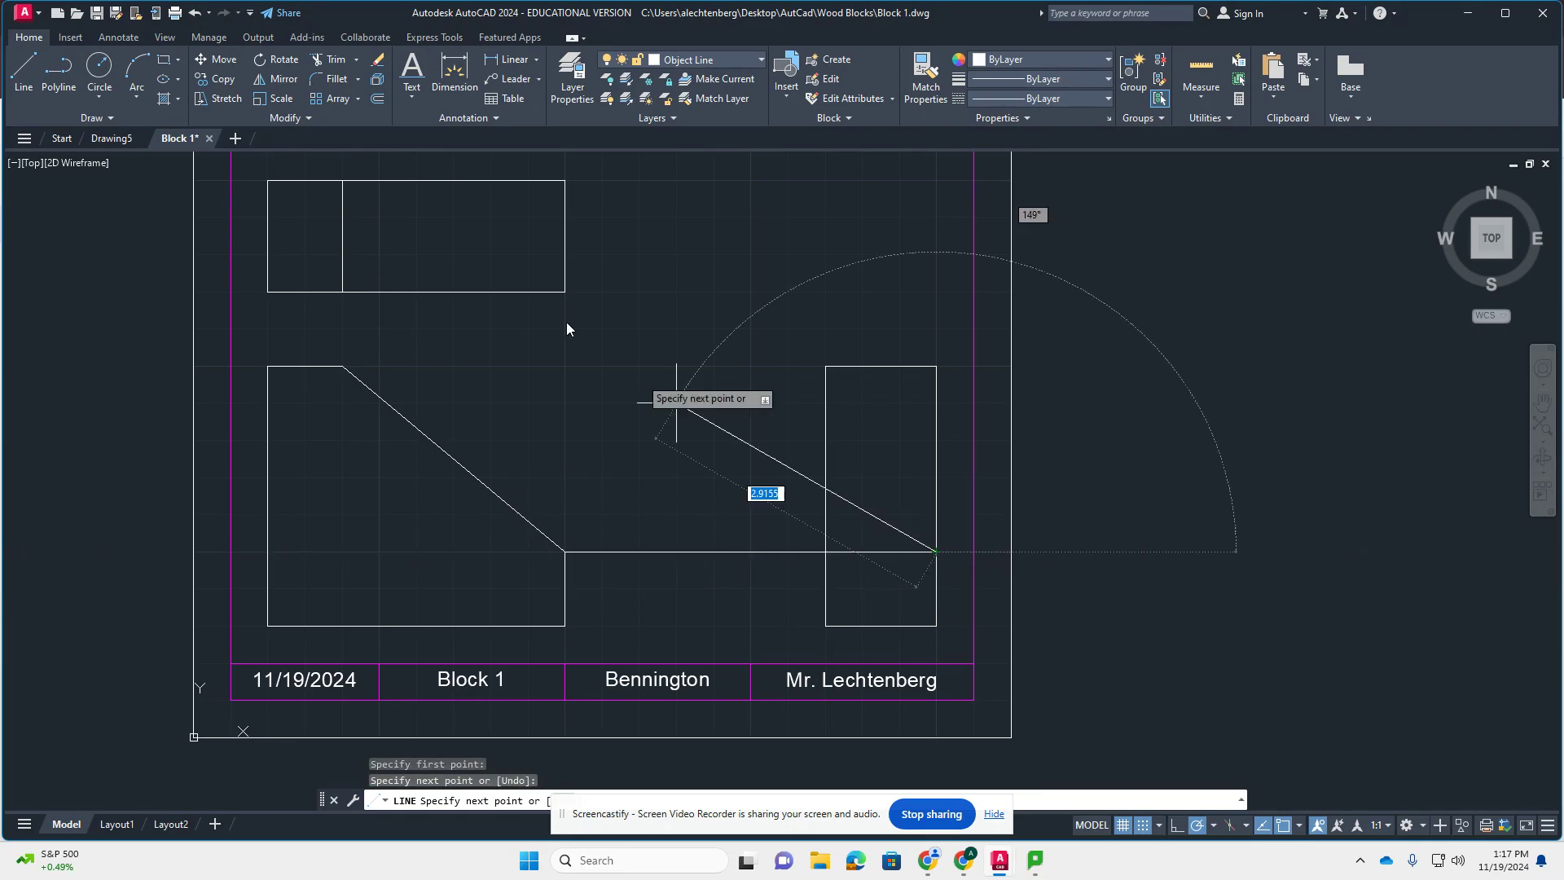
- Trim away the part of the horizontal projection line between the front view and the side-view rectangle
left_click(321, 61)
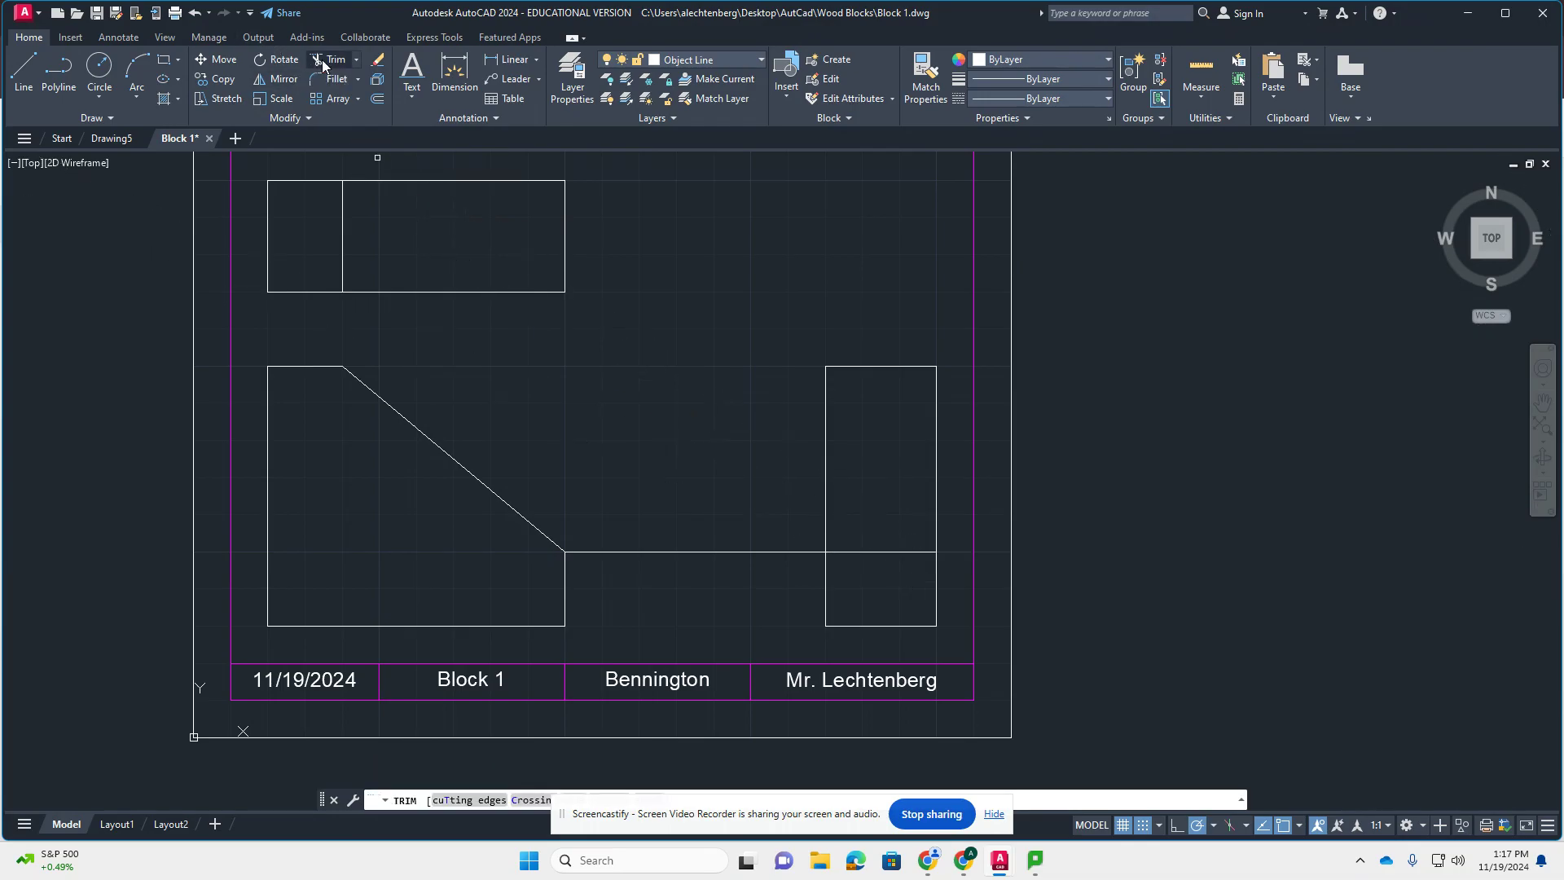
left_click(684, 552)
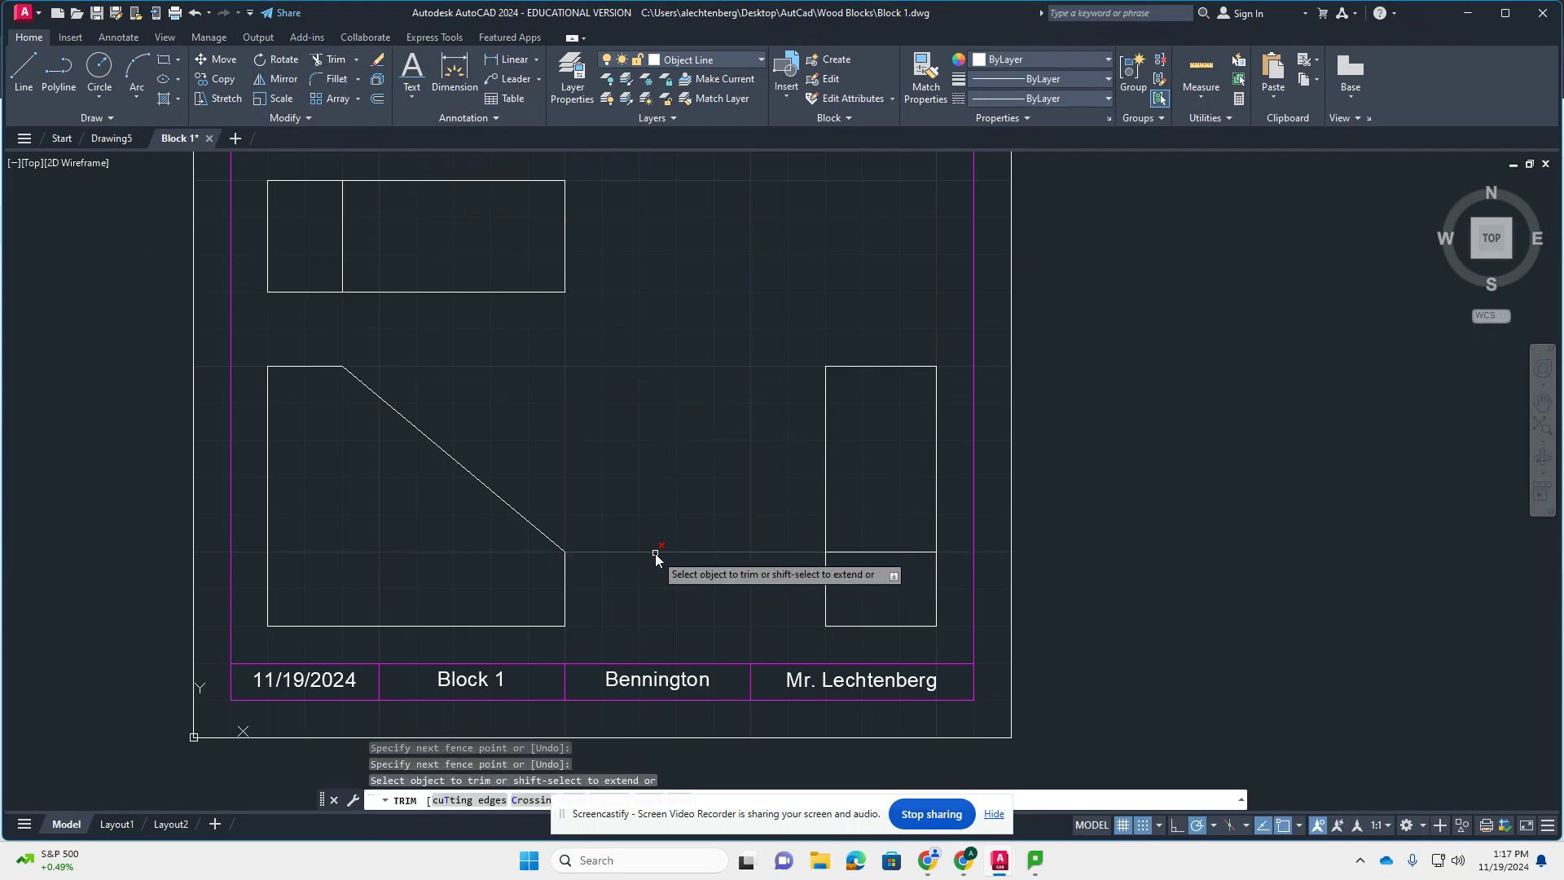
left_click(322, 60)
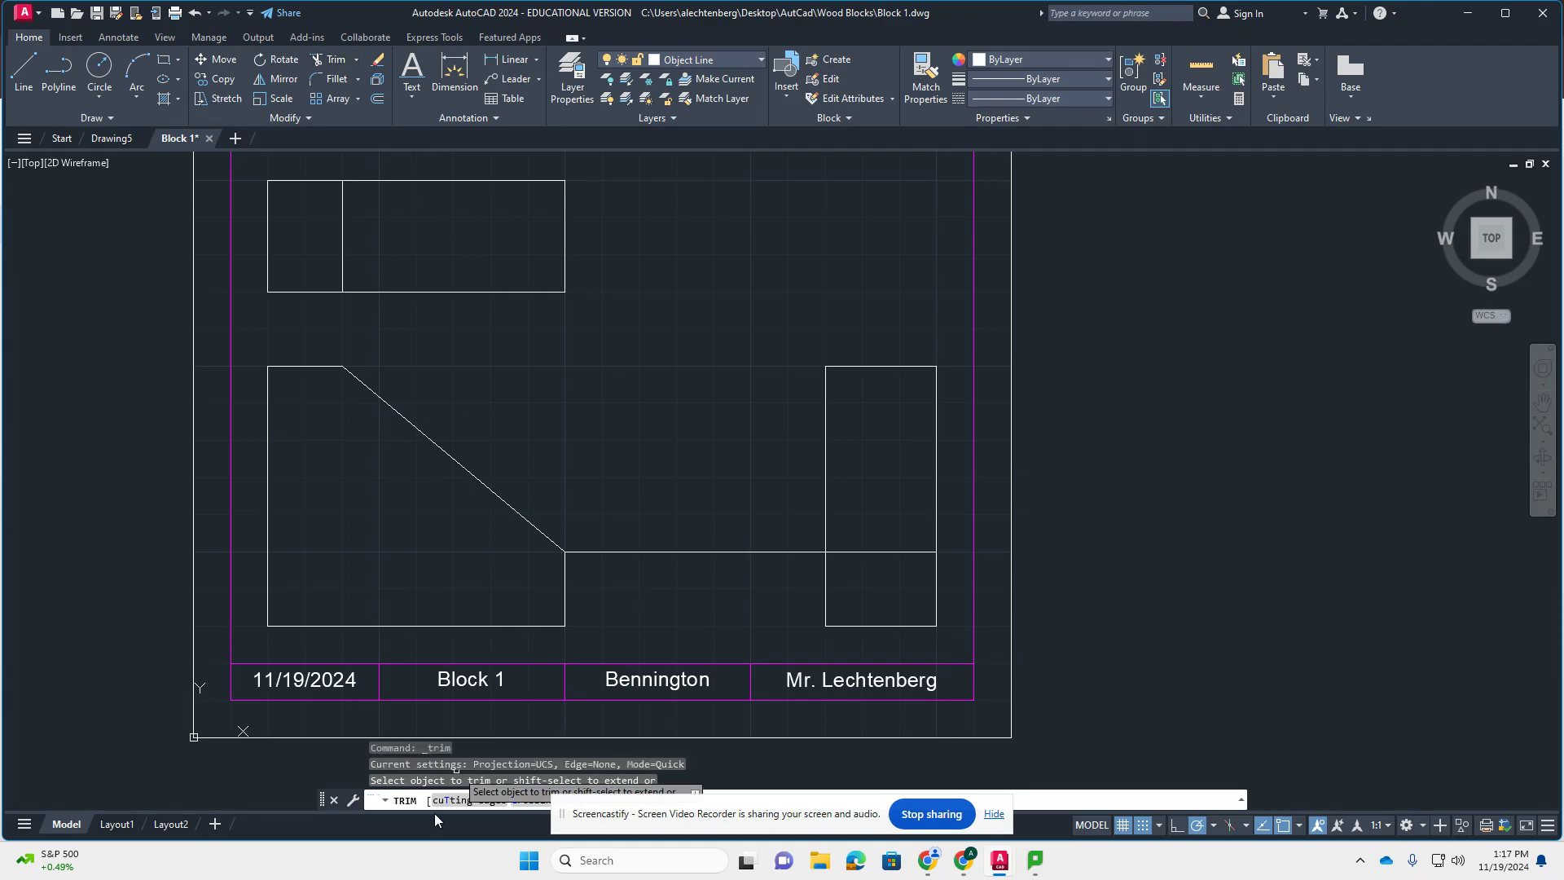
left_click(993, 815)
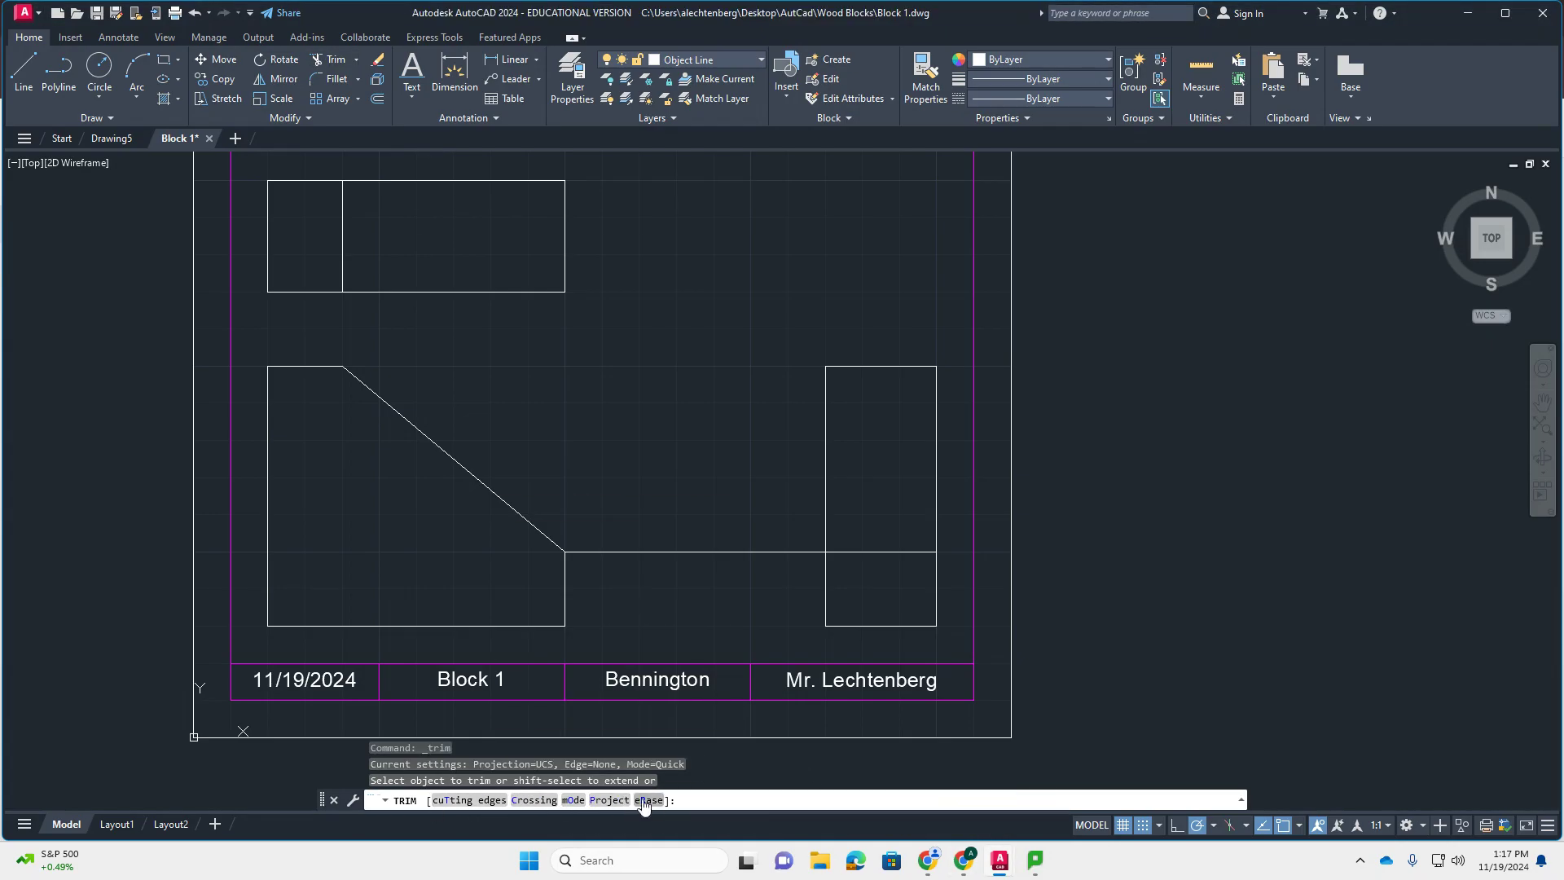
left_click(691, 551)
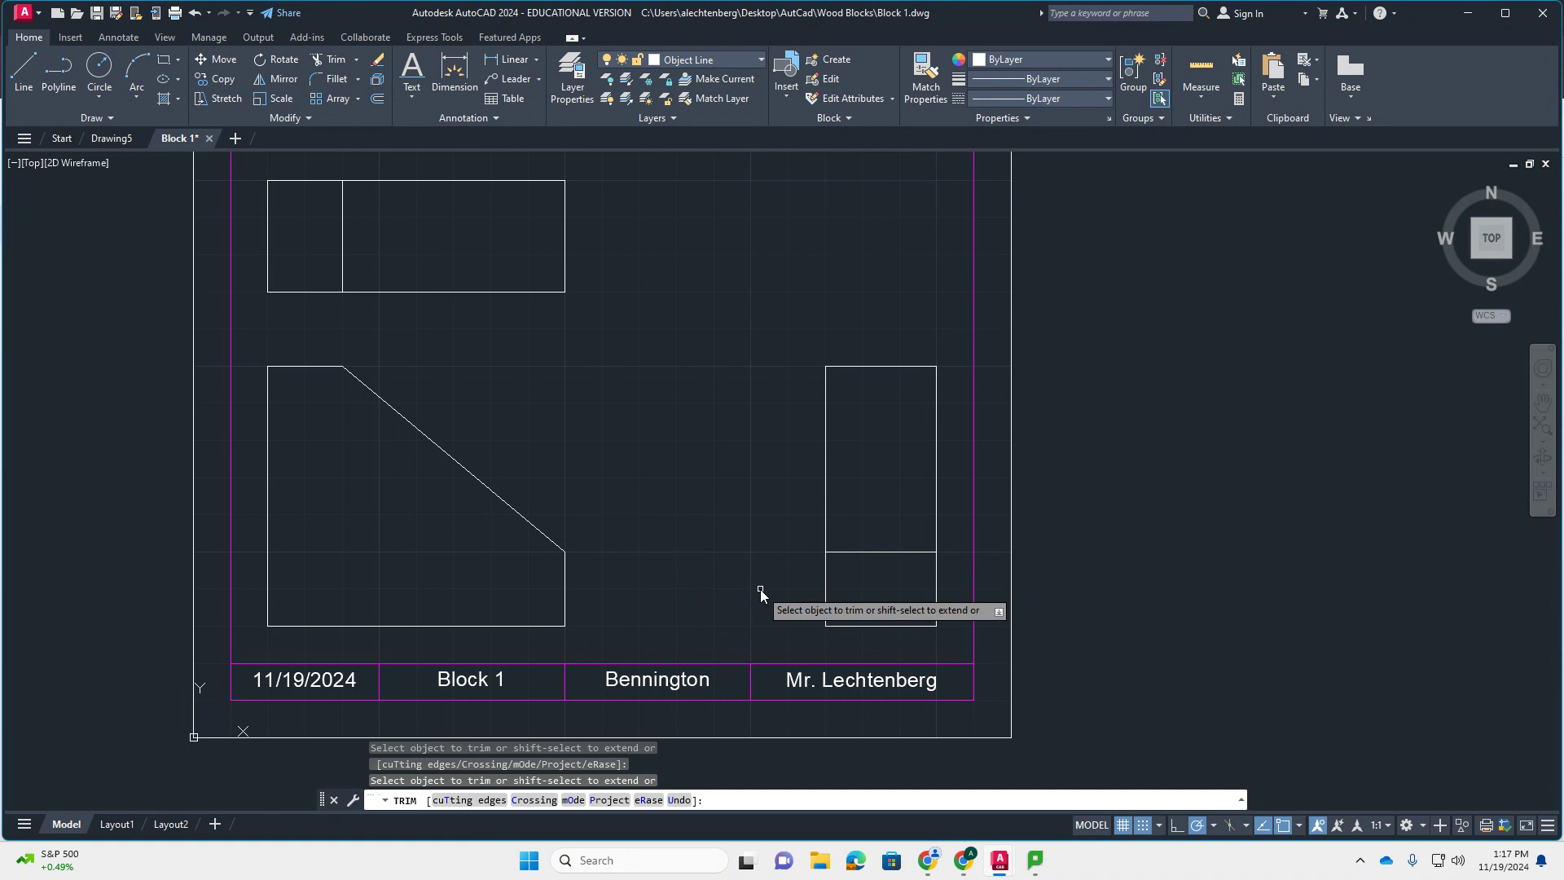
key("Escape")
scroll(1002, 674, "down", 3)
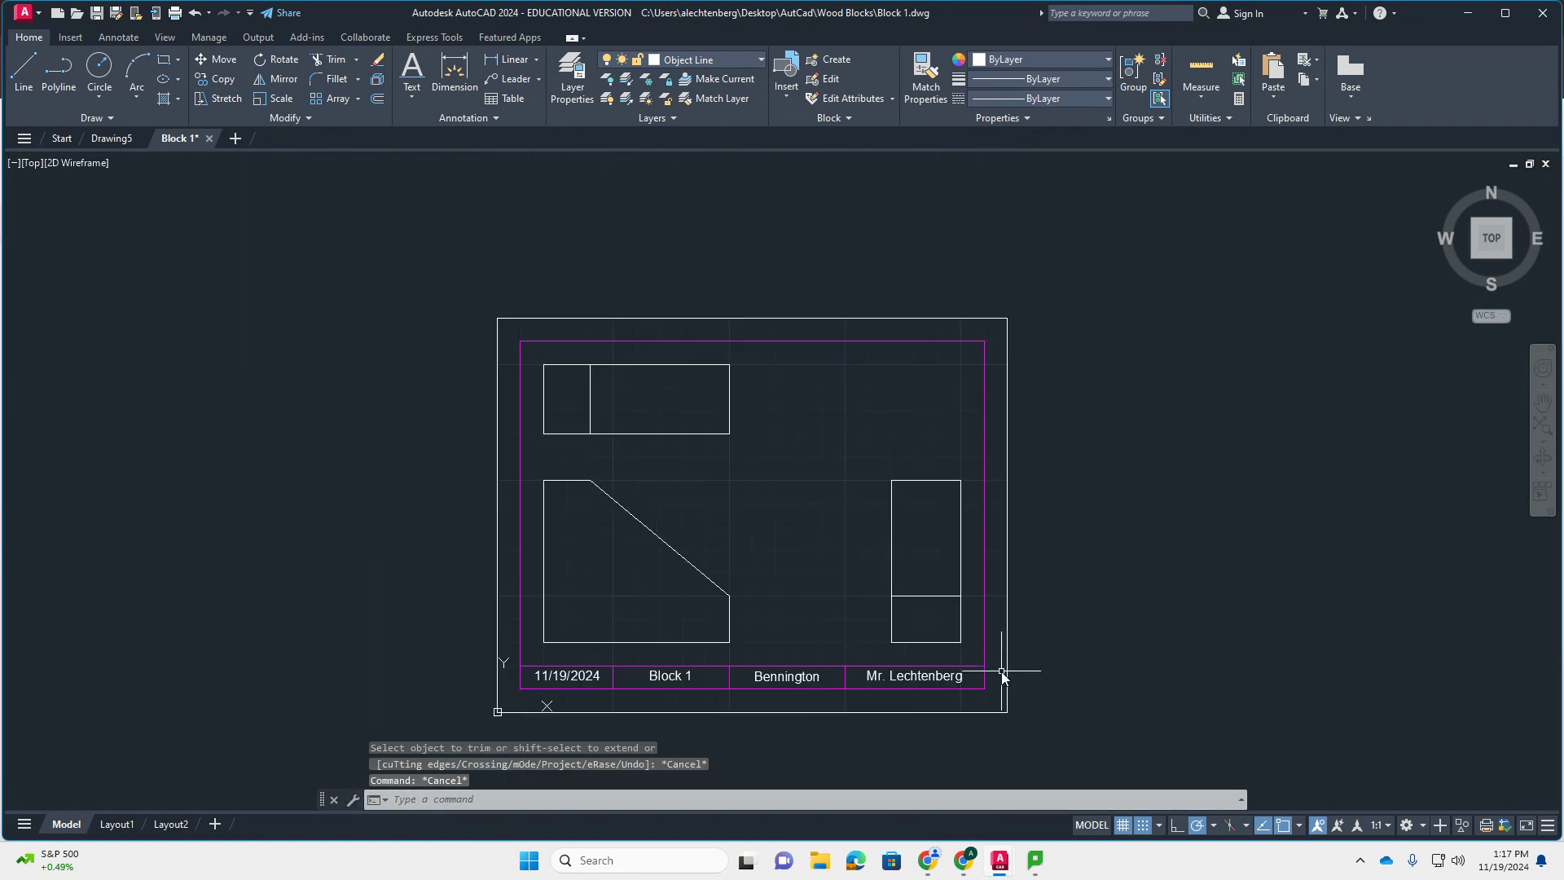
scroll(718, 576, "up", 3)
scroll(769, 514, "down", 2)
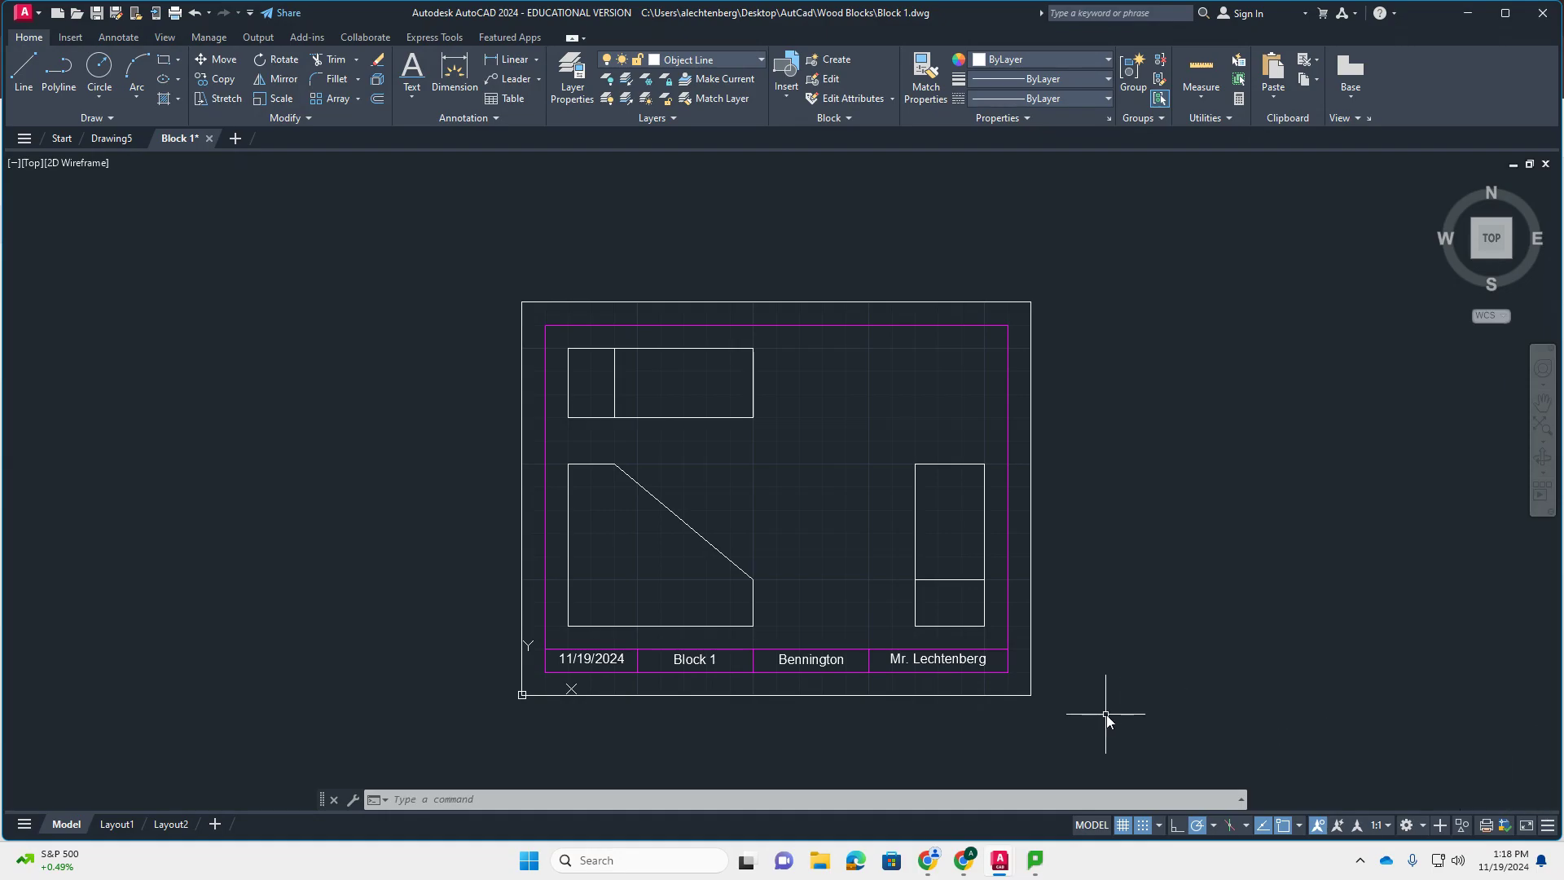
mouse_move(960, 868)
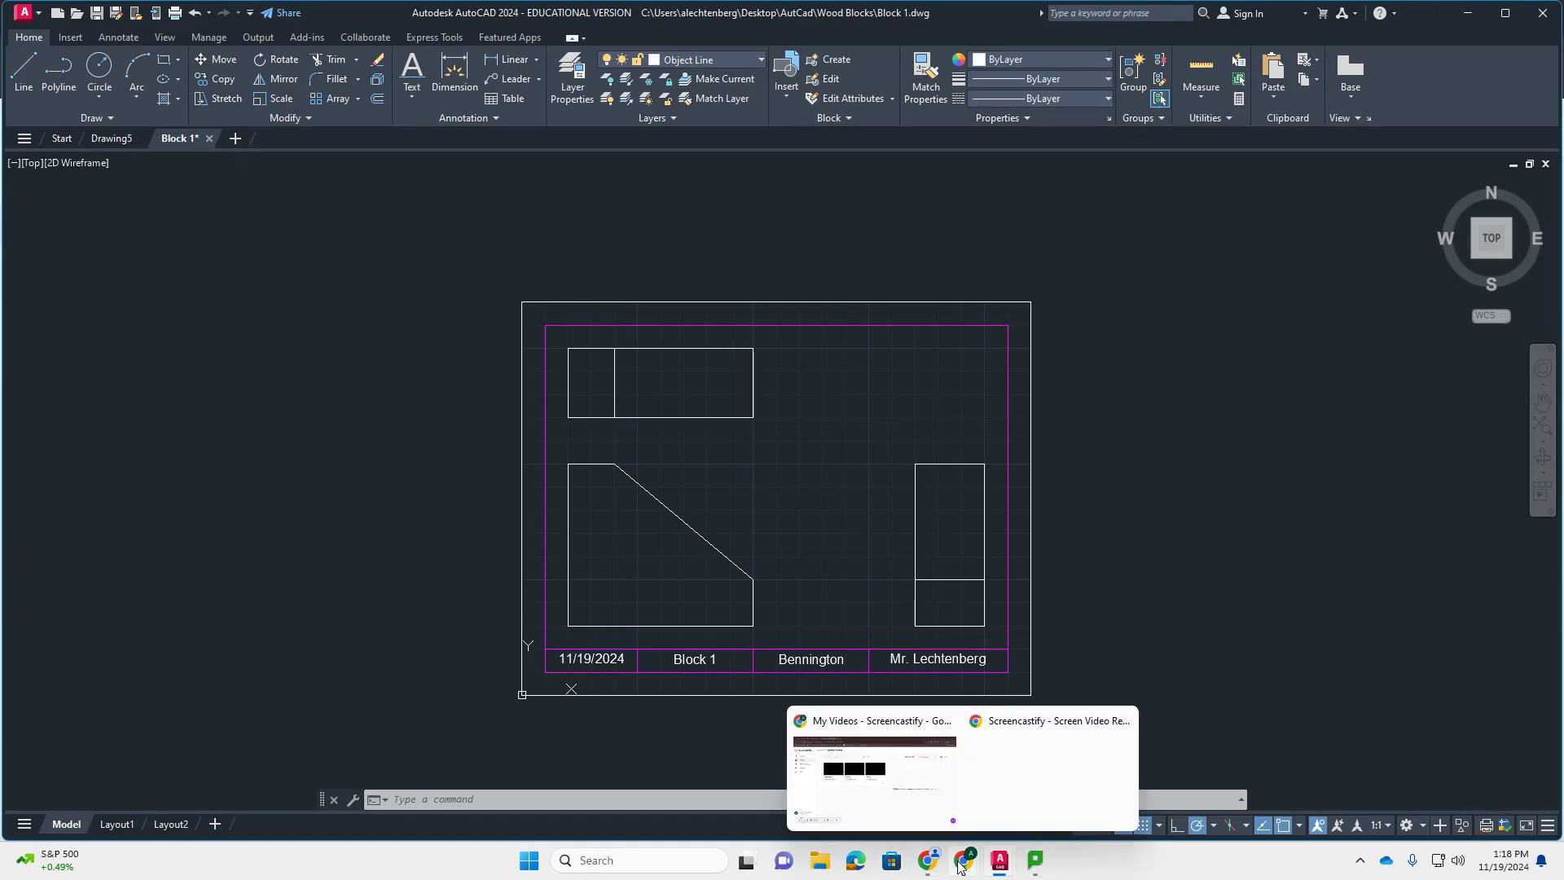